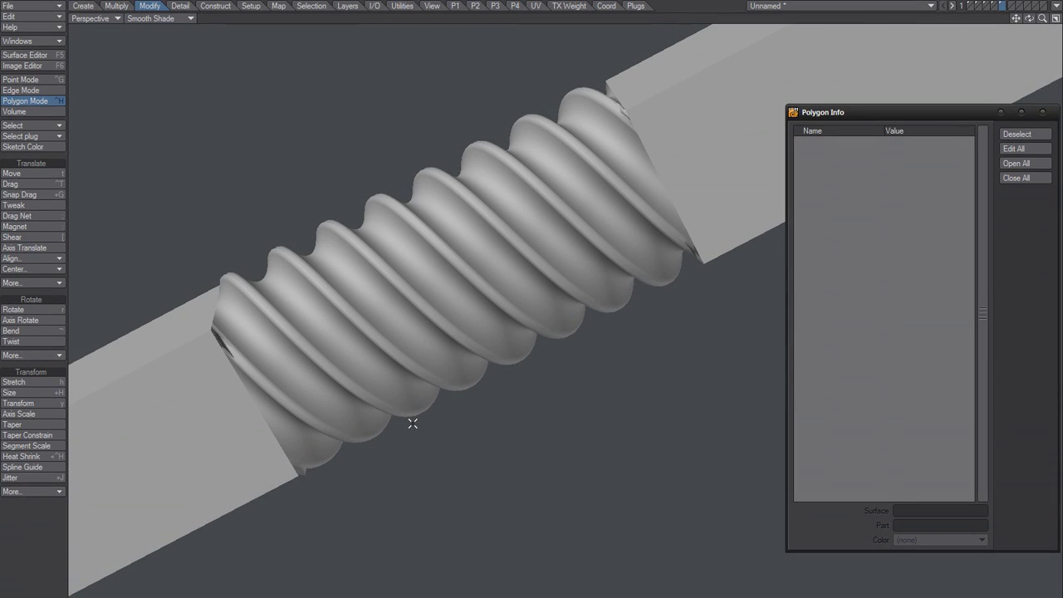
Bring the untwisted bar from layer 2 into layer 5 and show the viewport in Wireframe Shade
{"action": "key", "text": "2"}
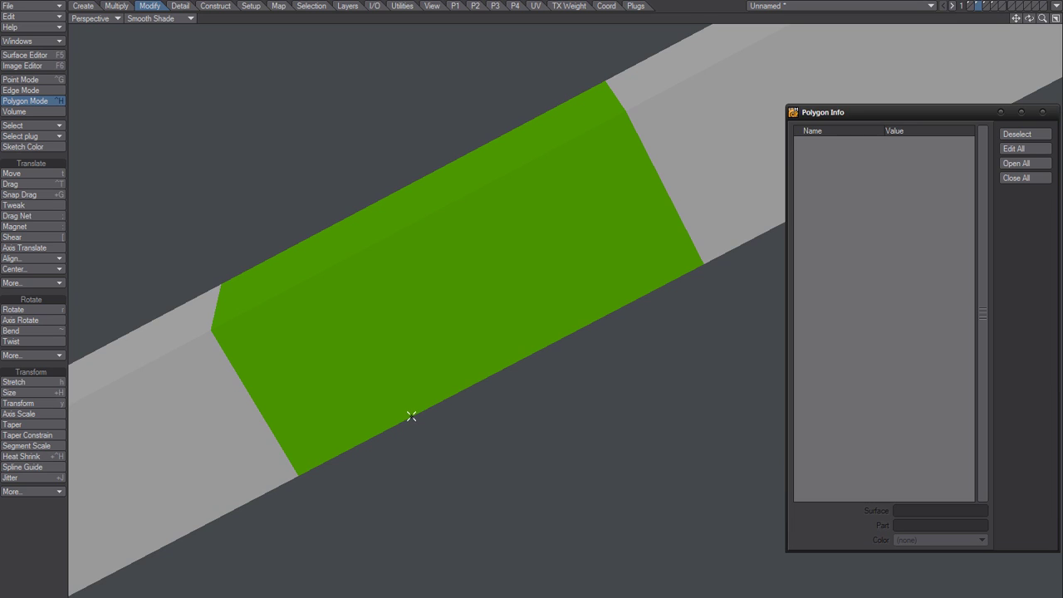
{"action": "key", "text": "5"}
{"action": "key", "text": "2"}
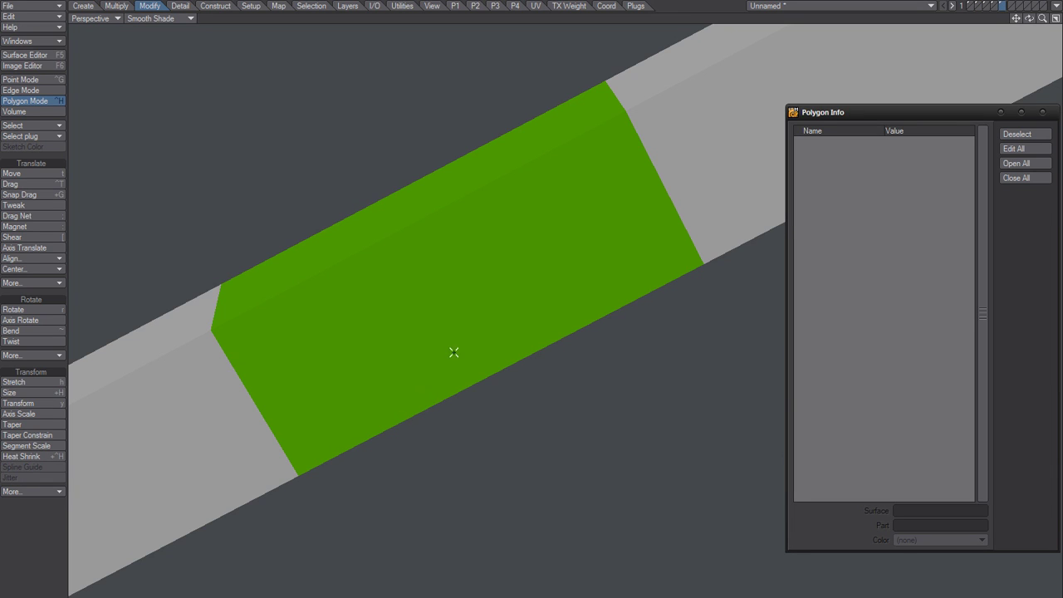
{"action": "left_click", "coordinate": [182, 18]}
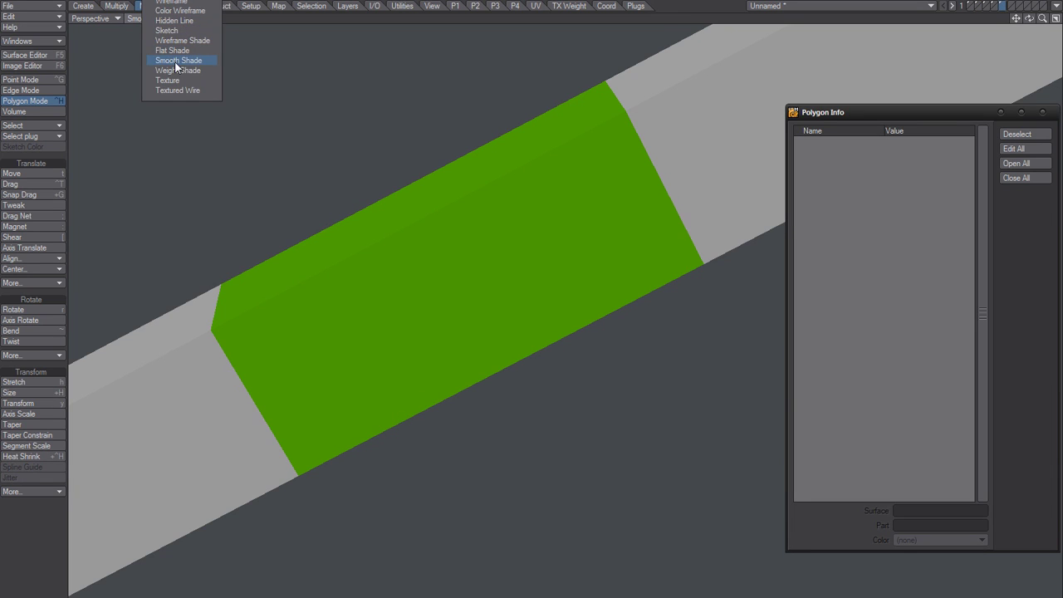
{"action": "left_click", "coordinate": [175, 61]}
{"action": "left_click", "coordinate": [162, 19]}
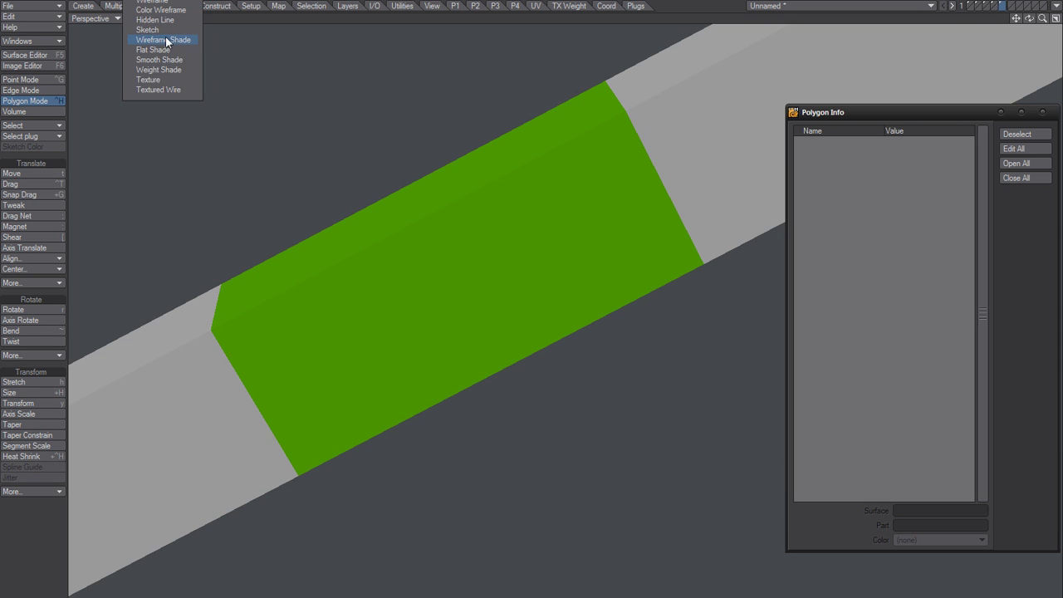
{"action": "left_click", "coordinate": [166, 40]}
Examine the whole bar and where the finely subdivided segment sits along its length
{"action": "scroll", "coordinate": [351, 290], "scroll_direction": "down", "scroll_amount": 3}
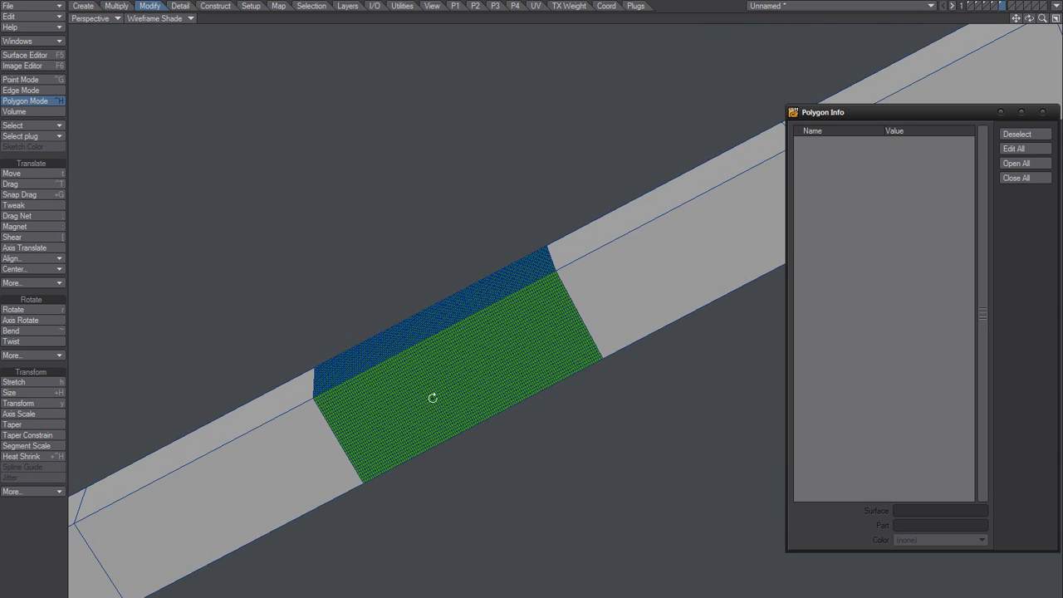
{"action": "right_click_drag", "start_coordinate": [419, 310], "coordinate": [371, 308]}
{"action": "key", "text": "slash"}
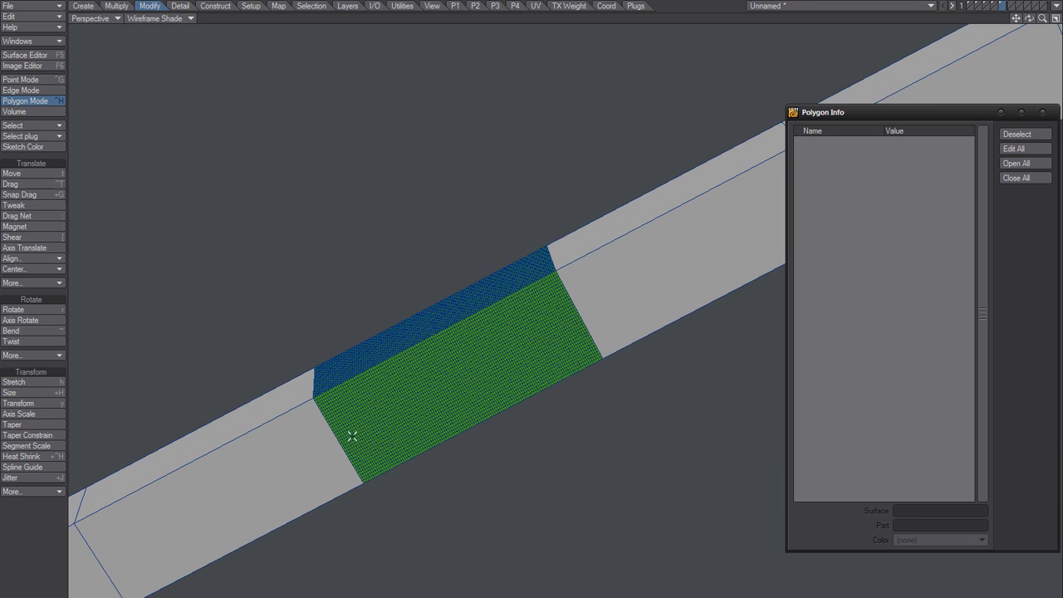
{"action": "scroll", "coordinate": [352, 436], "scroll_direction": "down", "scroll_amount": 5}
{"action": "mouse_move", "coordinate": [356, 441]}
{"action": "left_mouse_down", "text": "alt"}
{"action": "mouse_move", "coordinate": [674, 470]}
{"action": "mouse_move", "coordinate": [391, 573]}
{"action": "mouse_move", "coordinate": [423, 444]}
{"action": "mouse_move", "coordinate": [399, 474]}
{"action": "mouse_move", "coordinate": [415, 490]}
{"action": "mouse_move", "coordinate": [460, 482]}
{"action": "left_mouse_up", "text": "alt"}
{"action": "scroll", "coordinate": [454, 474], "scroll_direction": "up", "scroll_amount": 4}
{"action": "scroll", "coordinate": [453, 491], "scroll_direction": "down", "scroll_amount": 3}
{"action": "right_click_drag", "start_coordinate": [344, 400], "coordinate": [550, 561]}
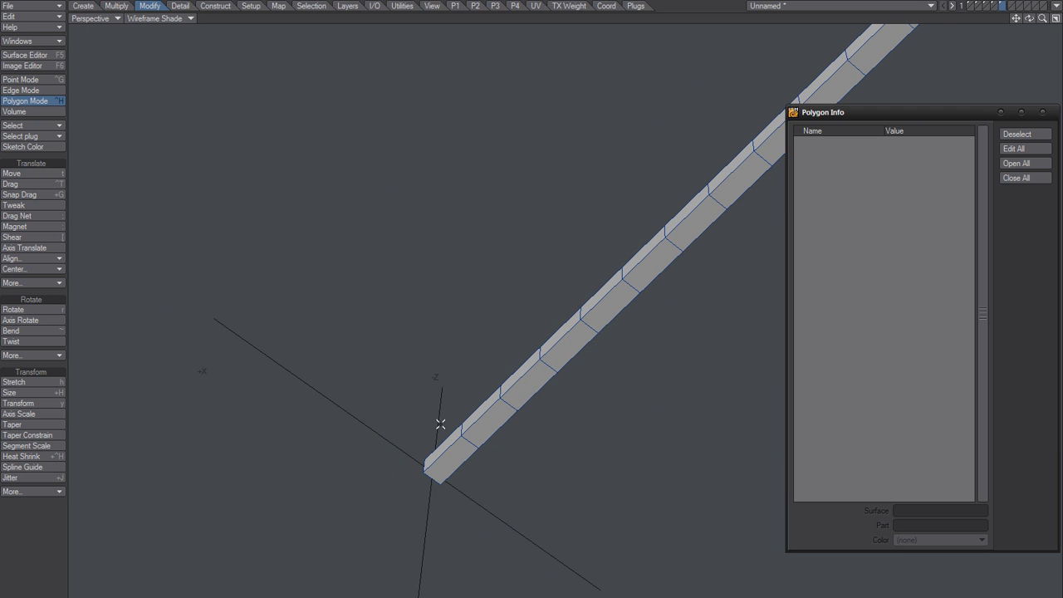
{"action": "left_click_drag", "start_coordinate": [505, 437], "coordinate": [427, 432], "text": "alt+shift"}
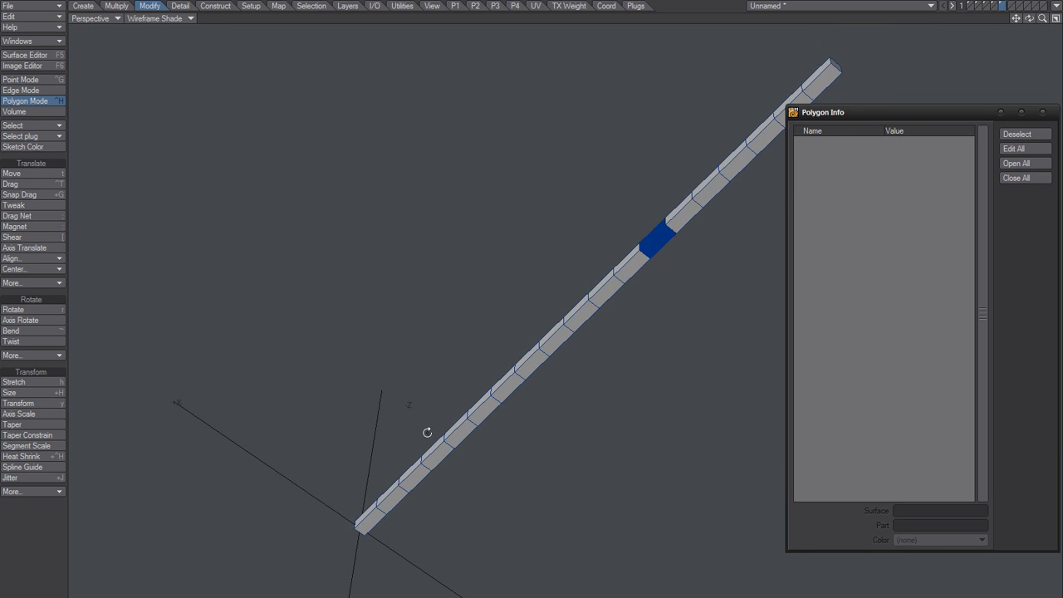
{"action": "left_click_drag", "start_coordinate": [507, 369], "coordinate": [299, 542], "text": "alt+shift"}
{"action": "left_click_drag", "start_coordinate": [436, 393], "coordinate": [501, 435], "text": "ctrl+alt"}
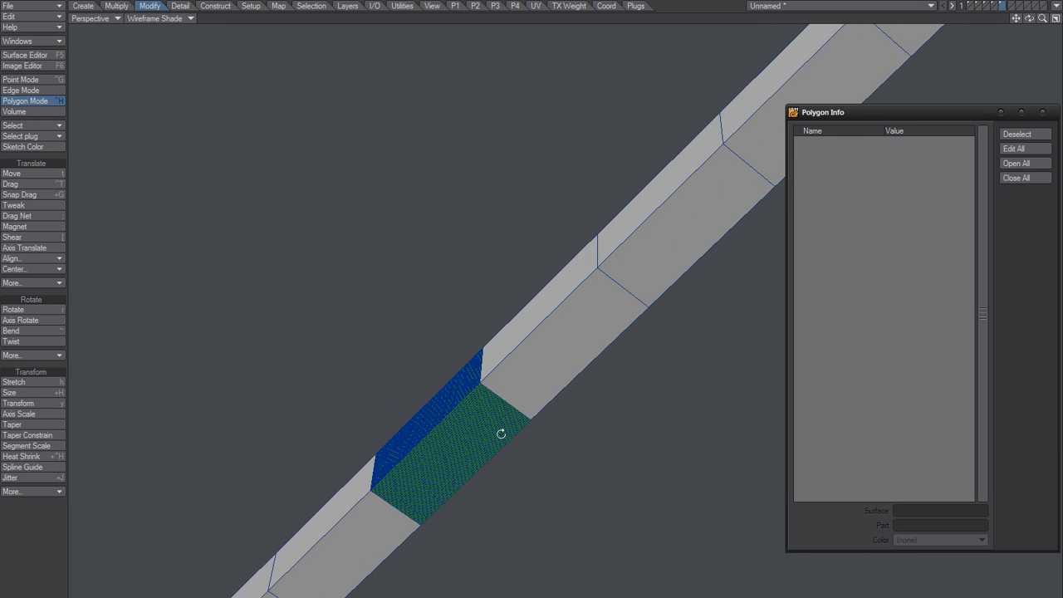
{"action": "left_click_drag", "start_coordinate": [538, 476], "coordinate": [652, 370], "text": "alt"}
{"action": "left_click_drag", "start_coordinate": [632, 344], "coordinate": [582, 374], "text": "alt+shift"}
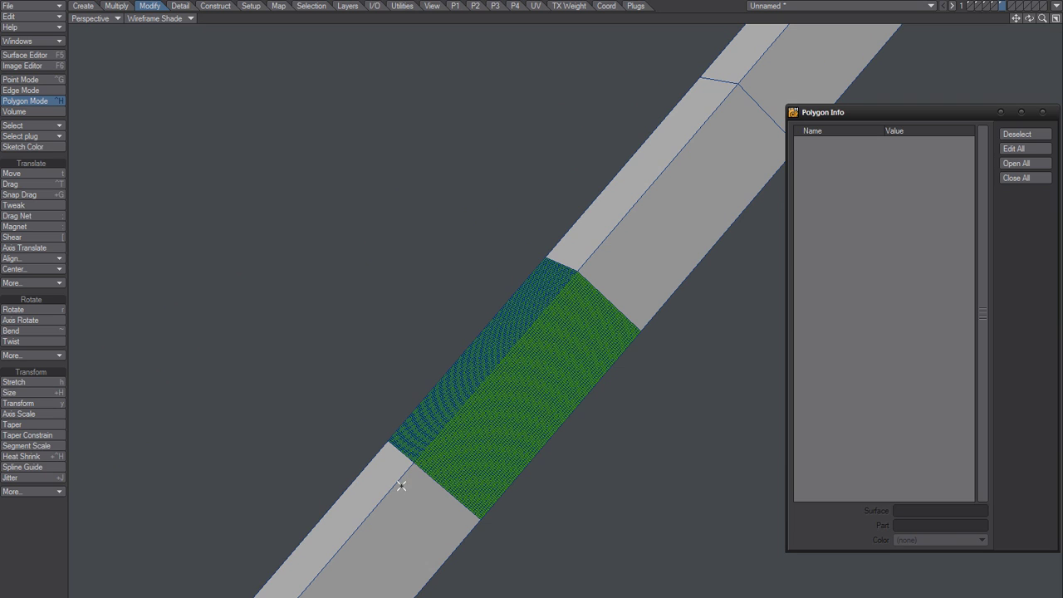
Select all polygons of the finely subdivided segment and reset the Twist tool's numeric settings
{"action": "left_click", "coordinate": [517, 365]}
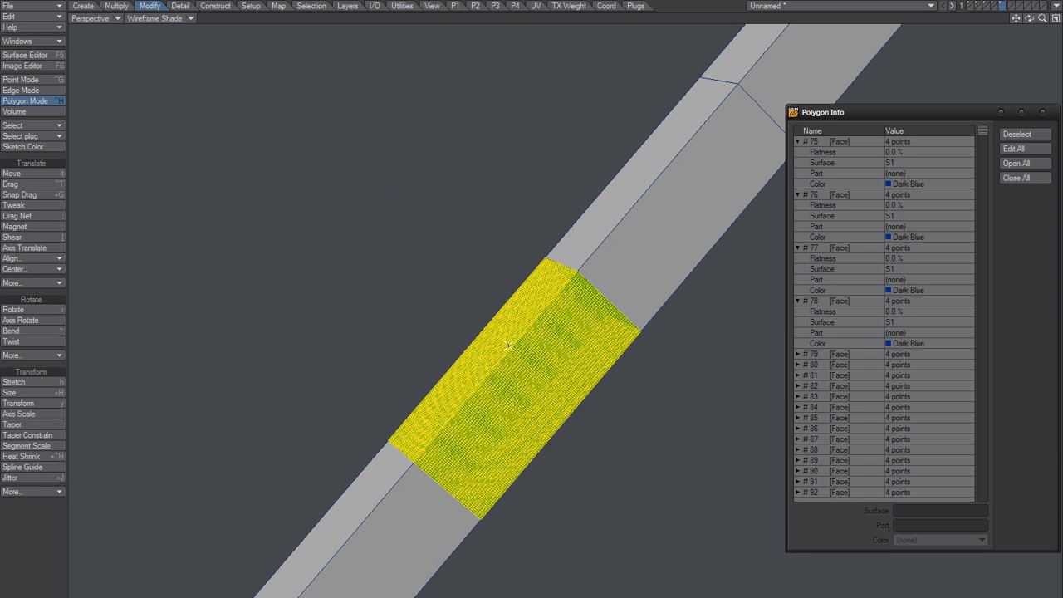
{"action": "mouse_move", "coordinate": [503, 352]}
{"action": "left_mouse_down", "text": "alt+shift"}
{"action": "mouse_move", "coordinate": [477, 325]}
{"action": "mouse_move", "coordinate": [516, 323]}
{"action": "mouse_move", "coordinate": [509, 353]}
{"action": "left_mouse_up", "text": "alt+shift"}
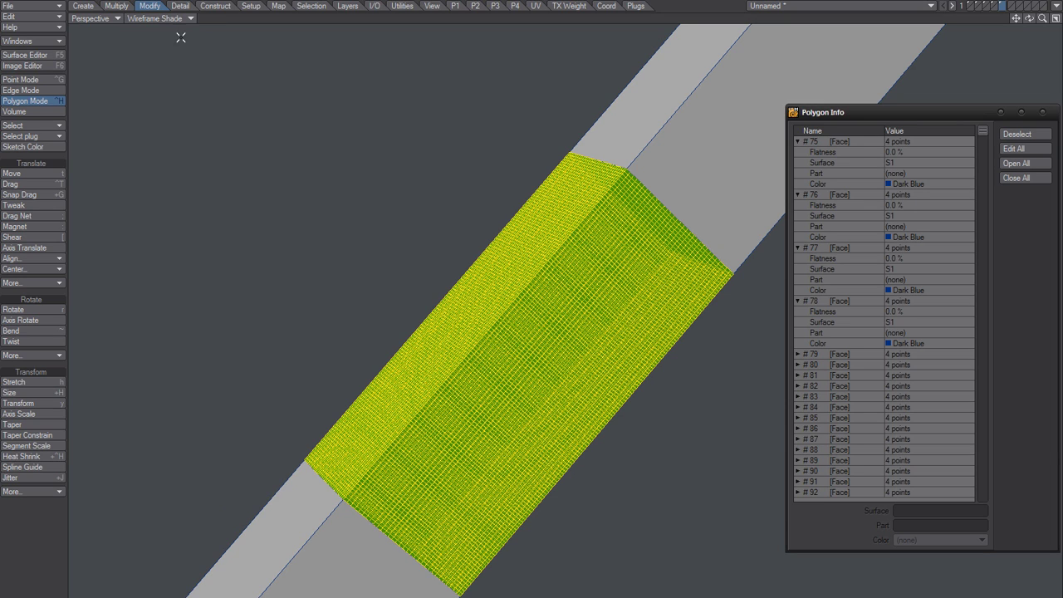
{"action": "left_click", "coordinate": [59, 342]}
{"action": "key", "text": "n"}
{"action": "left_click", "coordinate": [214, 146]}
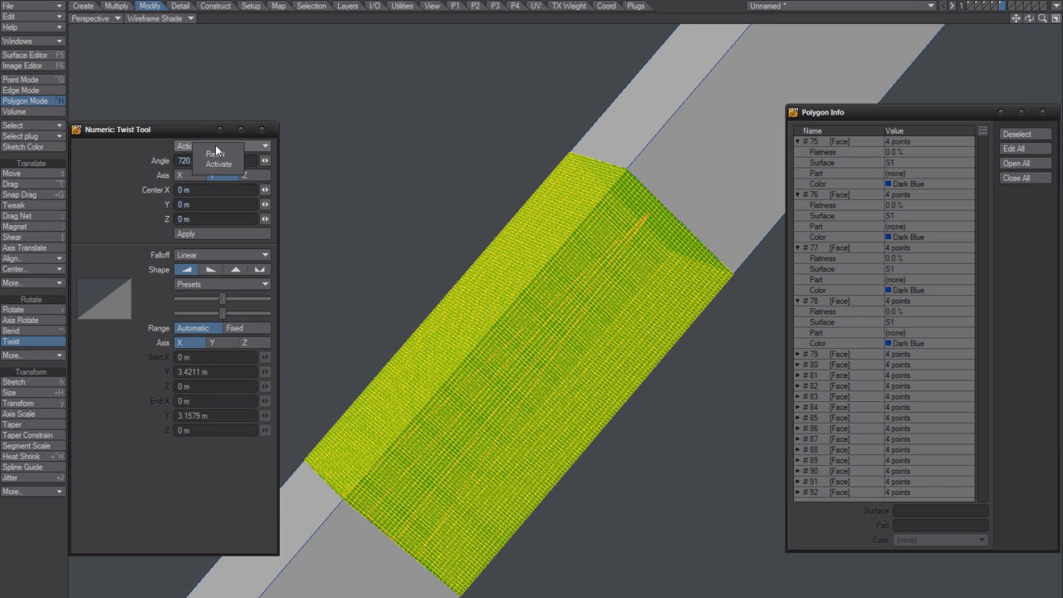
{"action": "left_click", "coordinate": [216, 159]}
Try to position the Twist tool's Fixed falloff range freehand over the subdivided segment
{"action": "scroll", "coordinate": [427, 399], "scroll_direction": "down", "scroll_amount": 10}
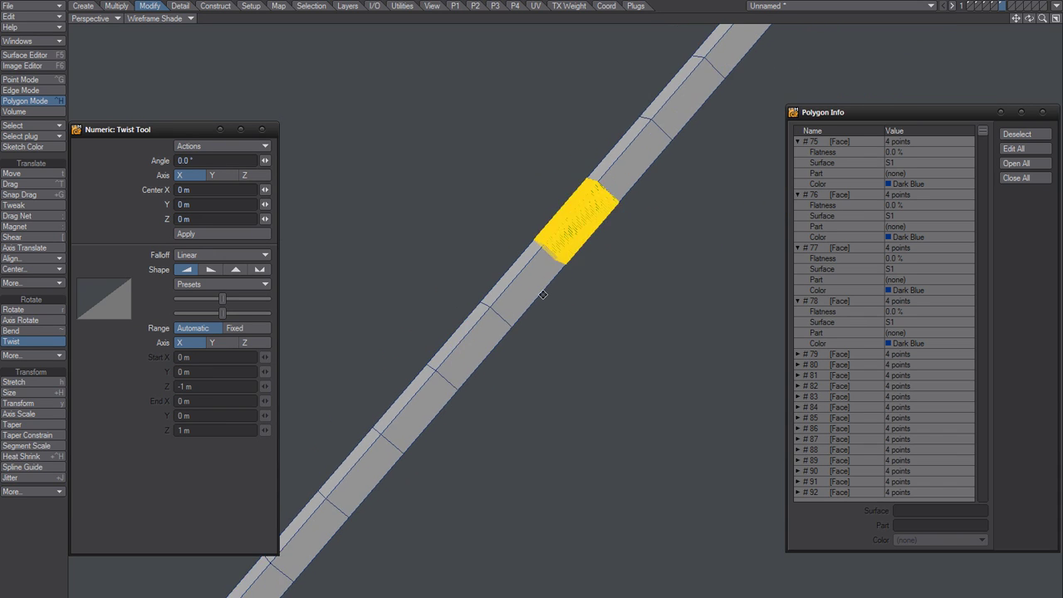
{"action": "left_click", "coordinate": [239, 328]}
{"action": "scroll", "coordinate": [451, 415], "scroll_direction": "up", "scroll_amount": 5}
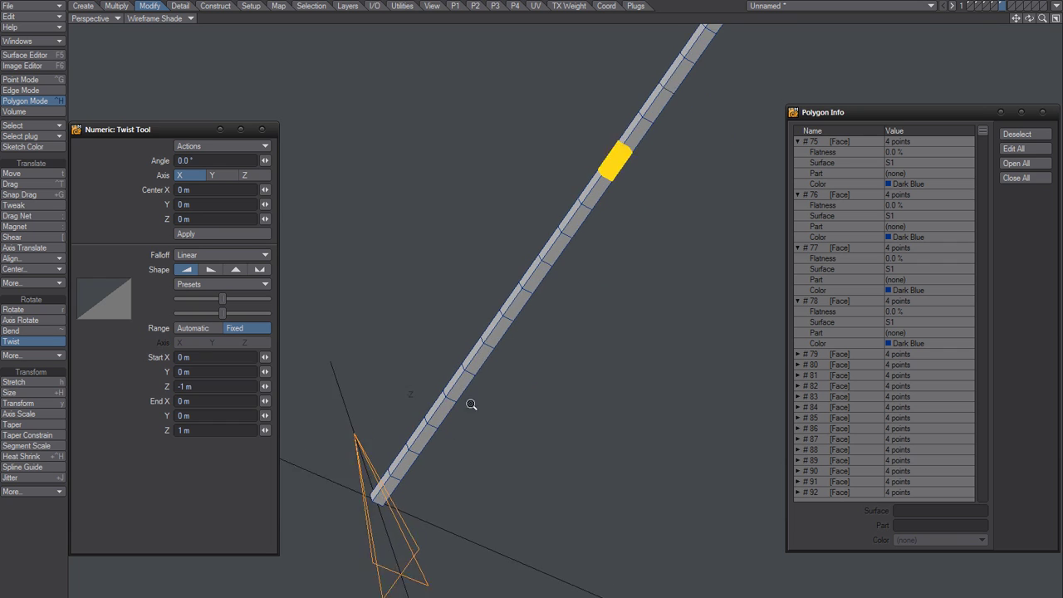
{"action": "scroll", "coordinate": [471, 405], "scroll_direction": "up", "scroll_amount": 3}
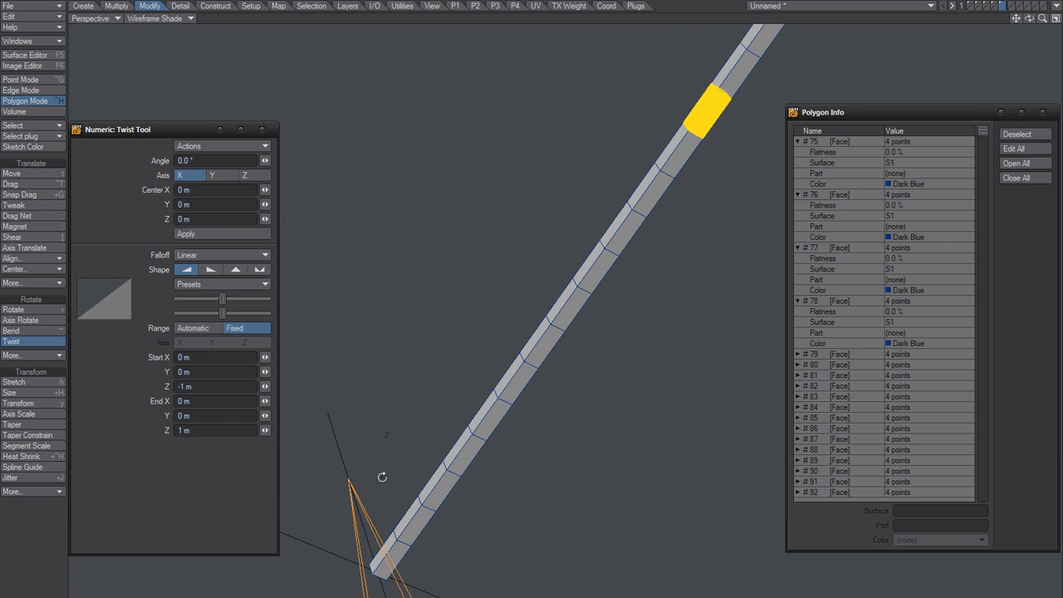
{"action": "left_click_drag", "start_coordinate": [352, 483], "coordinate": [699, 136]}
{"action": "left_click_drag", "start_coordinate": [449, 597], "coordinate": [688, 138]}
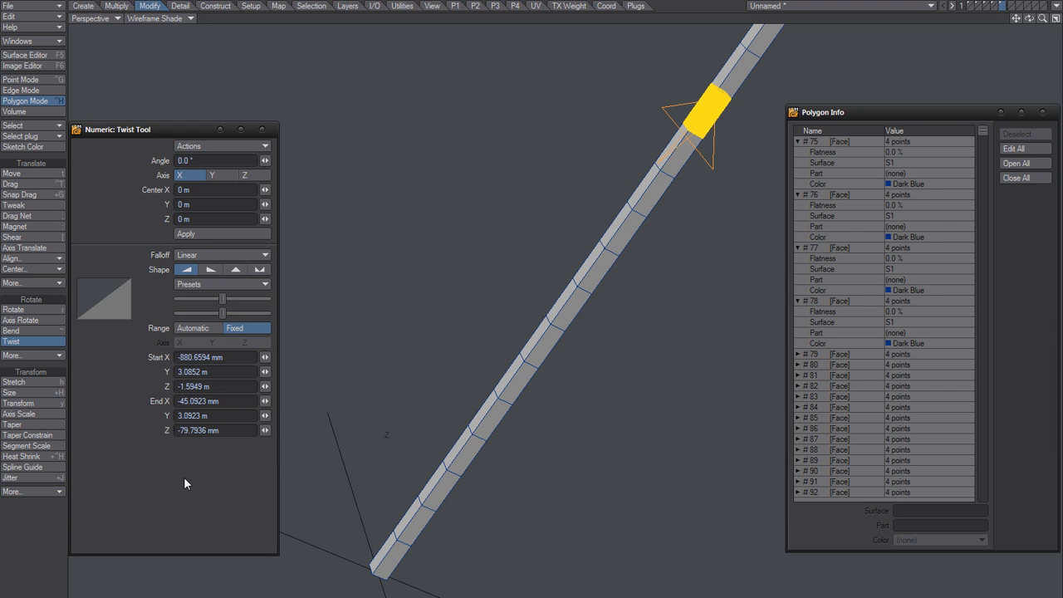
{"action": "left_click_drag", "start_coordinate": [644, 207], "coordinate": [560, 403], "text": "alt+shift"}
{"action": "left_click_drag", "start_coordinate": [624, 371], "coordinate": [728, 315], "text": "ctrl+alt"}
{"action": "left_click_drag", "start_coordinate": [628, 143], "coordinate": [598, 130]}
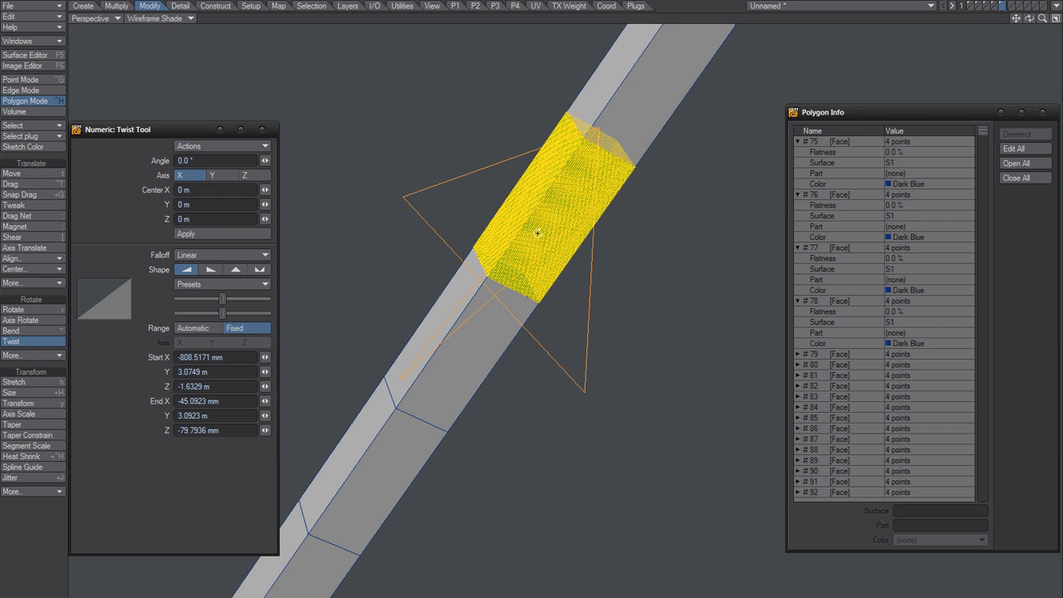
{"action": "left_click_drag", "start_coordinate": [495, 300], "coordinate": [525, 307]}
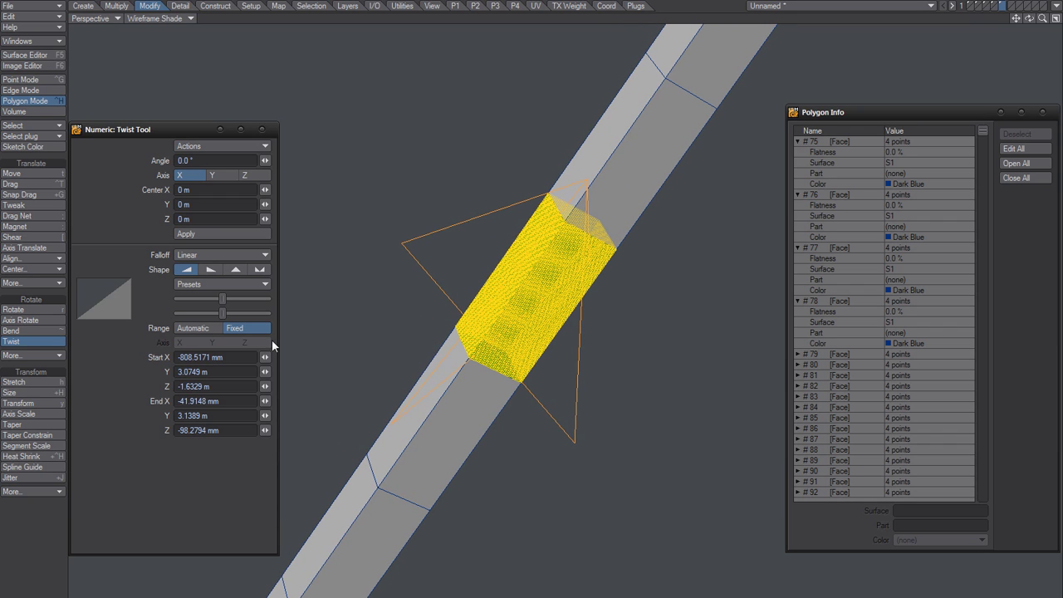
{"action": "left_click", "coordinate": [221, 154]}
{"action": "scroll", "coordinate": [455, 353], "scroll_direction": "down", "scroll_amount": 5}
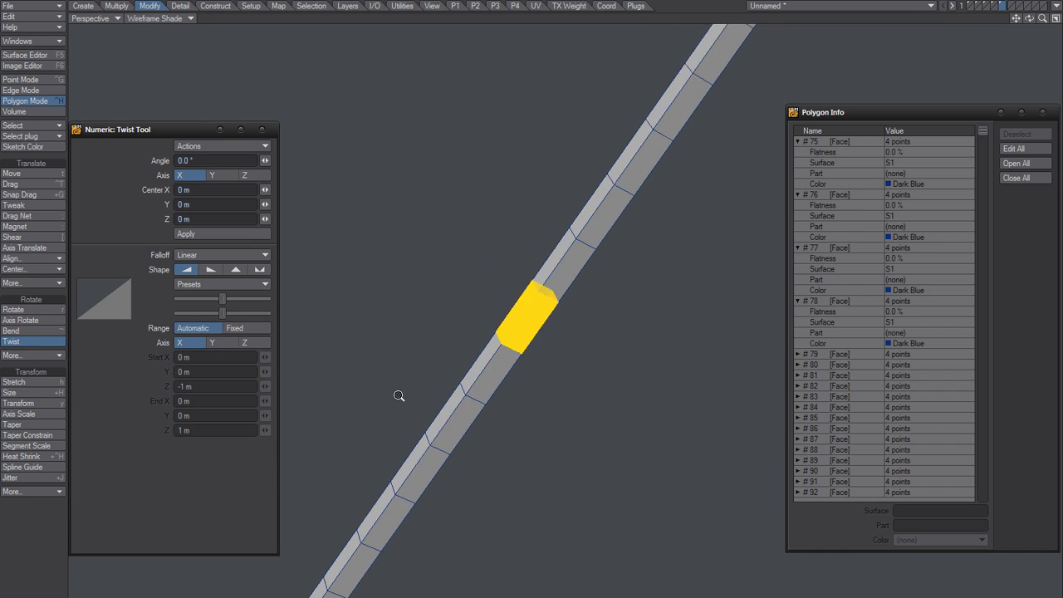
{"action": "left_click", "coordinate": [247, 329]}
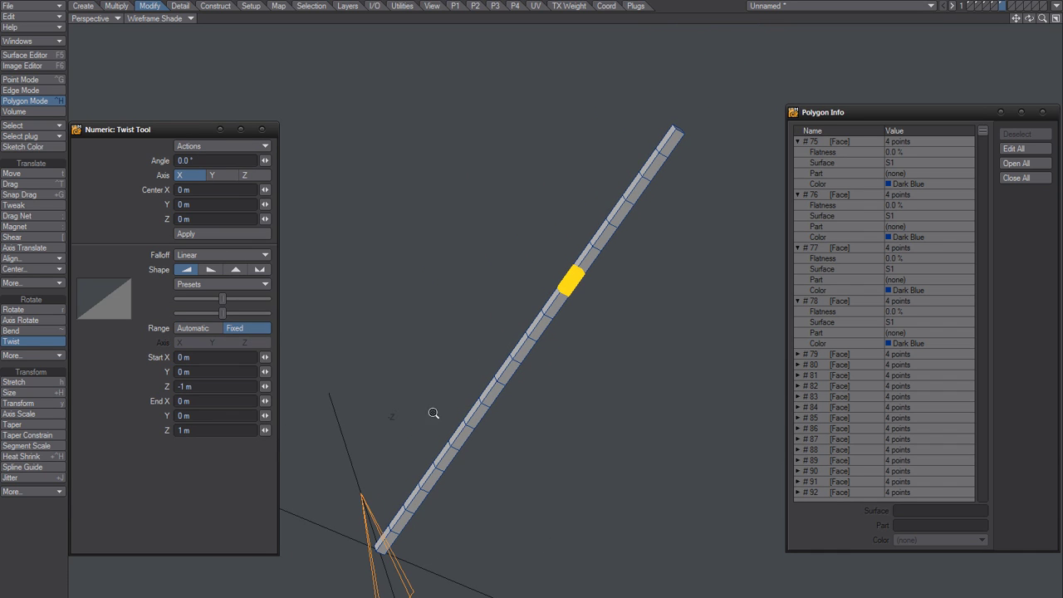
{"action": "scroll", "coordinate": [482, 404], "scroll_direction": "up", "scroll_amount": 2}
{"action": "key", "text": "space"}
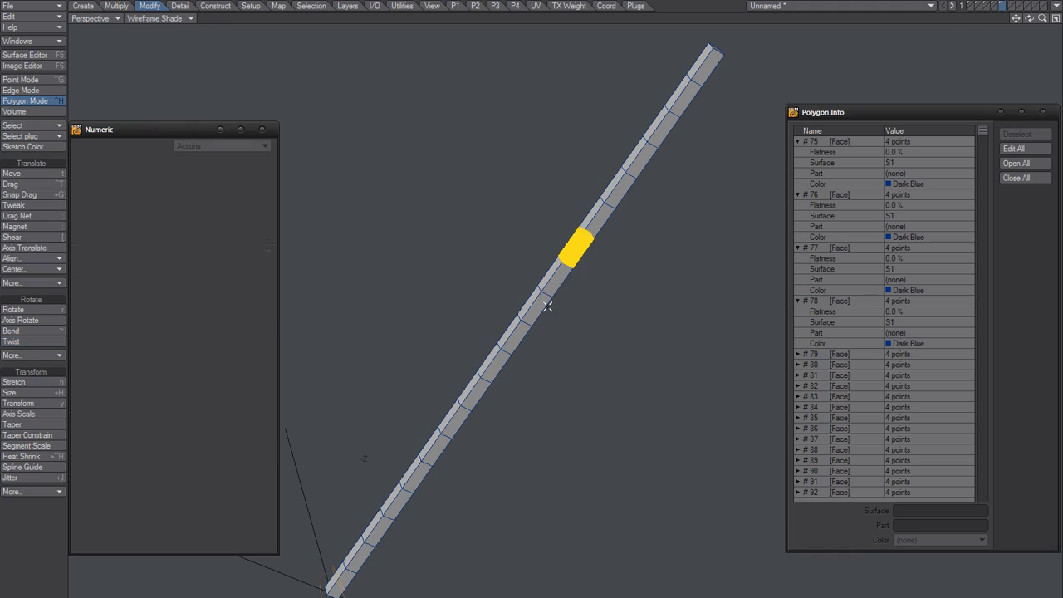
In point mode, select the corner point at the subdivided segment's upper end and copy its Y position
{"action": "left_click_drag", "start_coordinate": [543, 265], "coordinate": [459, 391], "text": "ctrl+alt"}
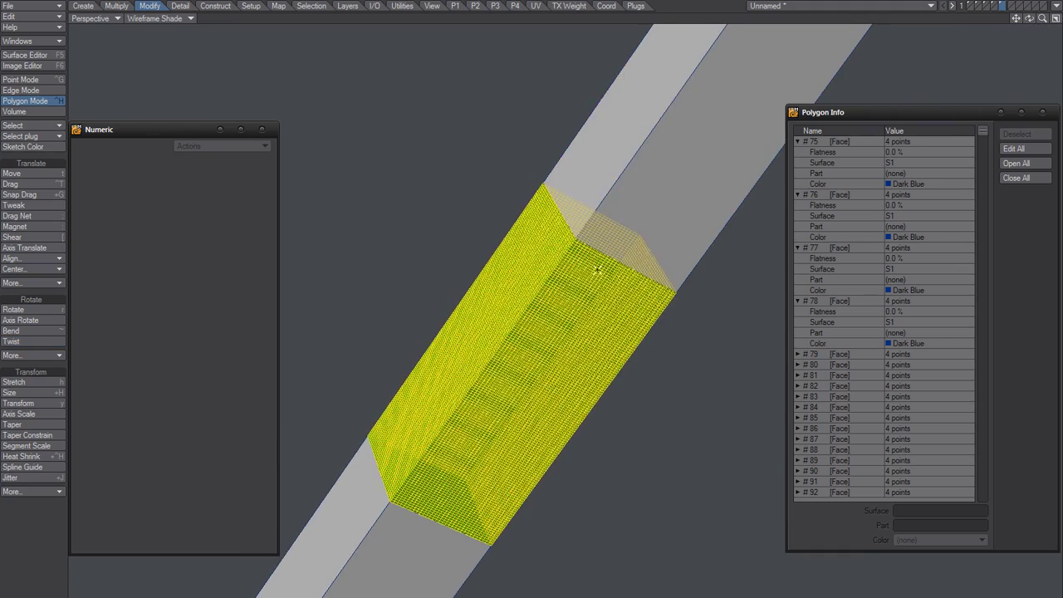
{"action": "left_click_drag", "start_coordinate": [598, 274], "coordinate": [629, 233], "text": "ctrl+alt"}
{"action": "key", "text": "ctrl+g"}
{"action": "left_click", "coordinate": [548, 123]}
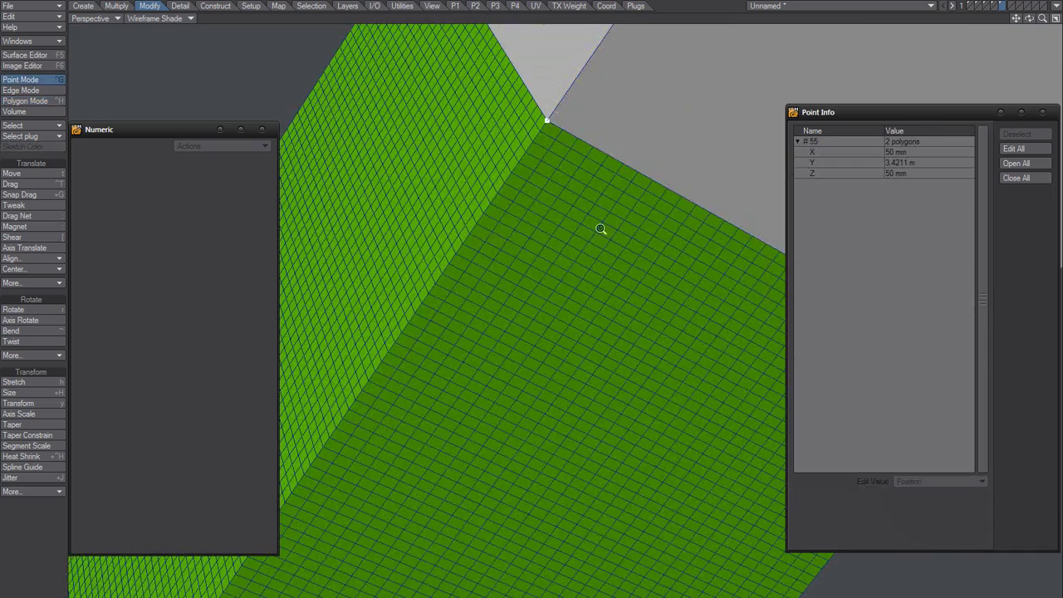
{"action": "scroll", "coordinate": [619, 230], "scroll_direction": "down", "scroll_amount": 3}
{"action": "left_click", "coordinate": [916, 163]}
{"action": "left_click", "coordinate": [944, 506]}
{"action": "key", "text": "ctrl+c"}
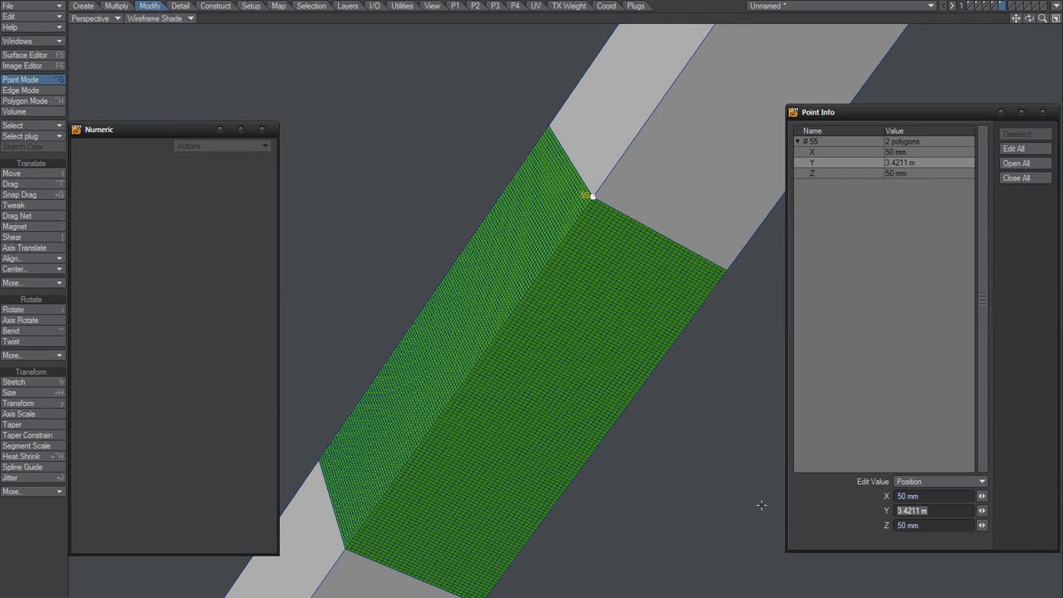
{"action": "left_click", "coordinate": [828, 512]}
Set the Twist tool's falloff range to Fixed, with Start Y at 3.4211 m and Start Z at 0 m
{"action": "left_click", "coordinate": [33, 342]}
{"action": "left_click", "coordinate": [246, 328]}
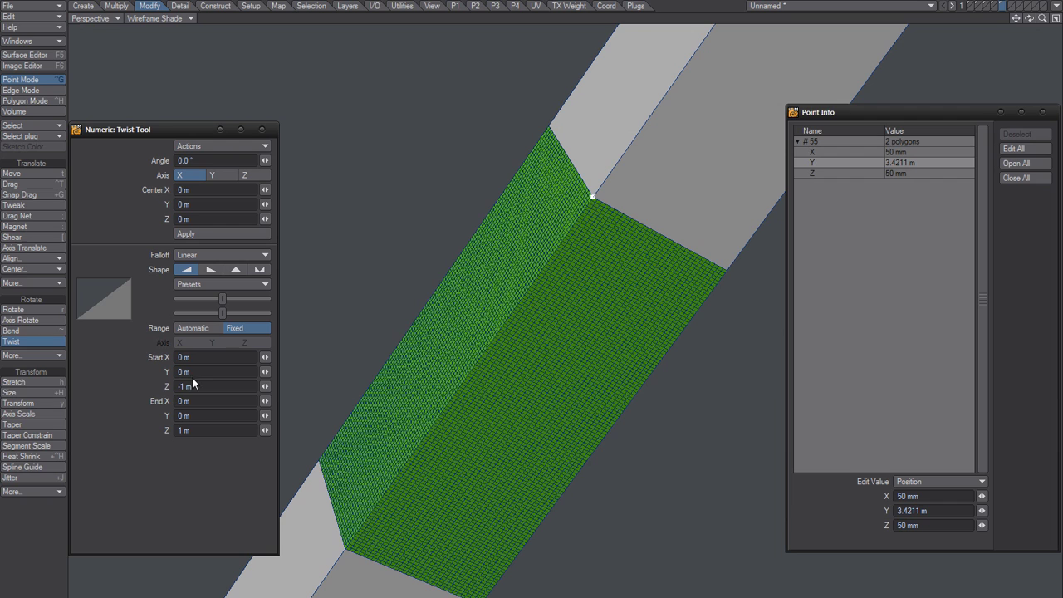
{"action": "left_click", "coordinate": [188, 373]}
{"action": "key", "text": "ctrl+v"}
{"action": "key", "text": "Tab"}
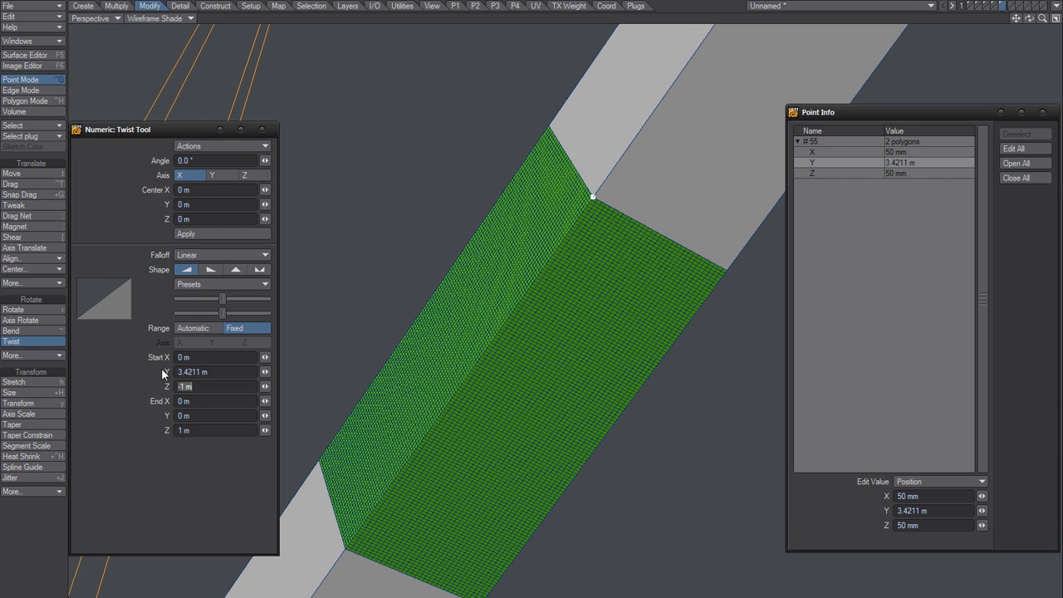
{"action": "key", "text": "Return"}
{"action": "scroll", "coordinate": [615, 320], "scroll_direction": "down", "scroll_amount": 3}
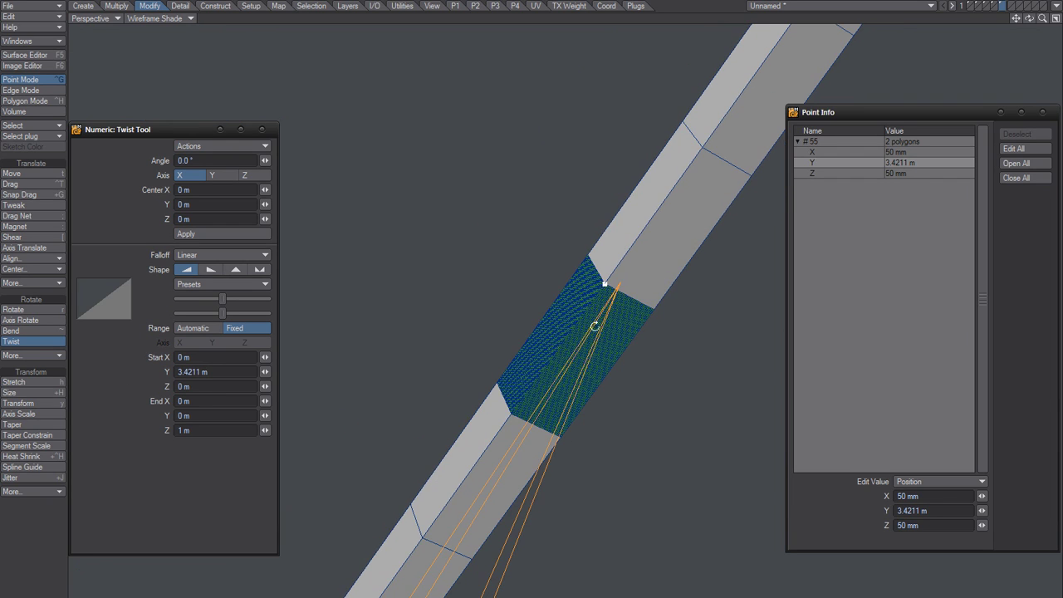
{"action": "scroll", "coordinate": [599, 267], "scroll_direction": "down", "scroll_amount": 5}
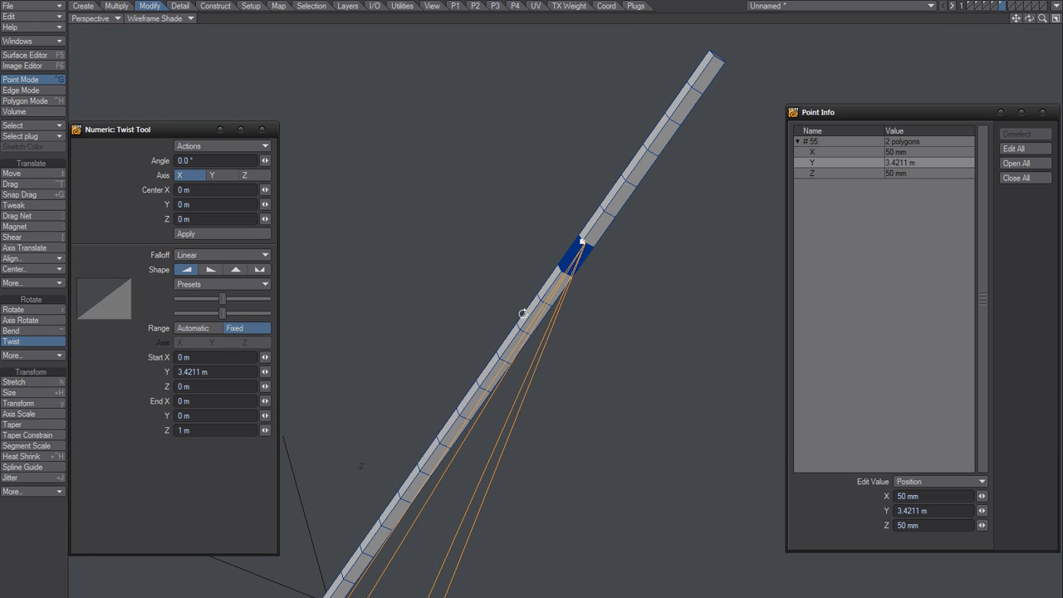
{"action": "key", "text": "space"}
Clear the point selection and select only the corner point at the subdivided segment's lower end
{"action": "key", "text": "slash"}
{"action": "left_click_drag", "start_coordinate": [623, 239], "coordinate": [475, 393], "text": "ctrl+alt"}
{"action": "left_click", "coordinate": [450, 434]}
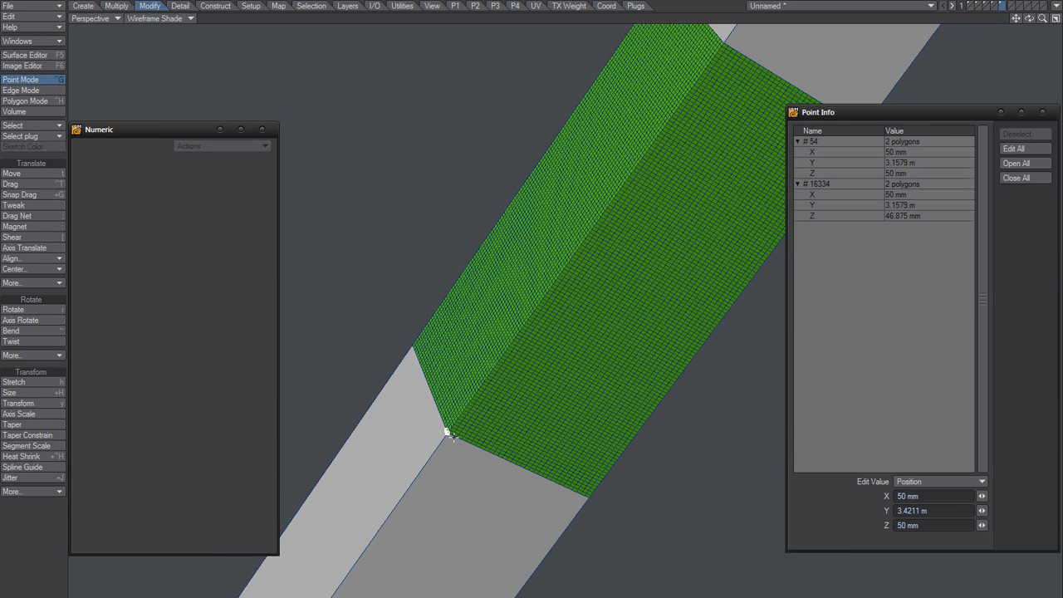
{"action": "left_click_drag", "start_coordinate": [625, 511], "coordinate": [623, 489], "text": "ctrl+alt"}
{"action": "key", "text": "slash"}
{"action": "left_click", "coordinate": [370, 407]}
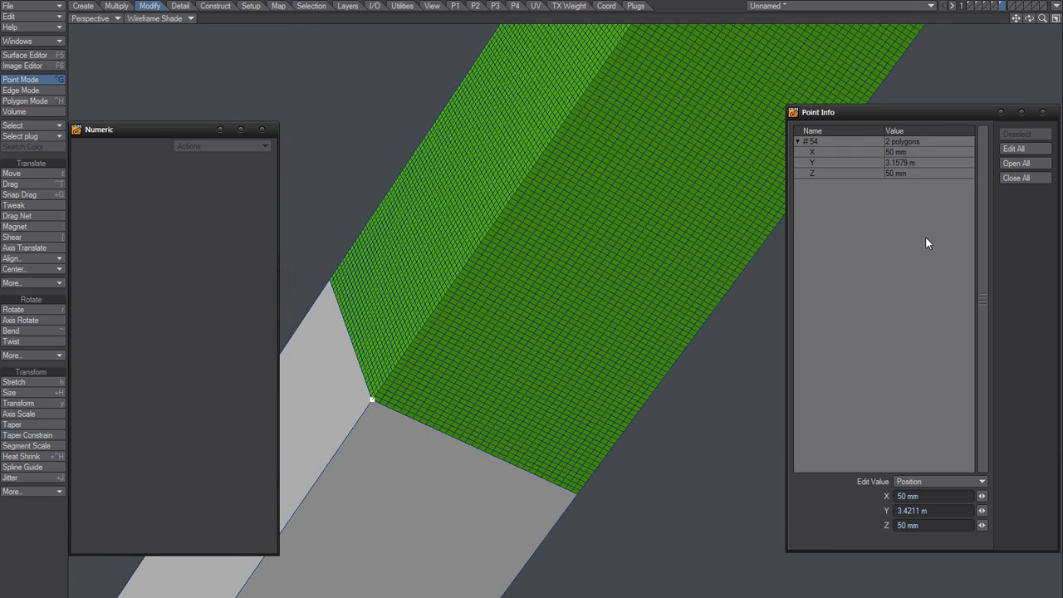
Copy the Y position of the selected lower corner point
{"action": "left_click", "coordinate": [940, 512]}
{"action": "left_click_drag", "start_coordinate": [663, 292], "coordinate": [596, 461], "text": "alt+shift"}
{"action": "left_click_drag", "start_coordinate": [601, 413], "coordinate": [642, 339], "text": "alt+shift"}
{"action": "left_click", "coordinate": [908, 162]}
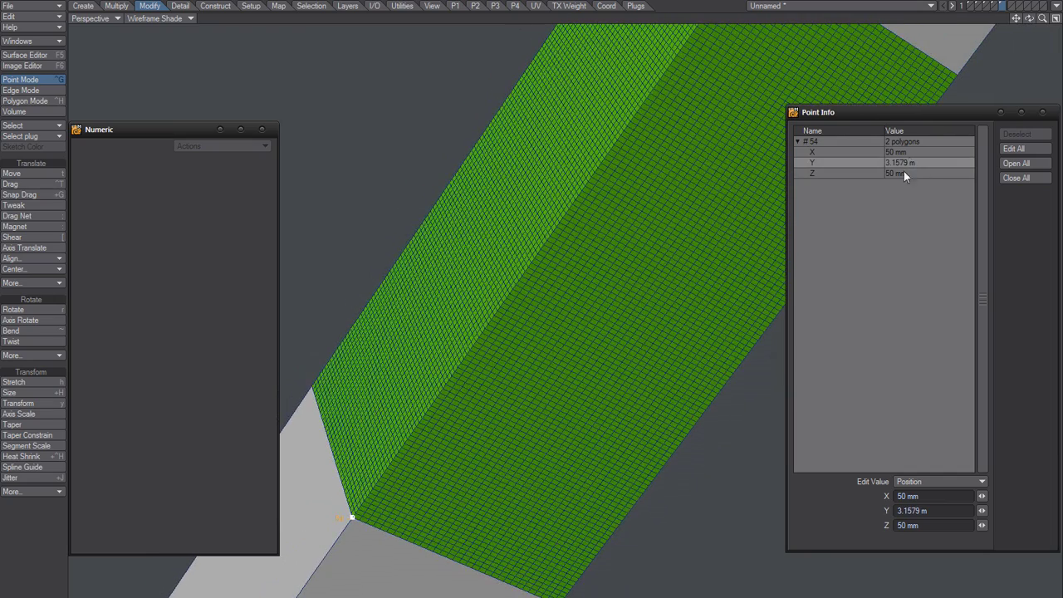
{"action": "left_click", "coordinate": [926, 512]}
{"action": "left_click", "coordinate": [824, 503]}
Reactivate the Twist tool with a Fixed falloff range and set End Y to 3.1579 m and End Z to 0 m
{"action": "scroll", "coordinate": [563, 488], "scroll_direction": "down", "scroll_amount": 4}
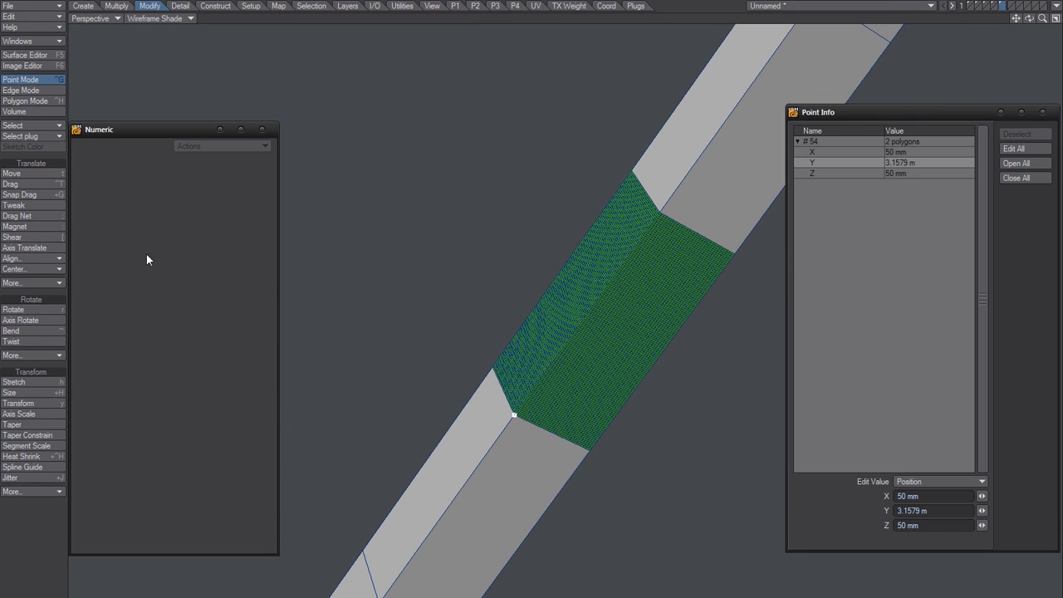
{"action": "left_click_drag", "start_coordinate": [506, 416], "coordinate": [519, 427], "text": "alt+shift"}
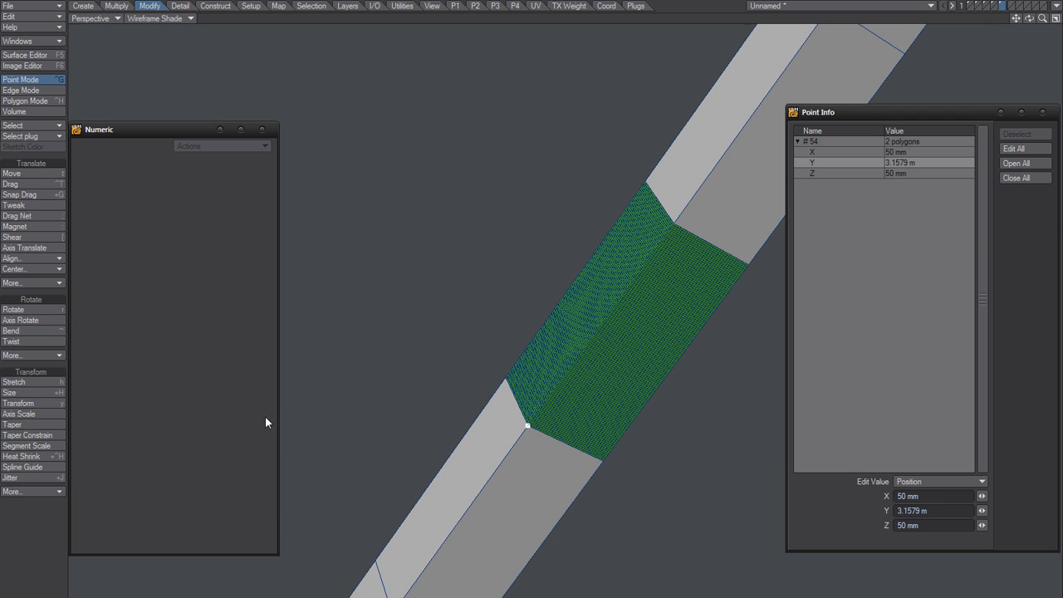
{"action": "left_click", "coordinate": [24, 341]}
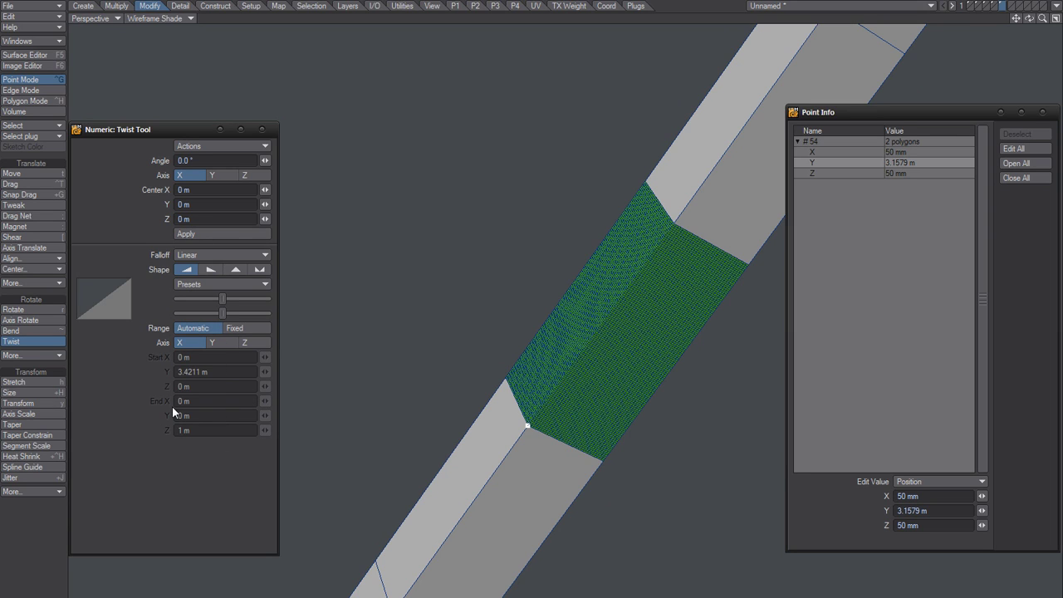
{"action": "left_click", "coordinate": [245, 329]}
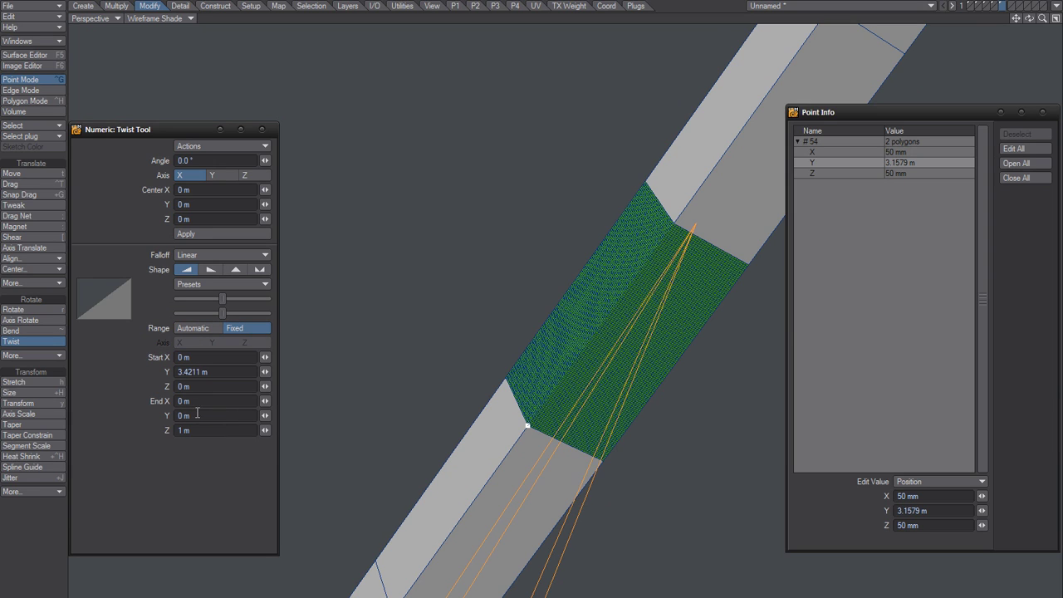
{"action": "key", "text": "Tab"}
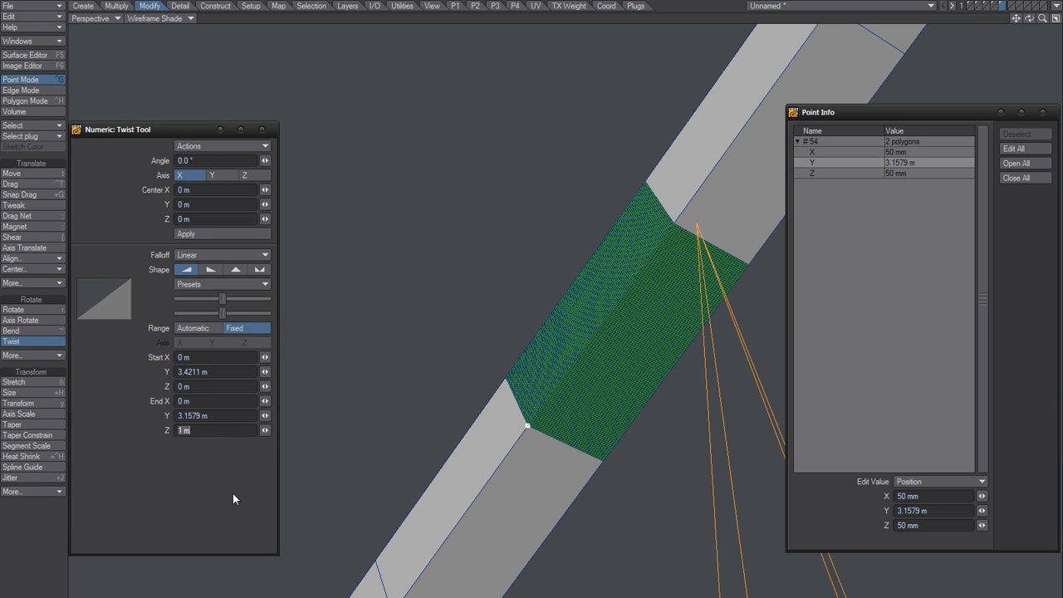
{"action": "type", "text": "0"}
{"action": "key", "text": "Tab"}
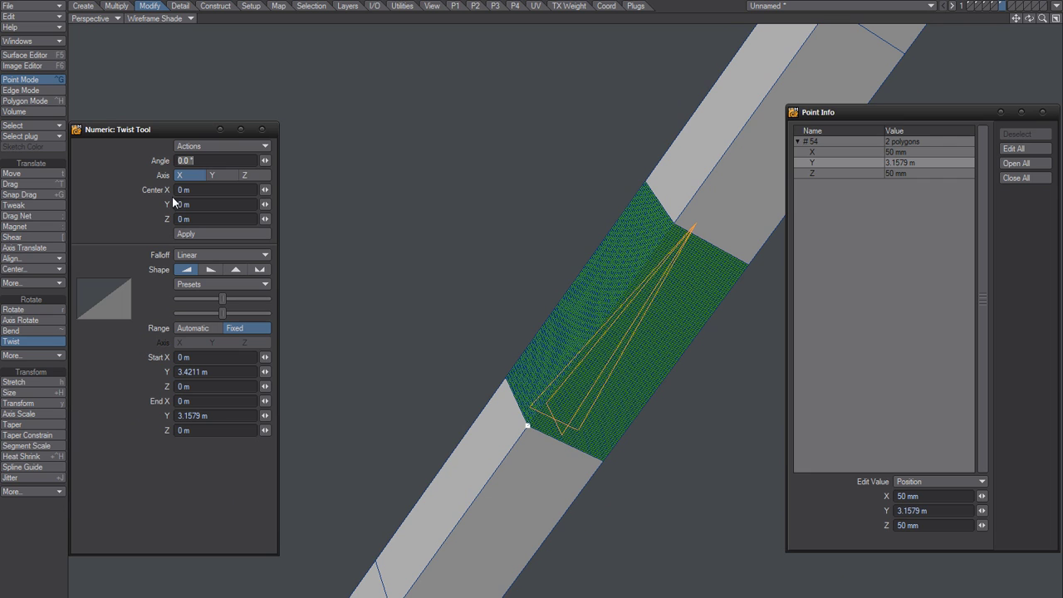
Close the numeric settings, leave the Twist tool and clear the selection of the segment's lower corner point
{"action": "left_click", "coordinate": [263, 131]}
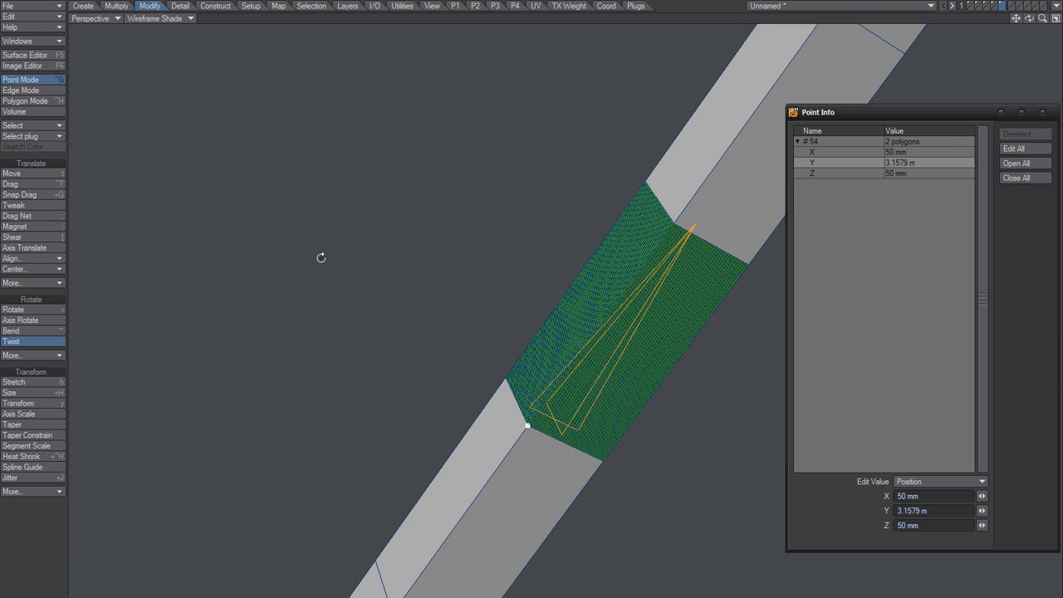
{"action": "key", "text": "space"}
{"action": "key", "text": "slash"}
{"action": "left_click_drag", "start_coordinate": [598, 372], "coordinate": [479, 457], "text": "alt+shift"}
{"action": "left_click_drag", "start_coordinate": [490, 417], "coordinate": [509, 374], "text": "ctrl+alt"}
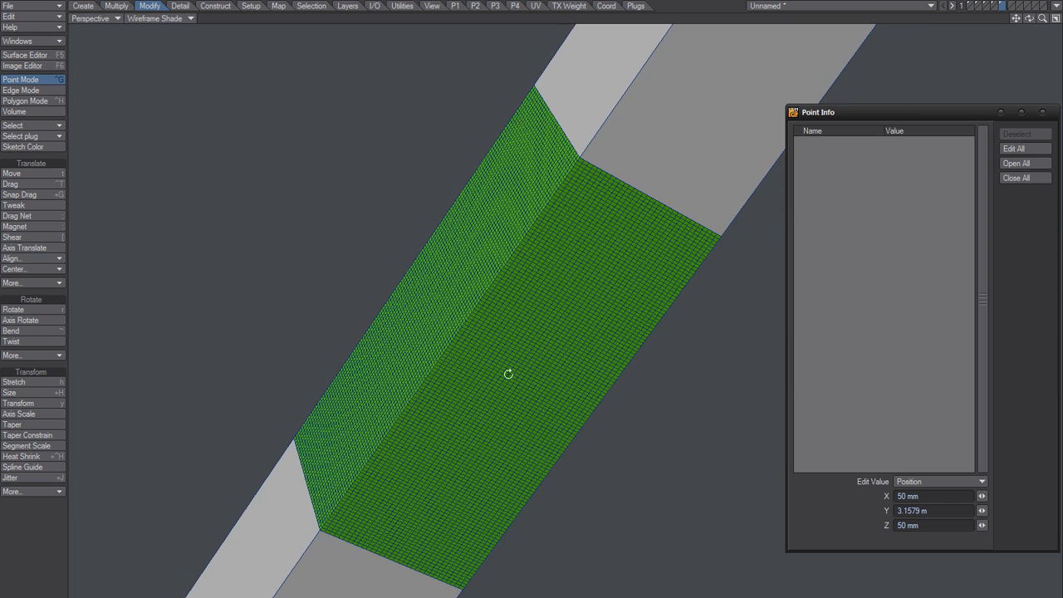
{"action": "left_click", "coordinate": [34, 342]}
{"action": "key", "text": "n"}
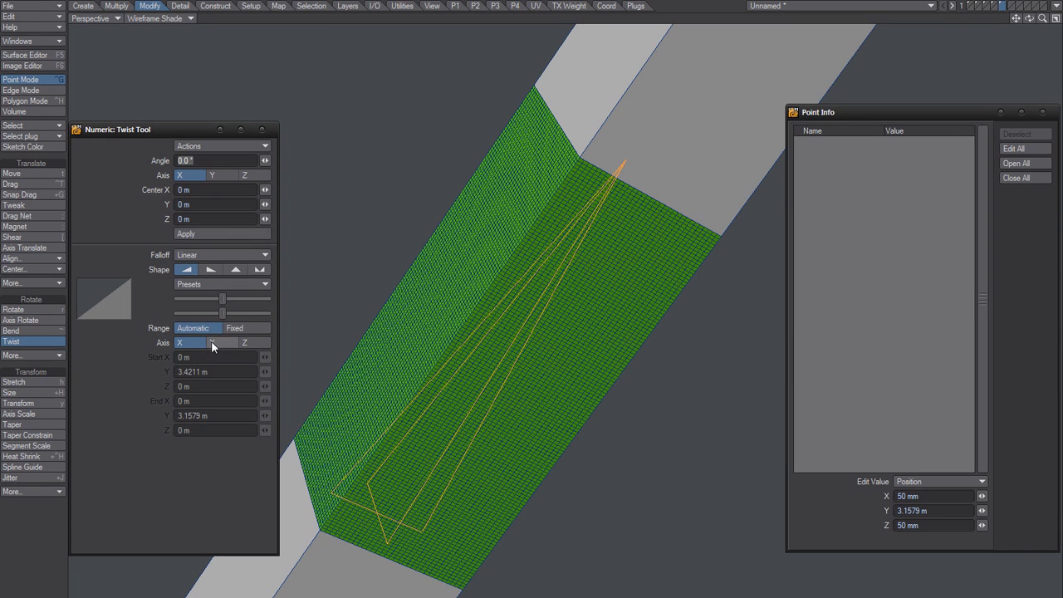
{"action": "left_click", "coordinate": [237, 328]}
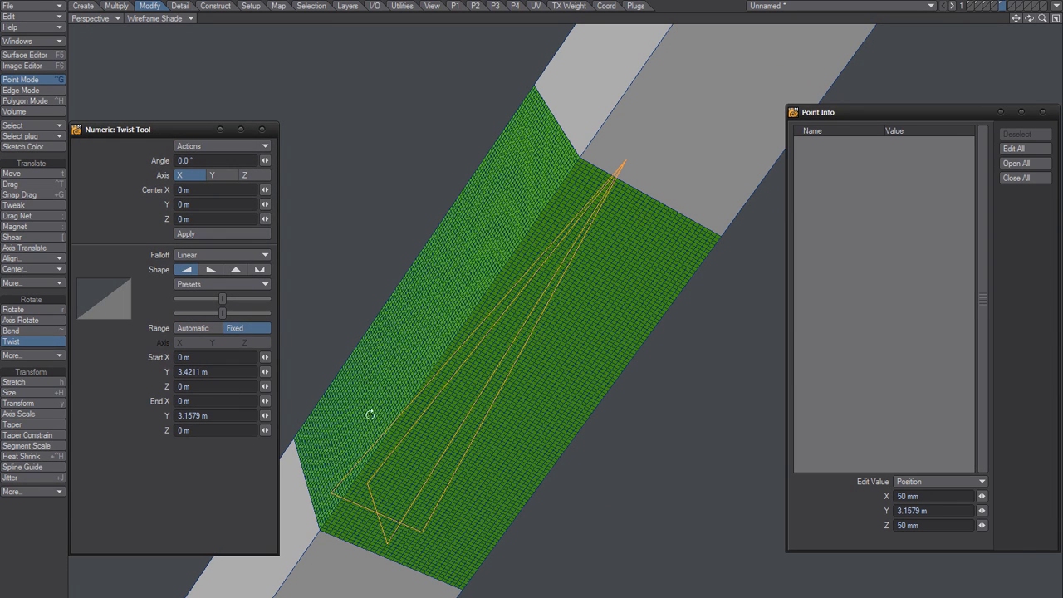
{"action": "left_click_drag", "start_coordinate": [482, 358], "coordinate": [464, 453], "text": "alt"}
{"action": "key", "text": "space"}
Switch to polygon mode with the subdivided segment's polygons selected
{"action": "key", "text": "space"}
{"action": "key", "text": "space"}
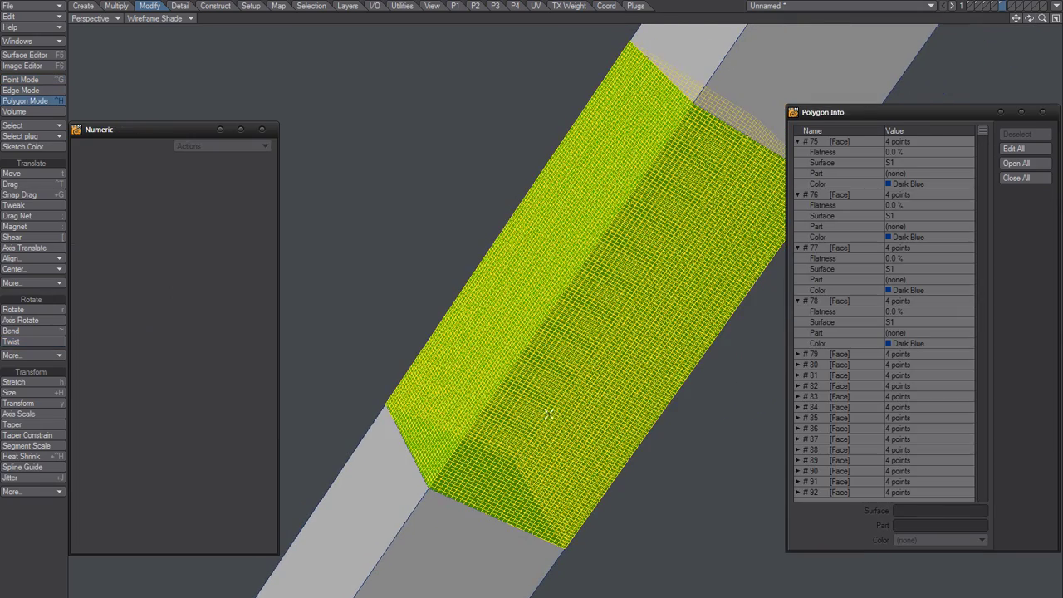
{"action": "left_click_drag", "start_coordinate": [533, 429], "coordinate": [520, 433], "text": "alt+shift"}
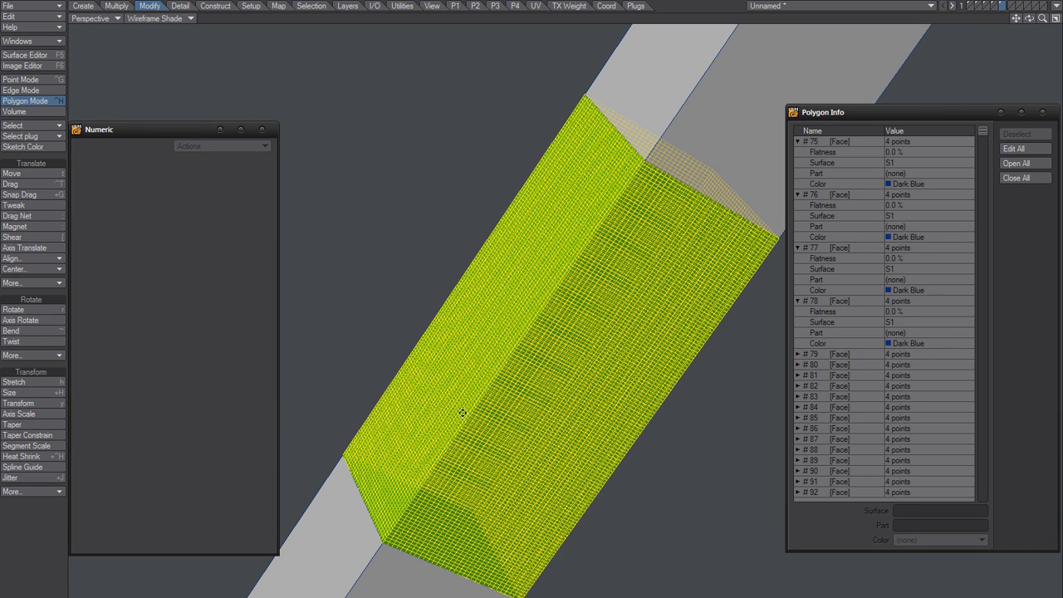
{"action": "left_click_drag", "start_coordinate": [463, 413], "coordinate": [476, 399], "text": "alt+shift"}
{"action": "scroll", "coordinate": [485, 399], "scroll_direction": "down", "scroll_amount": 2}
Activate the Twist tool on the selected segment and set its falloff range to Fixed
{"action": "left_click", "coordinate": [31, 342]}
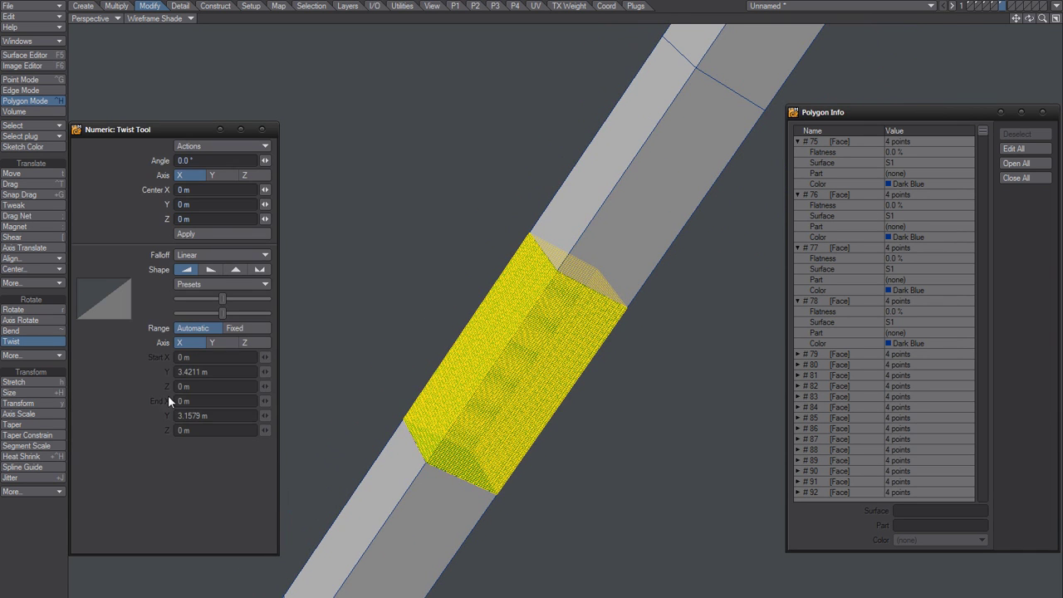
{"action": "scroll", "coordinate": [412, 459], "scroll_direction": "down", "scroll_amount": 6}
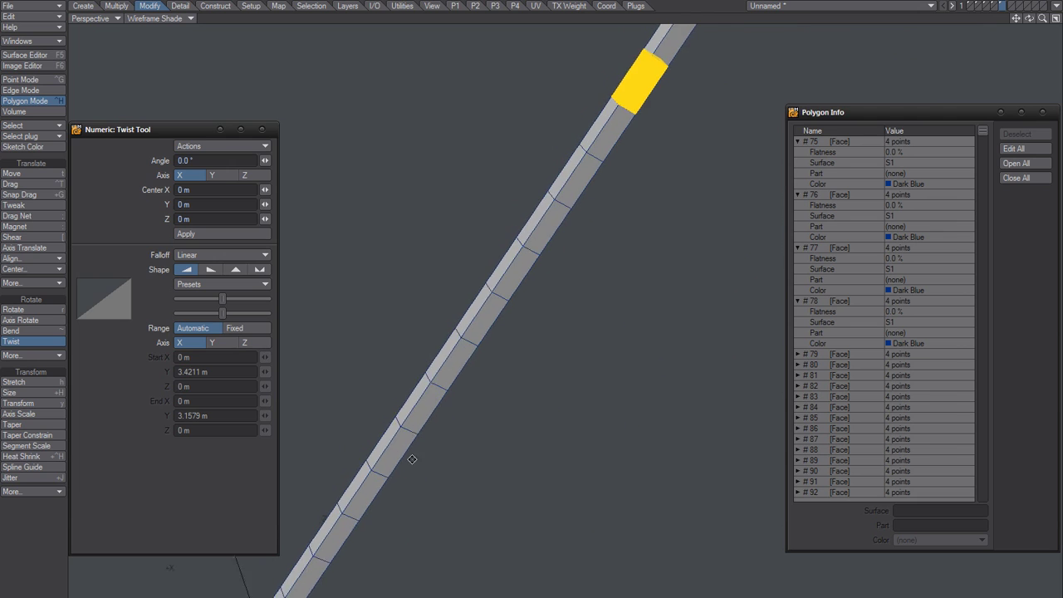
{"action": "left_click_drag", "start_coordinate": [332, 532], "coordinate": [415, 498], "text": "alt+shift"}
{"action": "left_click_drag", "start_coordinate": [415, 498], "coordinate": [365, 529], "text": "ctrl+alt"}
{"action": "left_click_drag", "start_coordinate": [378, 565], "coordinate": [512, 446], "text": "alt+shift"}
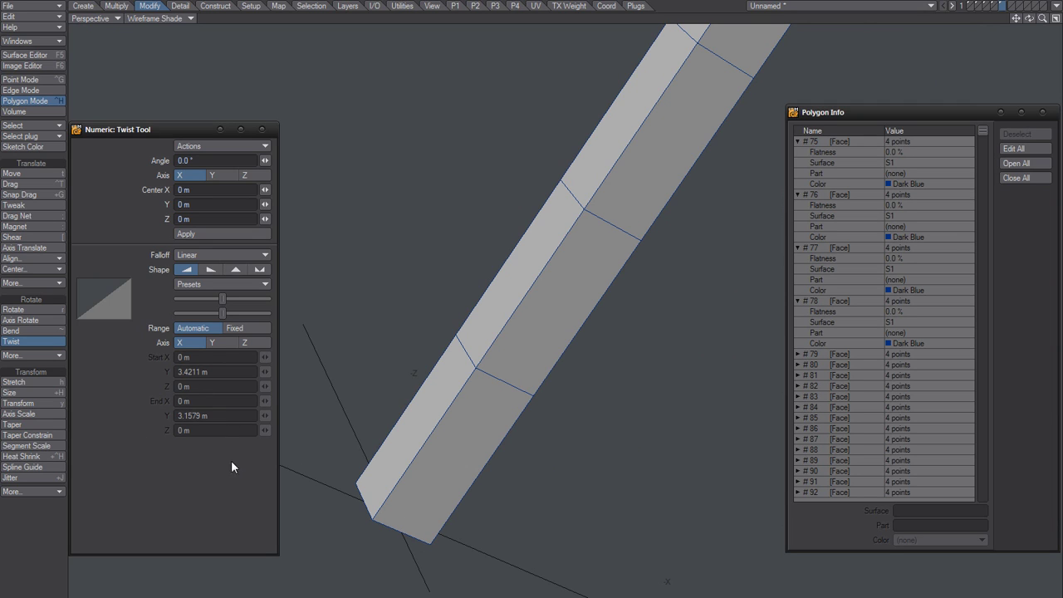
{"action": "left_click", "coordinate": [235, 330]}
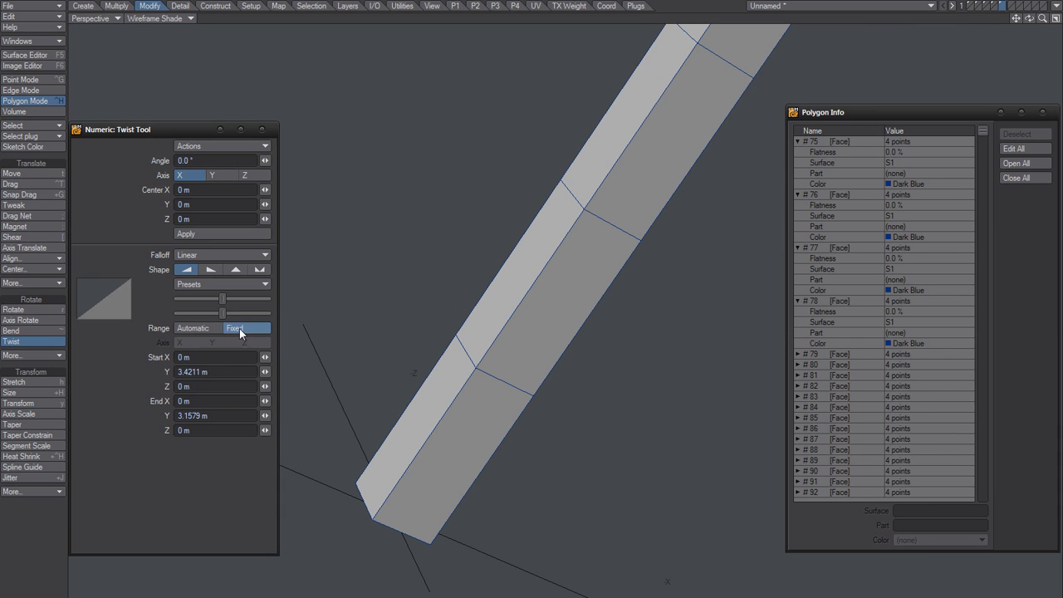
Compare the Automatic and Fixed falloff ranges on the subdivided segment, ending on Fixed
{"action": "scroll", "coordinate": [487, 338], "scroll_direction": "down", "scroll_amount": 5}
{"action": "left_click_drag", "start_coordinate": [631, 158], "coordinate": [490, 392], "text": "alt+shift"}
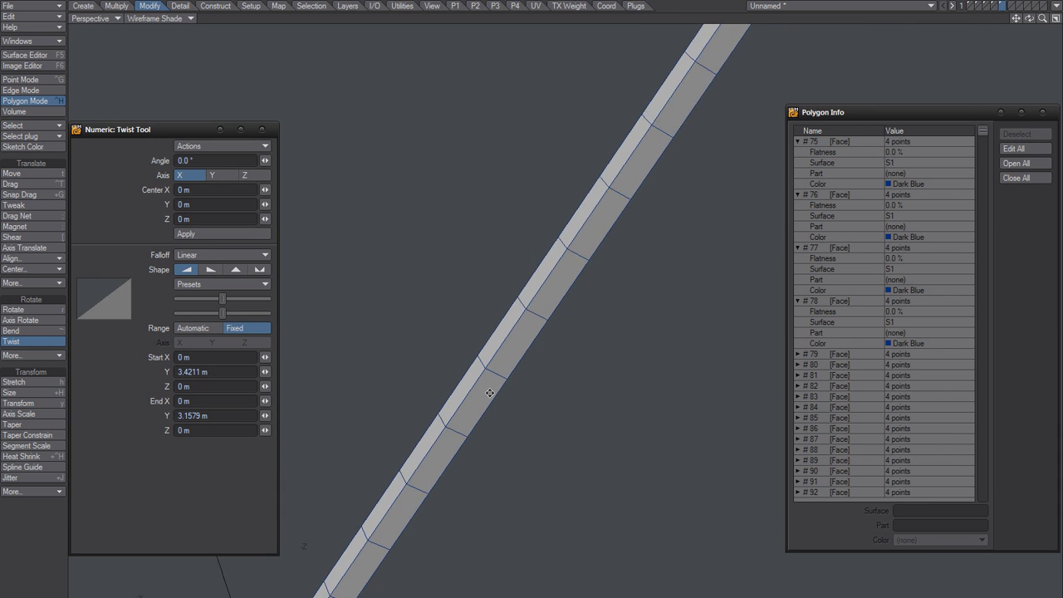
{"action": "left_click_drag", "start_coordinate": [718, 62], "coordinate": [571, 312], "text": "alt+shift"}
{"action": "scroll", "coordinate": [571, 312], "scroll_direction": "up", "scroll_amount": 4}
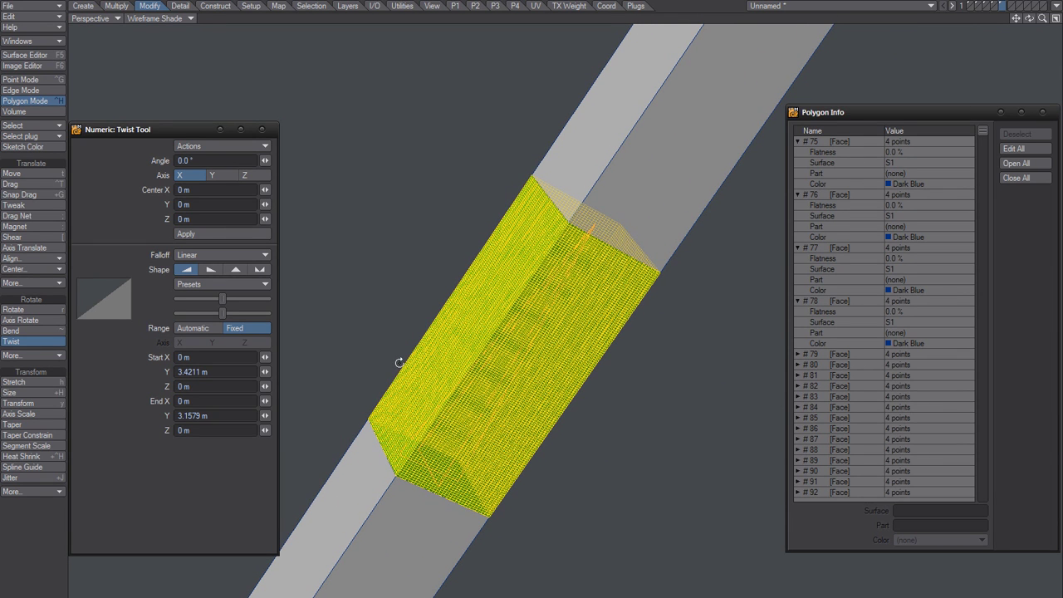
{"action": "left_click", "coordinate": [190, 329]}
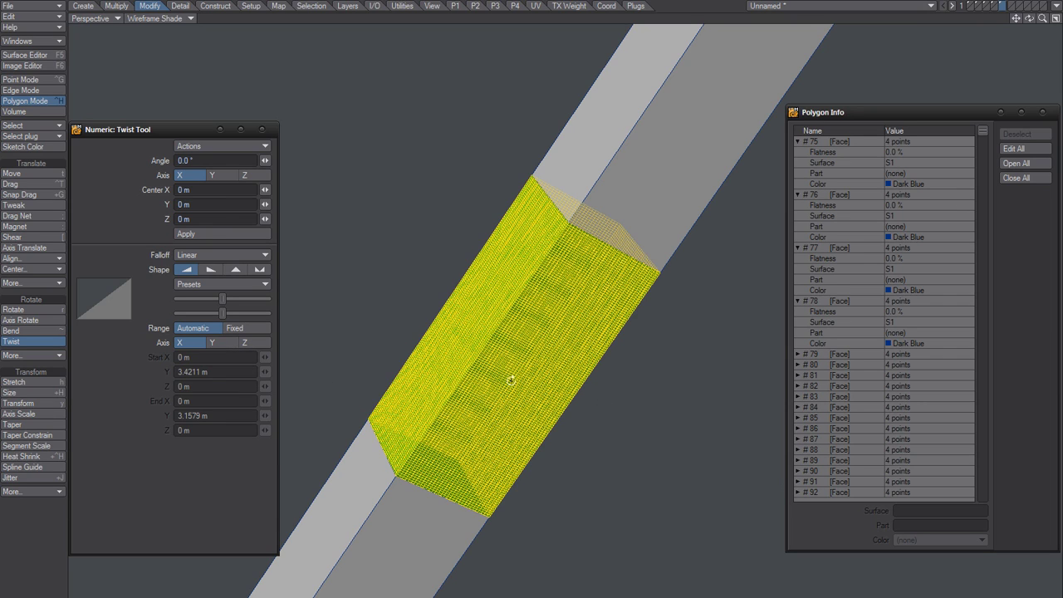
{"action": "left_click", "coordinate": [243, 329]}
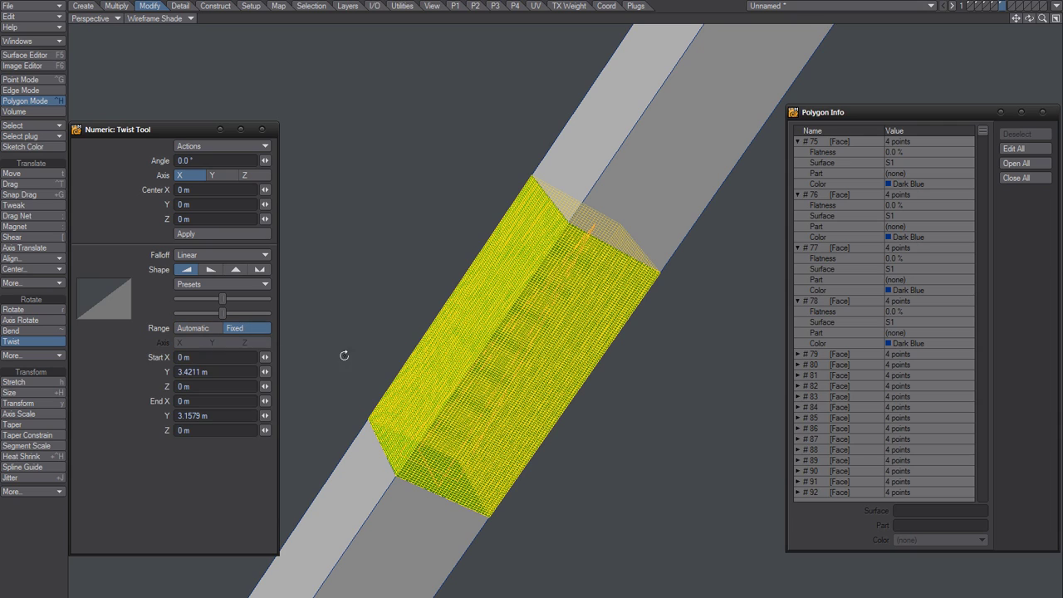
Twist the selected segment by 360° about the Y axis
{"action": "left_click", "coordinate": [204, 160]}
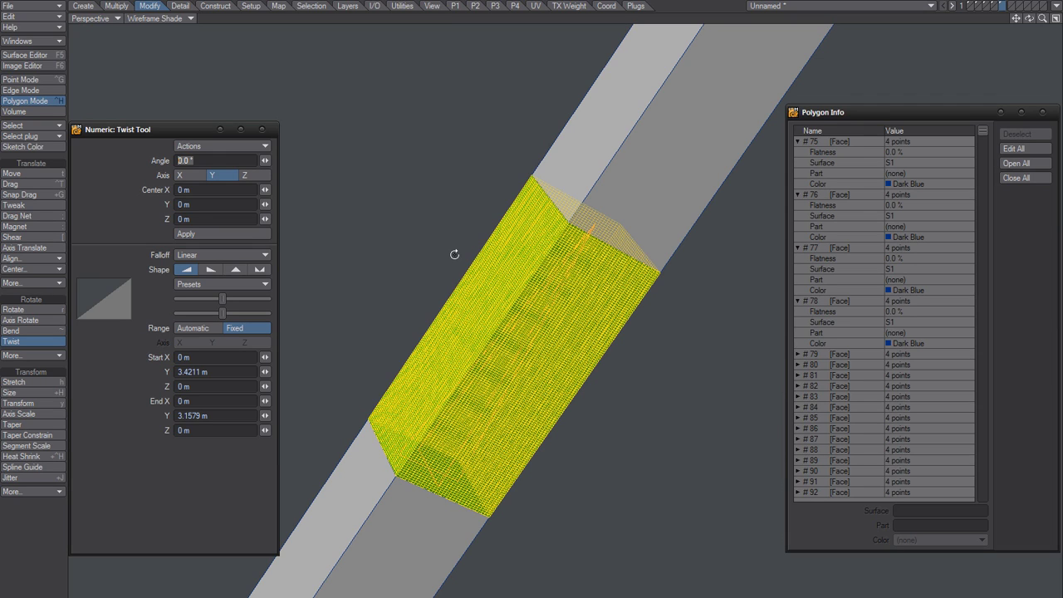
{"action": "type", "text": "360"}
{"action": "key", "text": "Tab"}
{"action": "left_click", "coordinate": [141, 242]}
{"action": "left_click", "coordinate": [214, 233]}
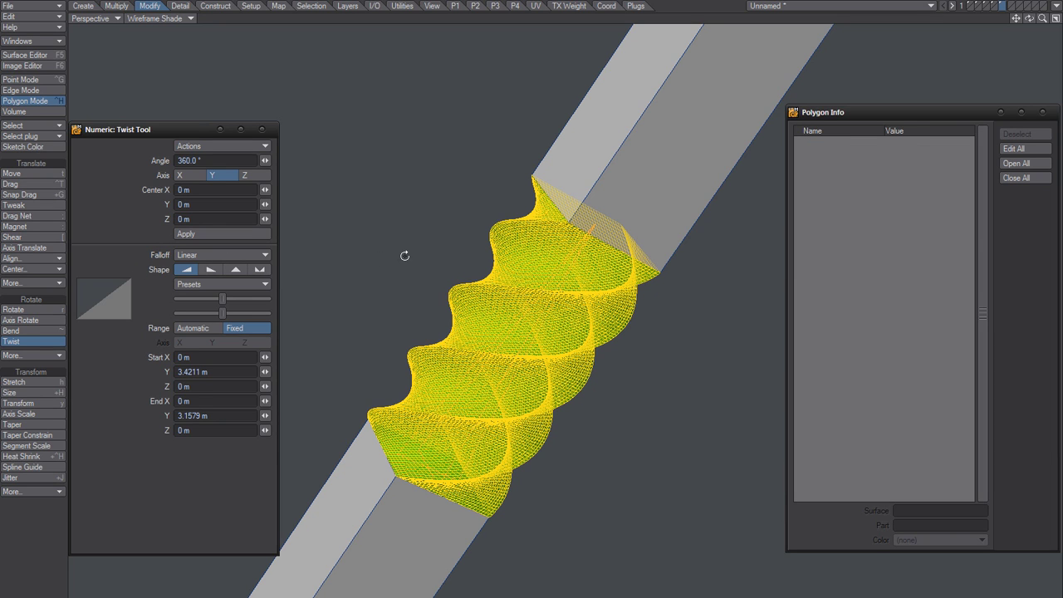
Undo the 360° twist, apply a 720° twist about the Y axis instead, and close the numeric settings
{"action": "key", "text": "ctrl+z"}
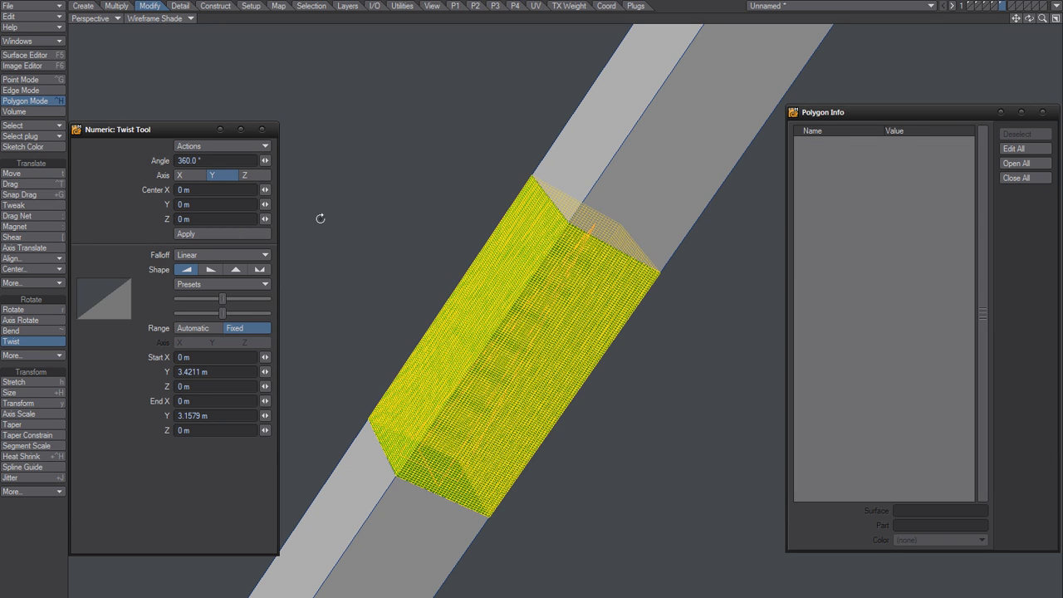
{"action": "left_click_drag", "start_coordinate": [201, 162], "coordinate": [148, 165]}
{"action": "type", "text": "720"}
{"action": "key", "text": "Tab"}
{"action": "left_click", "coordinate": [213, 233]}
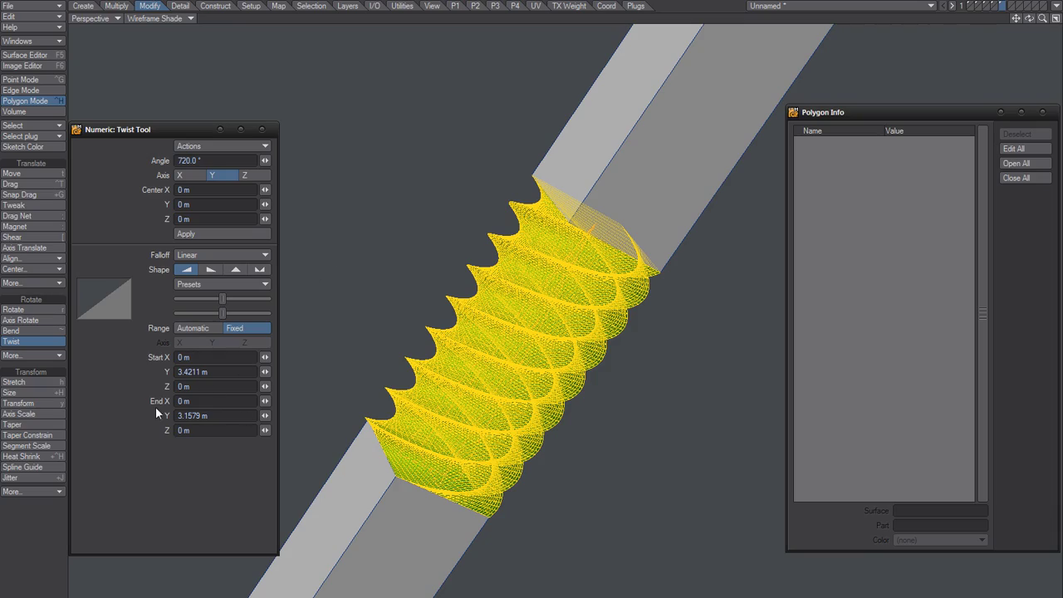
{"action": "left_click", "coordinate": [263, 130]}
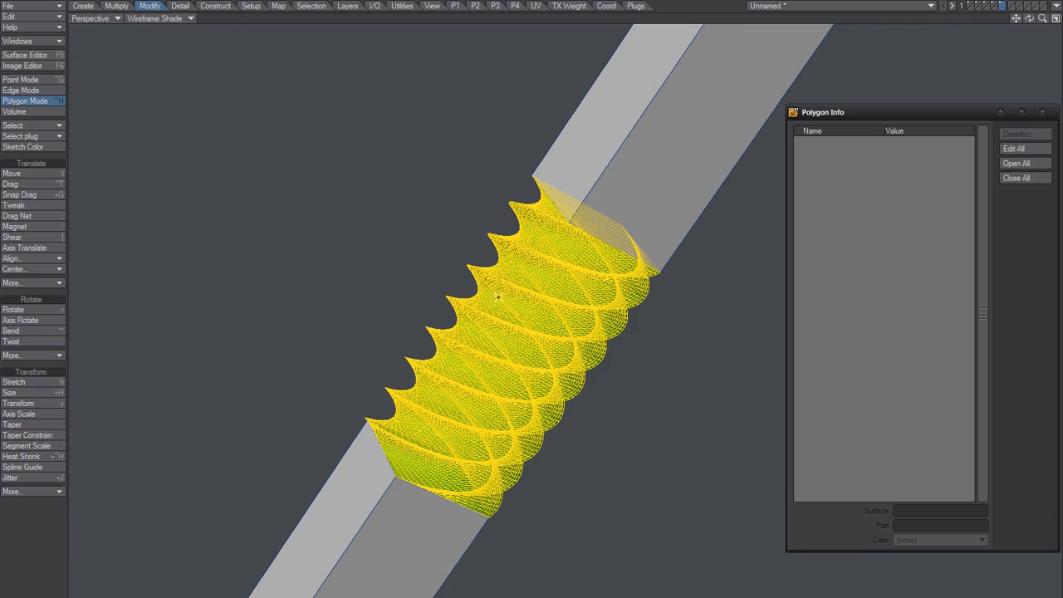
Clear the polygon selection on the twisted segment and inspect the thread shape
{"action": "scroll", "coordinate": [484, 365], "scroll_direction": "up", "scroll_amount": 3}
{"action": "left_click_drag", "start_coordinate": [503, 349], "coordinate": [573, 304], "text": "alt"}
{"action": "scroll", "coordinate": [342, 423], "scroll_direction": "up", "scroll_amount": 4}
{"action": "key", "text": "/"}
{"action": "left_click_drag", "start_coordinate": [482, 350], "coordinate": [614, 293], "text": "alt+shift"}
{"action": "scroll", "coordinate": [365, 448], "scroll_direction": "down", "scroll_amount": 5}
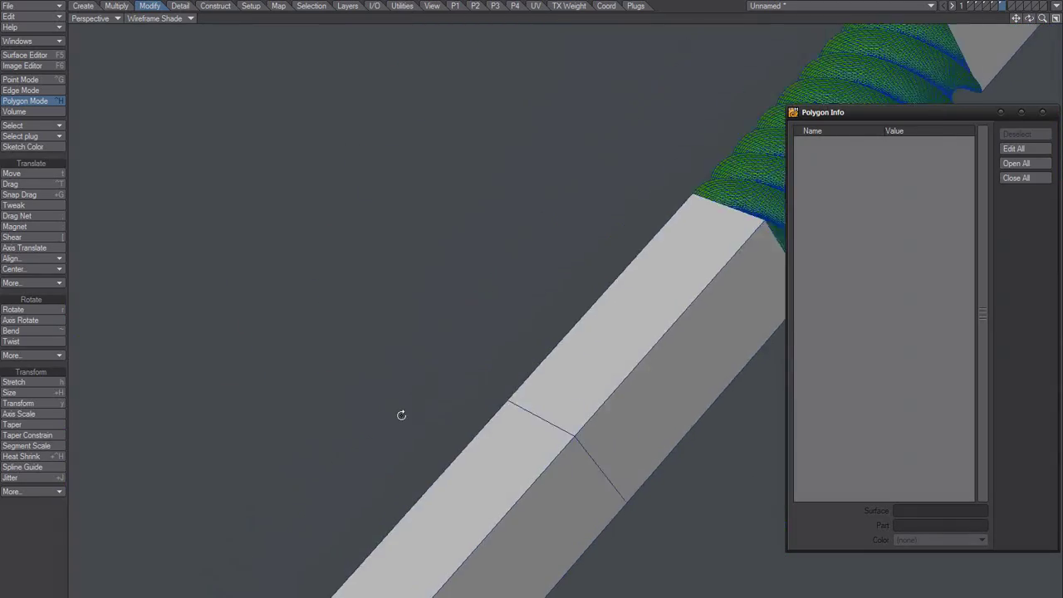
Select a few polygons on the thread and fit the view to them
{"action": "scroll", "coordinate": [401, 414], "scroll_direction": "down", "scroll_amount": 3}
{"action": "left_click_drag", "start_coordinate": [422, 382], "coordinate": [430, 397]}
{"action": "key", "text": "shift+a"}
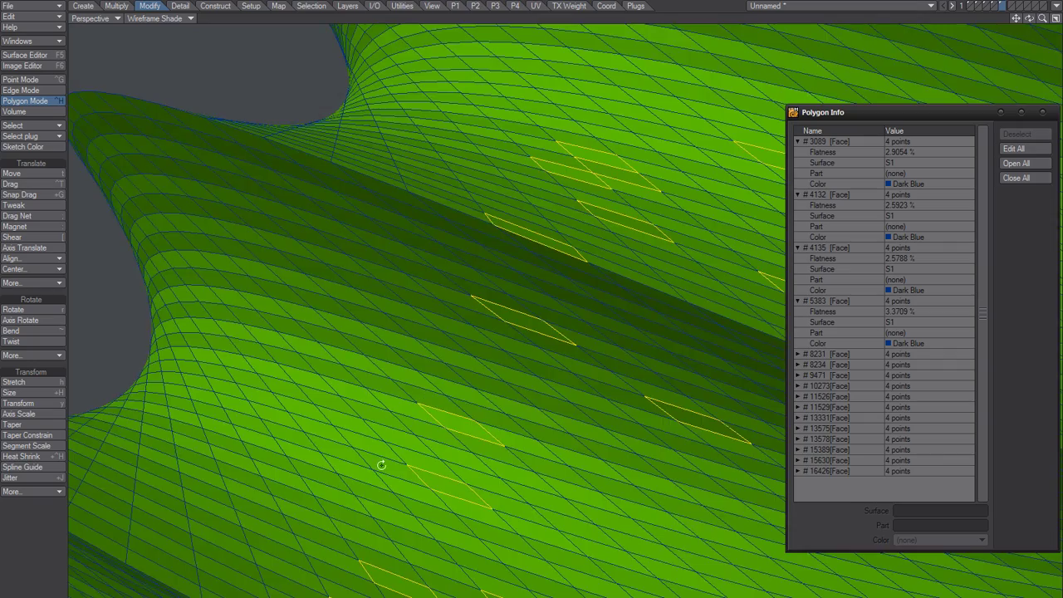
Clear the polygon selection and change the green thread polygons to a grey surface
{"action": "left_click_drag", "start_coordinate": [380, 465], "coordinate": [417, 376], "text": "alt"}
{"action": "scroll", "coordinate": [456, 324], "scroll_direction": "down", "scroll_amount": 5}
{"action": "scroll", "coordinate": [423, 345], "scroll_direction": "up", "scroll_amount": 3}
{"action": "key", "text": "/"}
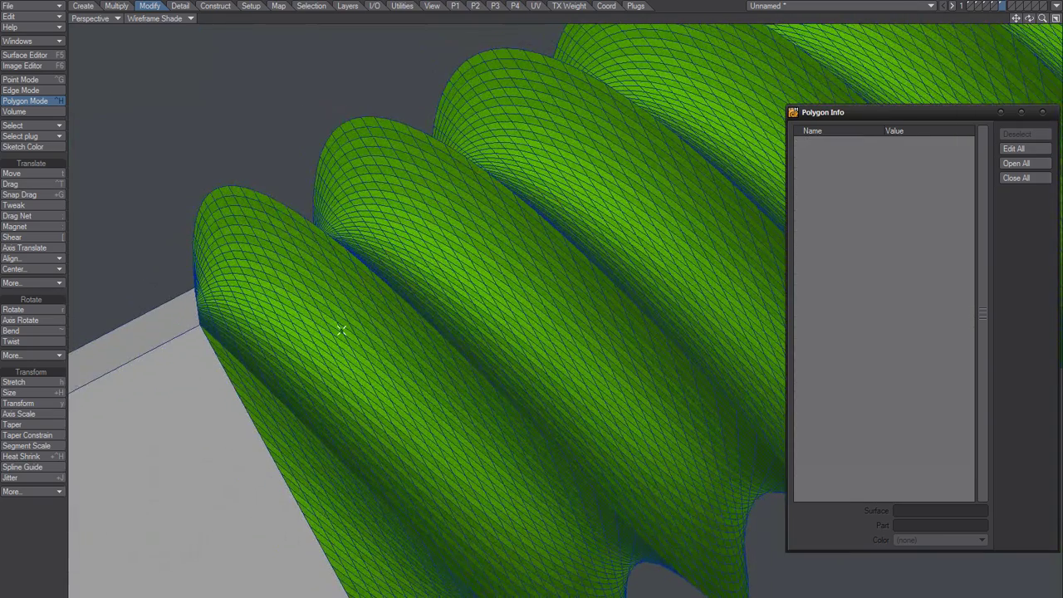
{"action": "key", "text": "q"}
{"action": "left_click", "coordinate": [621, 126]}
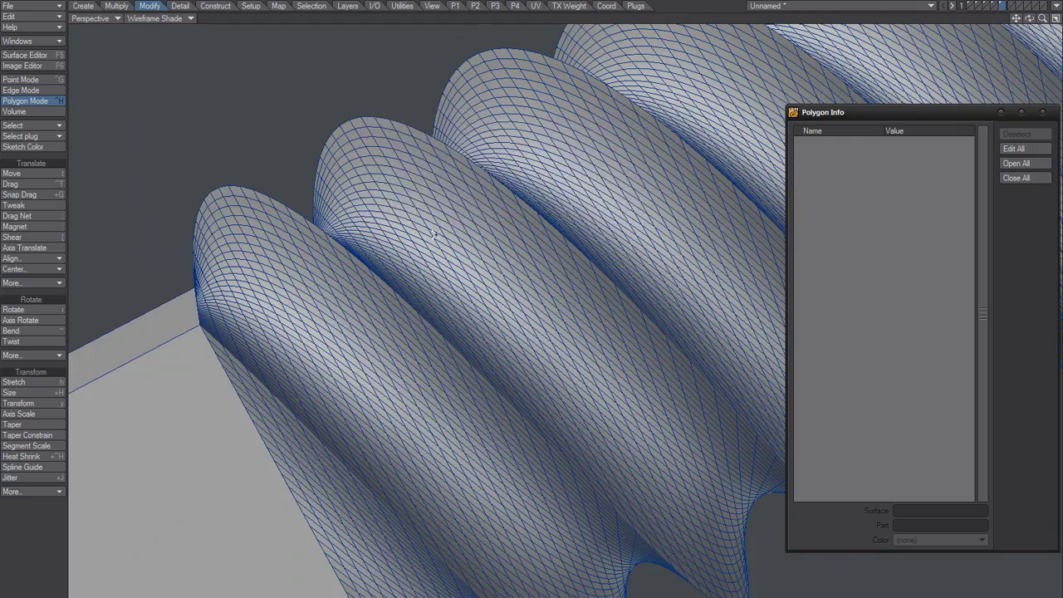
Try selecting the spiral edge loop along the thread in edge mode, and clear the edge selection again
{"action": "left_click_drag", "start_coordinate": [431, 269], "coordinate": [248, 205], "text": "alt+shift"}
{"action": "key", "text": "space"}
{"action": "key", "text": "space"}
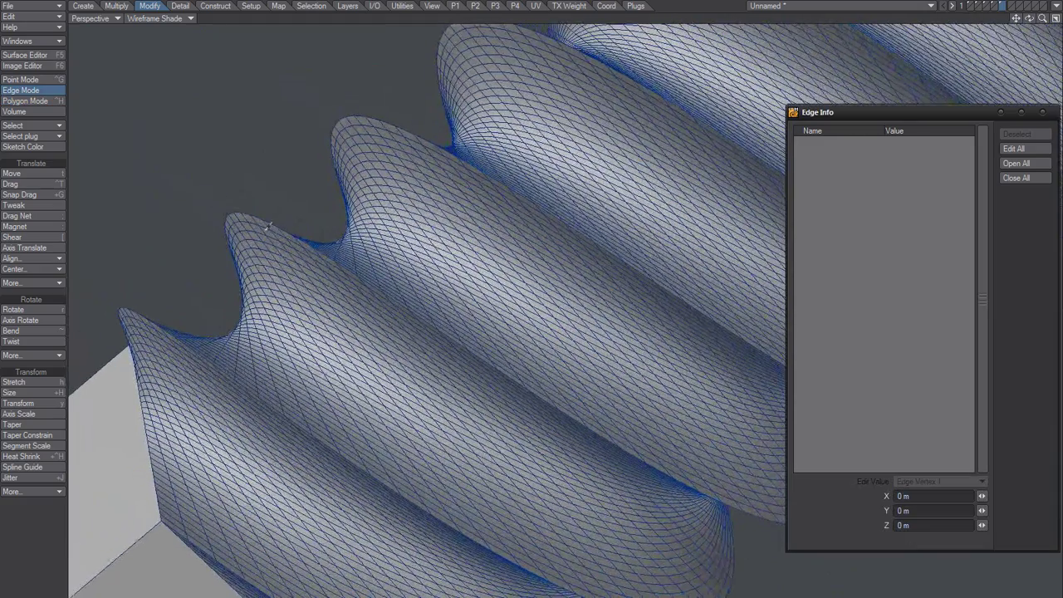
{"action": "left_click", "coordinate": [243, 203]}
{"action": "left_click_drag", "start_coordinate": [336, 271], "coordinate": [312, 281], "text": "alt+shift"}
{"action": "key", "text": "l"}
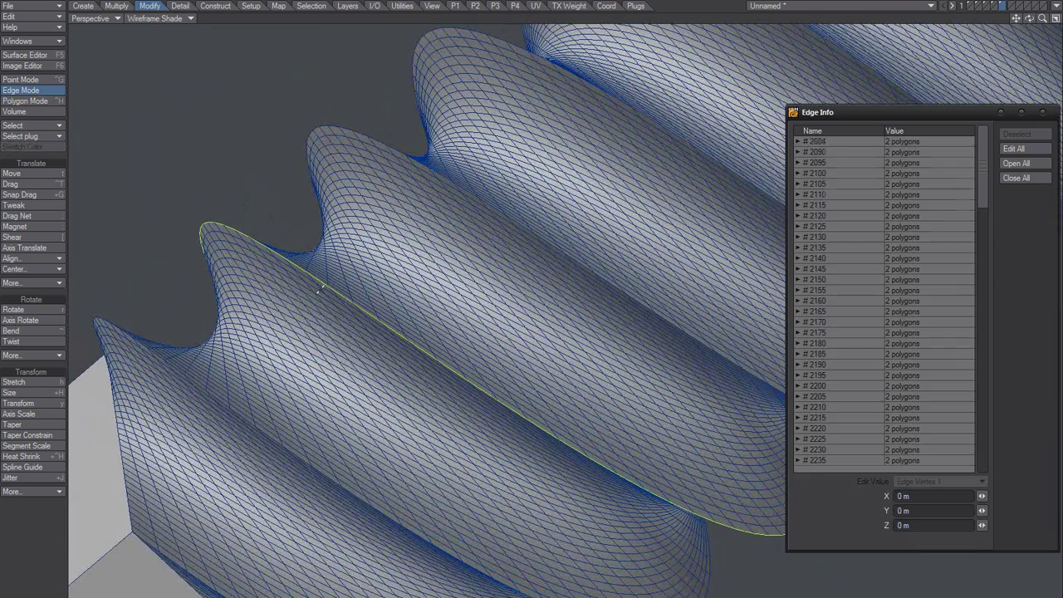
{"action": "left_click_drag", "start_coordinate": [363, 319], "coordinate": [363, 350], "text": "ctrl+alt"}
{"action": "key", "text": "l"}
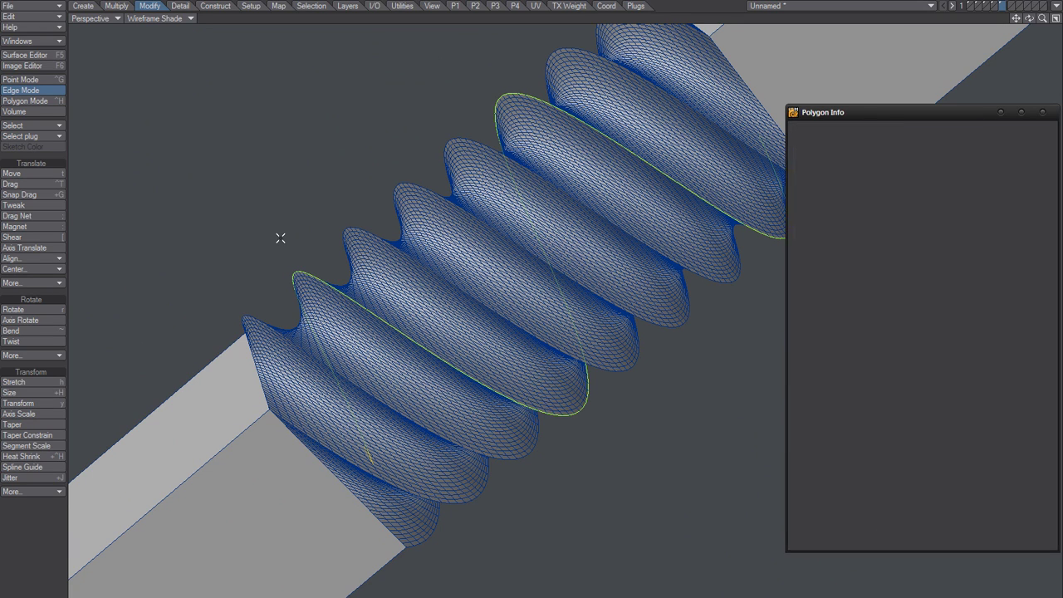
{"action": "left_click", "coordinate": [280, 238]}
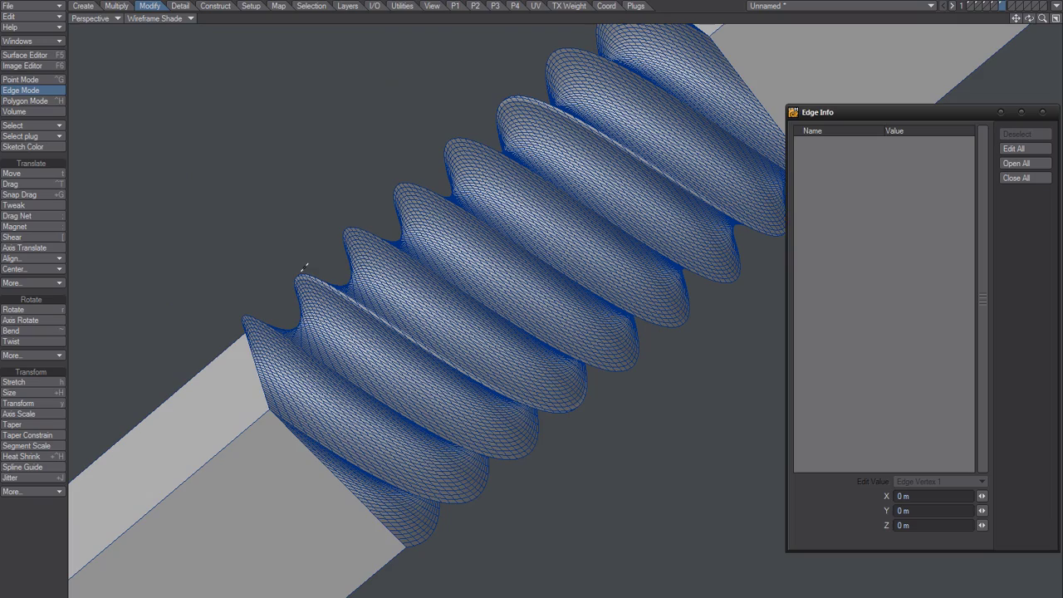
In polygon mode, select two adjacent polygons on the spiral crest nearest the bar's end and expand the selection twice
{"action": "left_click_drag", "start_coordinate": [308, 280], "coordinate": [446, 299], "text": "ctrl+alt"}
{"action": "scroll", "coordinate": [446, 299], "scroll_direction": "down", "scroll_amount": 5}
{"action": "key", "text": "ctrl+h"}
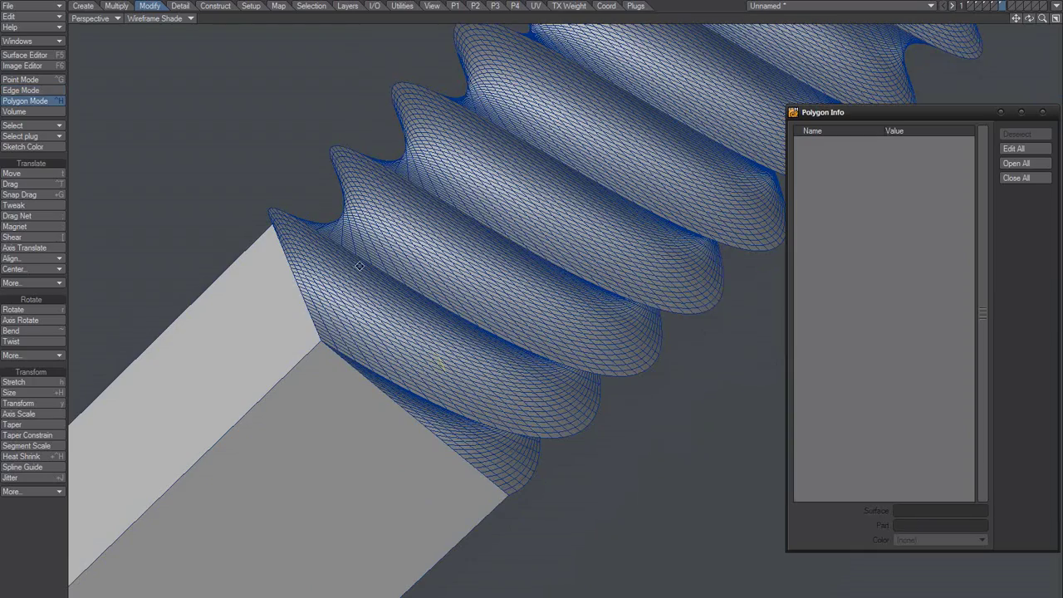
{"action": "left_click_drag", "start_coordinate": [359, 266], "coordinate": [339, 306], "text": "alt"}
{"action": "left_click_drag", "start_coordinate": [305, 363], "coordinate": [356, 397], "text": "alt"}
{"action": "key", "text": "space"}
{"action": "key", "text": "space"}
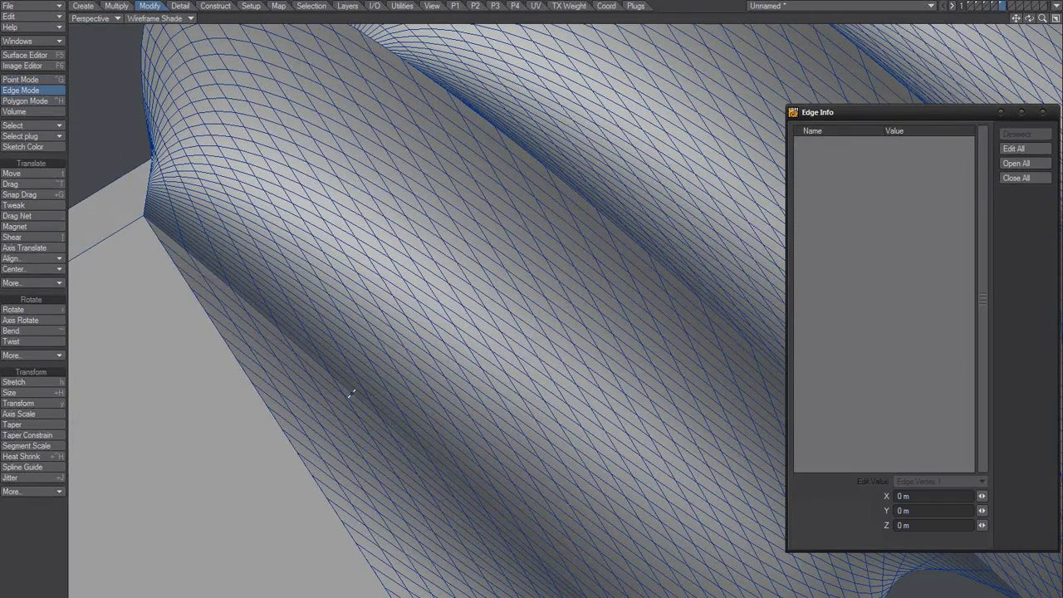
{"action": "left_click", "coordinate": [351, 392]}
{"action": "key", "text": "space"}
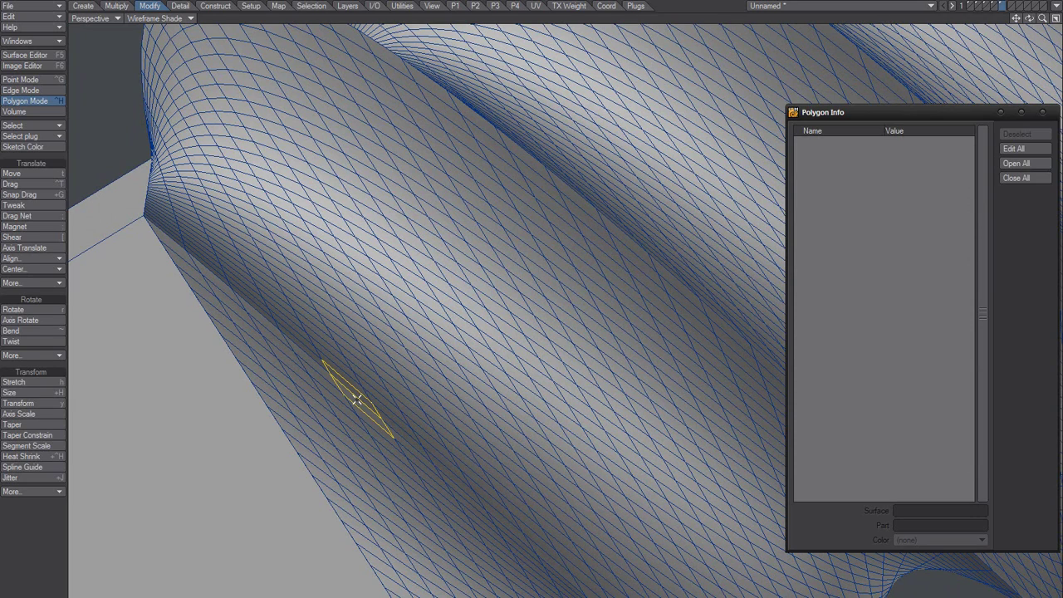
{"action": "left_click_drag", "start_coordinate": [366, 413], "coordinate": [375, 422]}
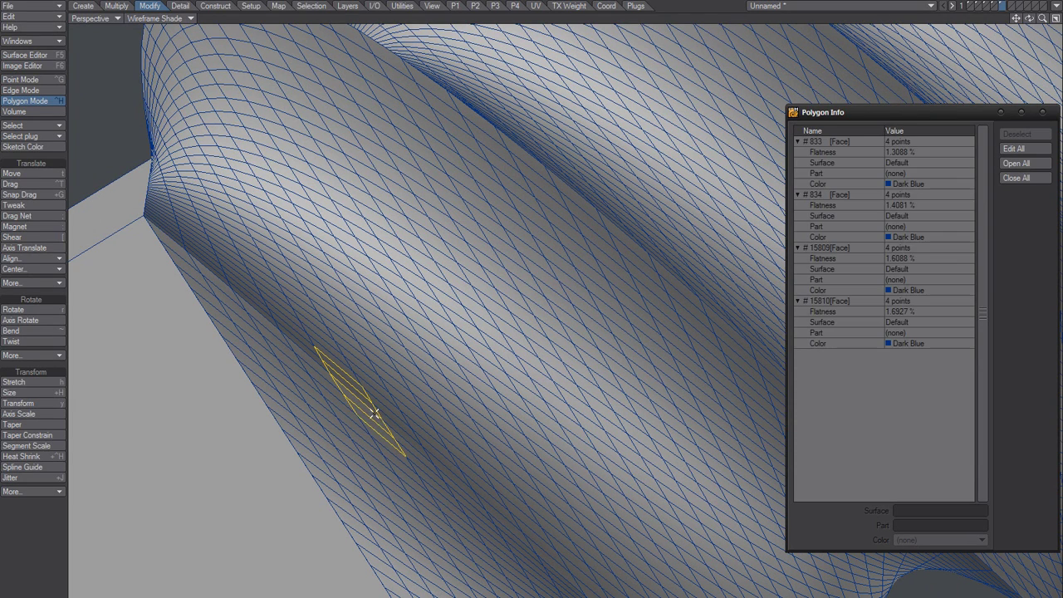
{"action": "key", "text": "slash"}
{"action": "left_click", "coordinate": [357, 399]}
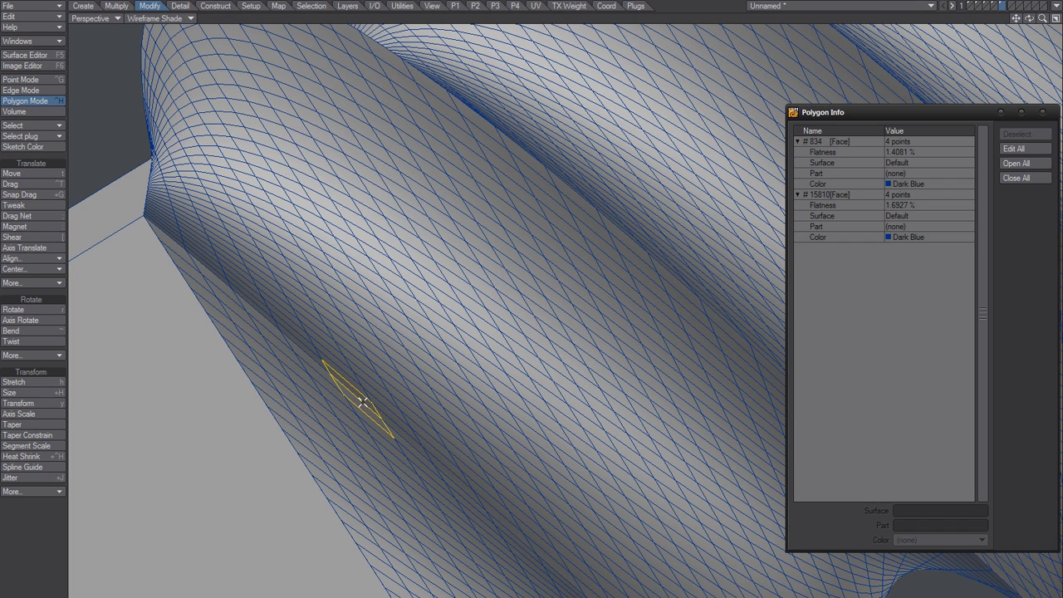
{"action": "key", "text": "shift+bracketright"}
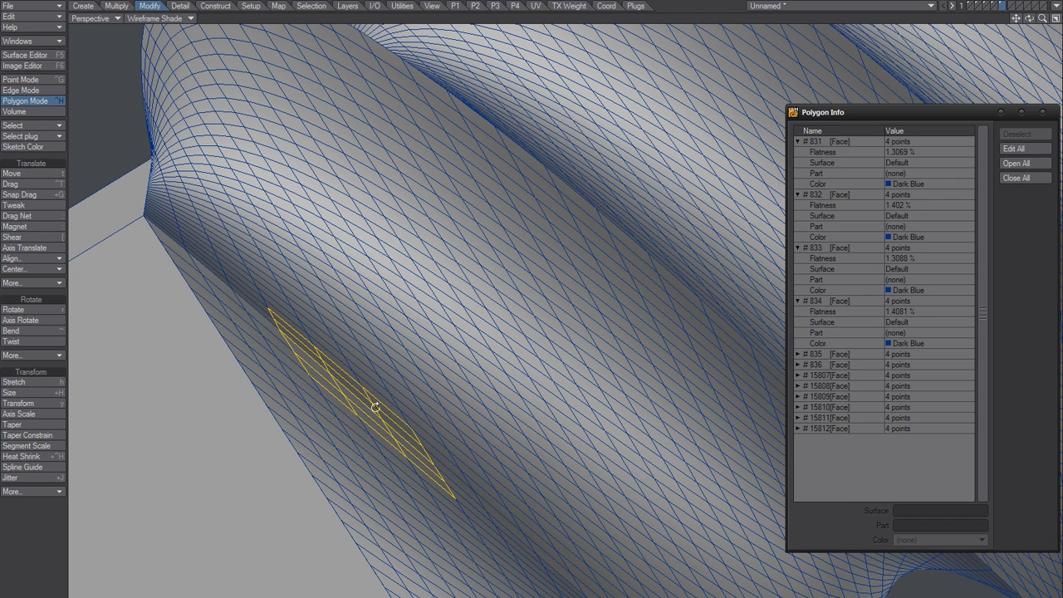
{"action": "key", "text": "braceright"}
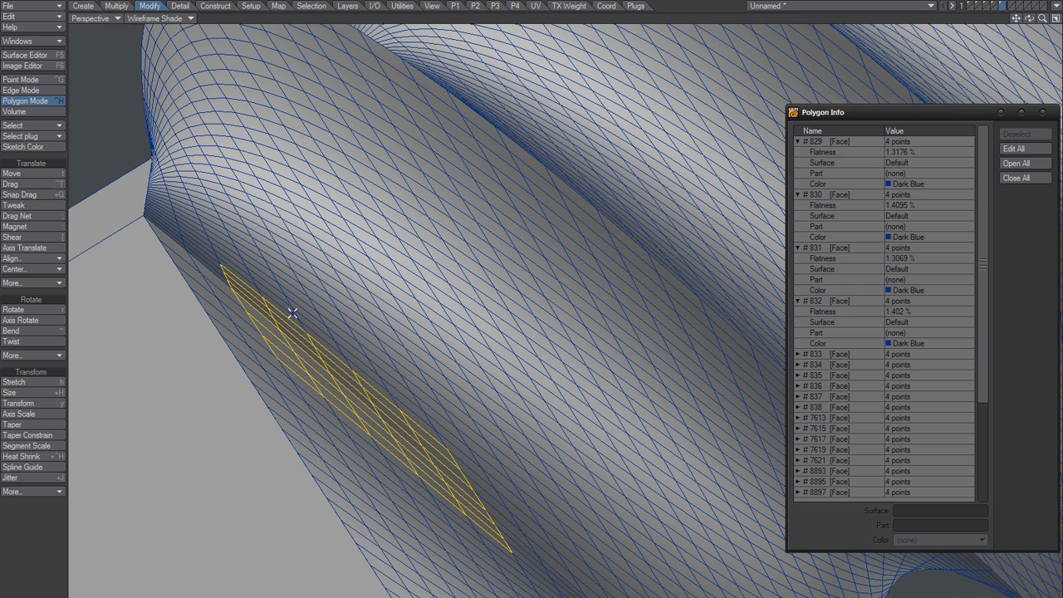
Reduce the selection to one row of six polygons across the first crest and merge their bands with Band Glue
{"action": "mouse_move", "coordinate": [293, 313]}
{"action": "left_mouse_down"}
{"action": "mouse_move", "coordinate": [349, 434]}
{"action": "mouse_move", "coordinate": [346, 368]}
{"action": "mouse_move", "coordinate": [403, 525]}
{"action": "mouse_move", "coordinate": [427, 520]}
{"action": "mouse_move", "coordinate": [446, 491]}
{"action": "mouse_move", "coordinate": [513, 530]}
{"action": "mouse_move", "coordinate": [532, 521]}
{"action": "left_mouse_up"}
{"action": "left_click_drag", "start_coordinate": [437, 438], "coordinate": [314, 405], "text": "alt"}
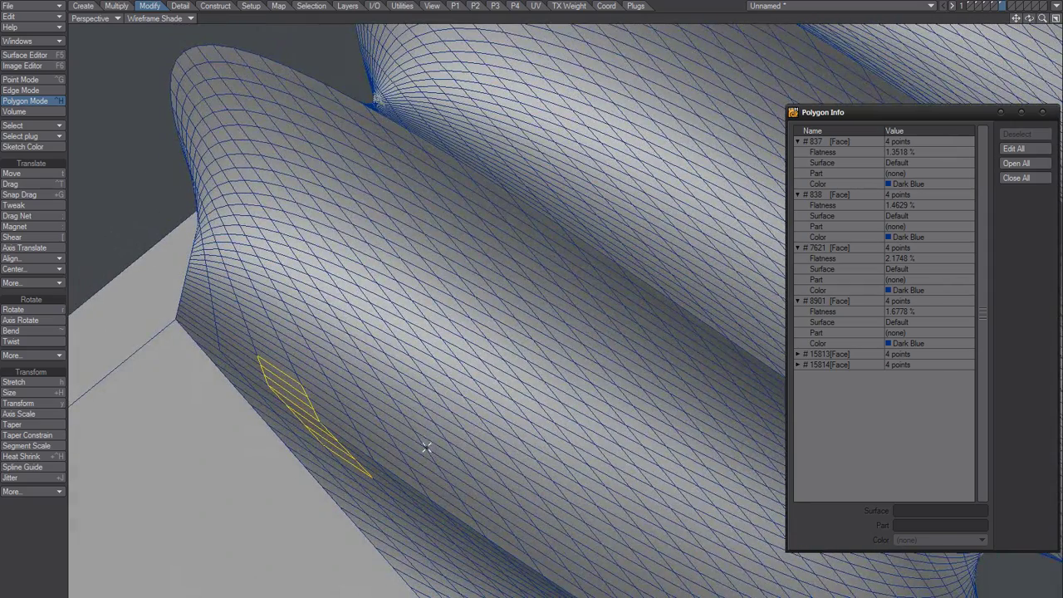
{"action": "left_click_drag", "start_coordinate": [465, 199], "coordinate": [416, 300], "text": "alt"}
{"action": "left_click_drag", "start_coordinate": [441, 388], "coordinate": [406, 328], "text": "alt"}
{"action": "key", "text": "shift+z"}
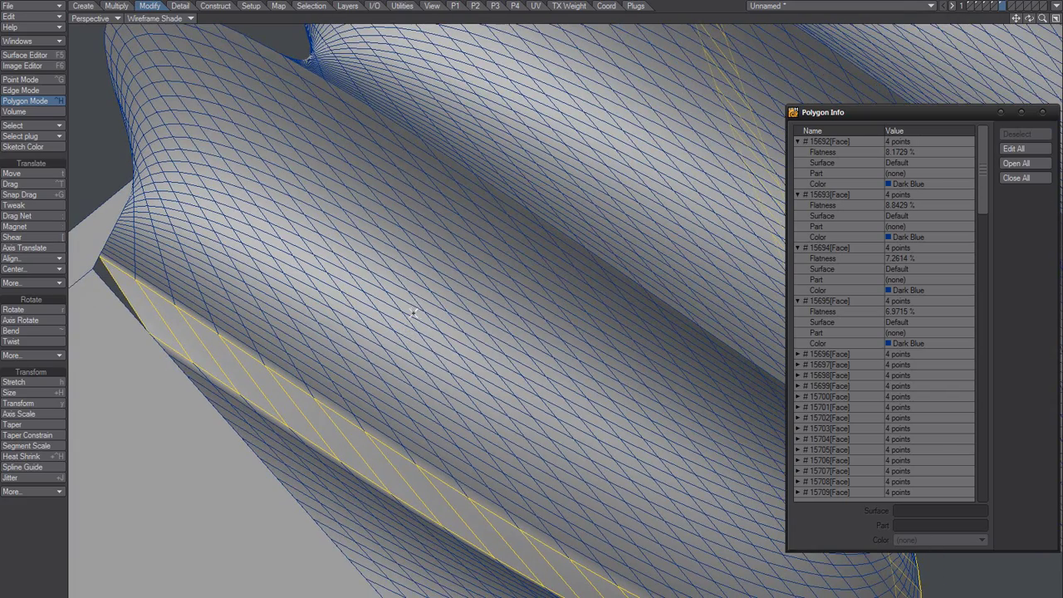
Clear the selection, select two adjacent polygons on the second spiral crest and expand the selection twice
{"action": "left_click_drag", "start_coordinate": [418, 279], "coordinate": [320, 410], "text": "alt"}
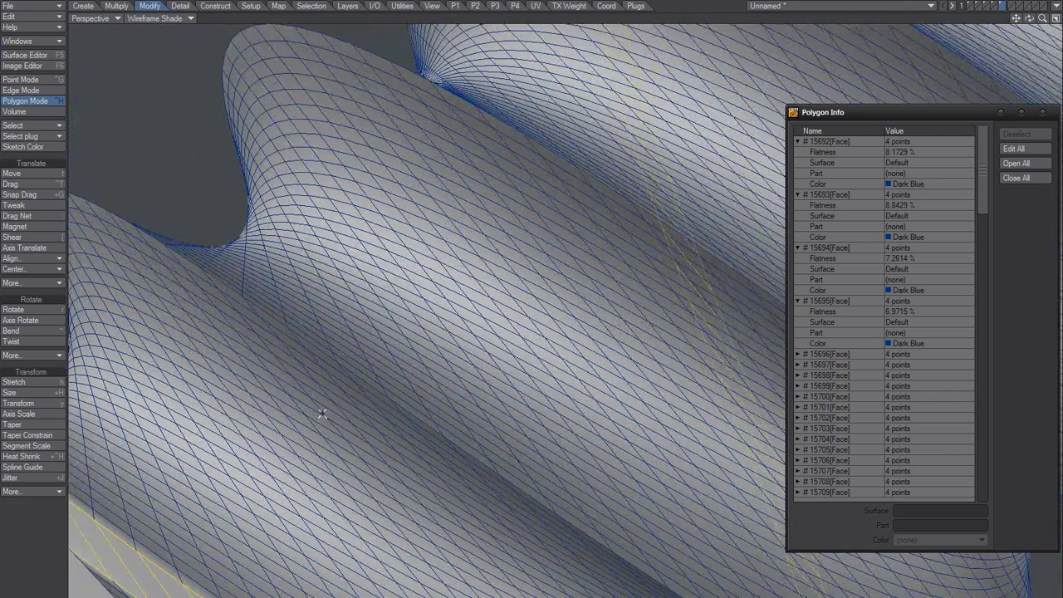
{"action": "key", "text": "/"}
{"action": "left_click_drag", "start_coordinate": [312, 355], "coordinate": [340, 374], "text": "alt"}
{"action": "left_click", "coordinate": [320, 373]}
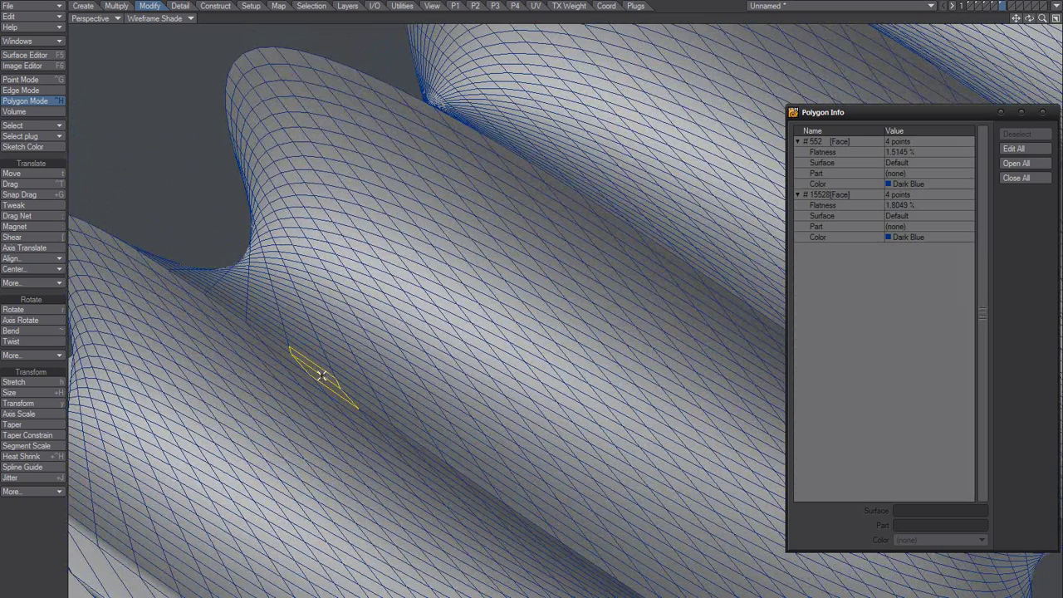
{"action": "key", "text": "shift+bracketright"}
{"action": "key", "text": "shift+bracketright"}
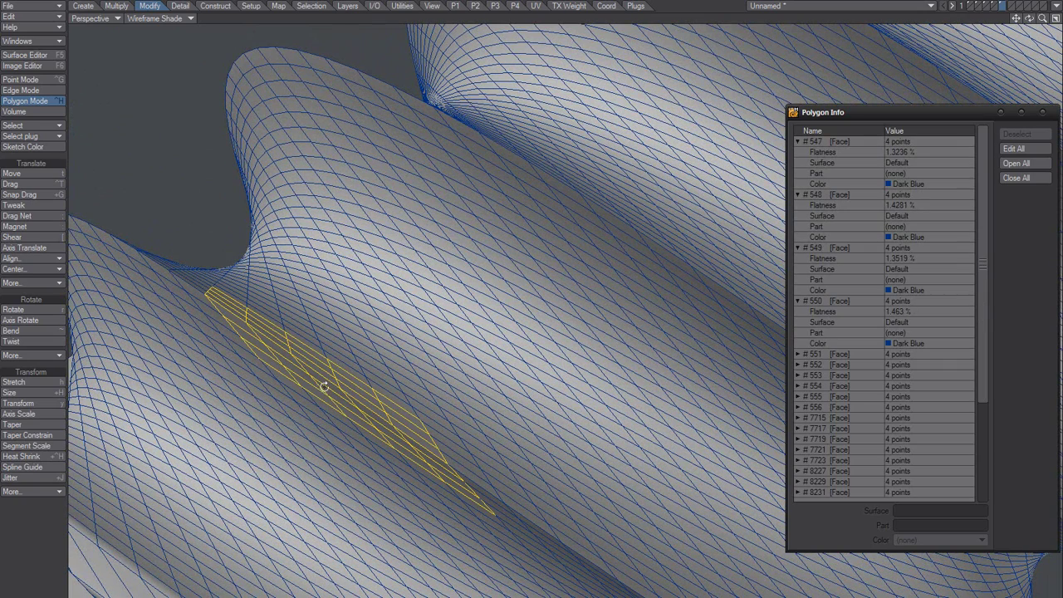
Deselect the surplus polygons on the second crest, keeping one row of six across it, and merge their bands
{"action": "left_click_drag", "start_coordinate": [266, 323], "coordinate": [318, 407]}
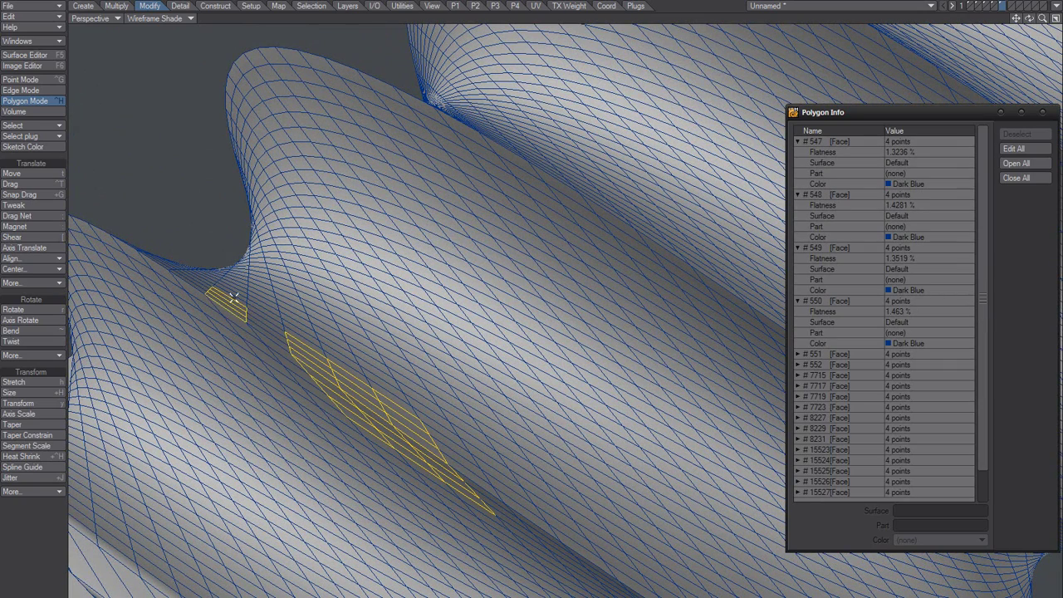
{"action": "left_click_drag", "start_coordinate": [234, 298], "coordinate": [236, 315]}
{"action": "mouse_move", "coordinate": [370, 365]}
{"action": "left_mouse_down"}
{"action": "mouse_move", "coordinate": [455, 473]}
{"action": "mouse_move", "coordinate": [434, 474]}
{"action": "left_mouse_up"}
{"action": "scroll", "coordinate": [445, 447], "scroll_direction": "up", "scroll_amount": 2}
{"action": "mouse_move", "coordinate": [433, 475]}
{"action": "left_mouse_down"}
{"action": "mouse_move", "coordinate": [387, 440]}
{"action": "mouse_move", "coordinate": [335, 351]}
{"action": "mouse_move", "coordinate": [446, 499]}
{"action": "mouse_move", "coordinate": [453, 486]}
{"action": "left_mouse_up"}
{"action": "mouse_move", "coordinate": [400, 391]}
{"action": "left_mouse_down", "text": "alt"}
{"action": "mouse_move", "coordinate": [406, 411]}
{"action": "mouse_move", "coordinate": [374, 441]}
{"action": "mouse_move", "coordinate": [407, 405]}
{"action": "left_mouse_up", "text": "alt"}
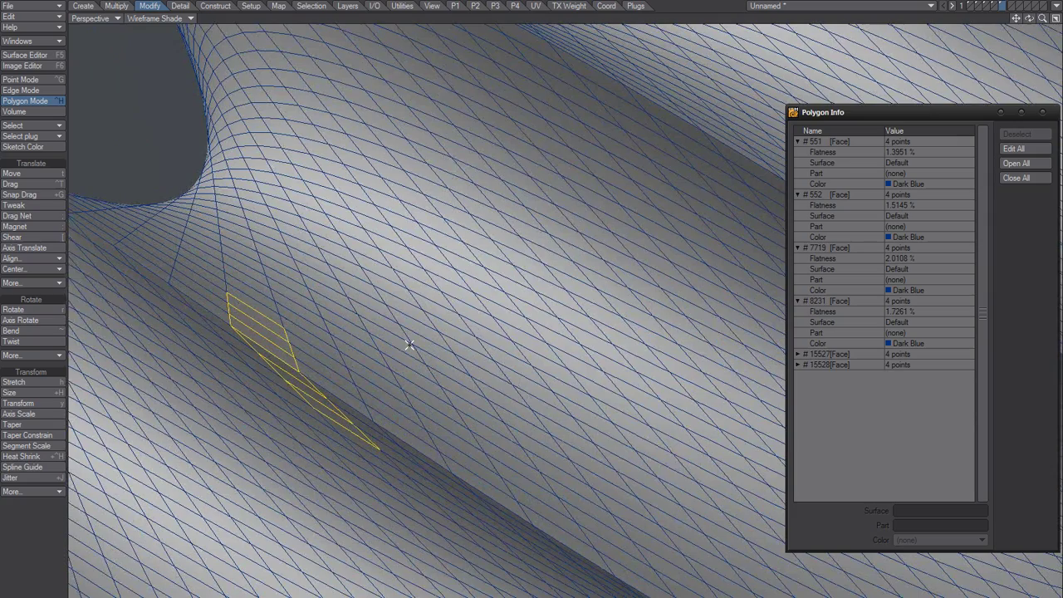
{"action": "key", "text": "shift+z"}
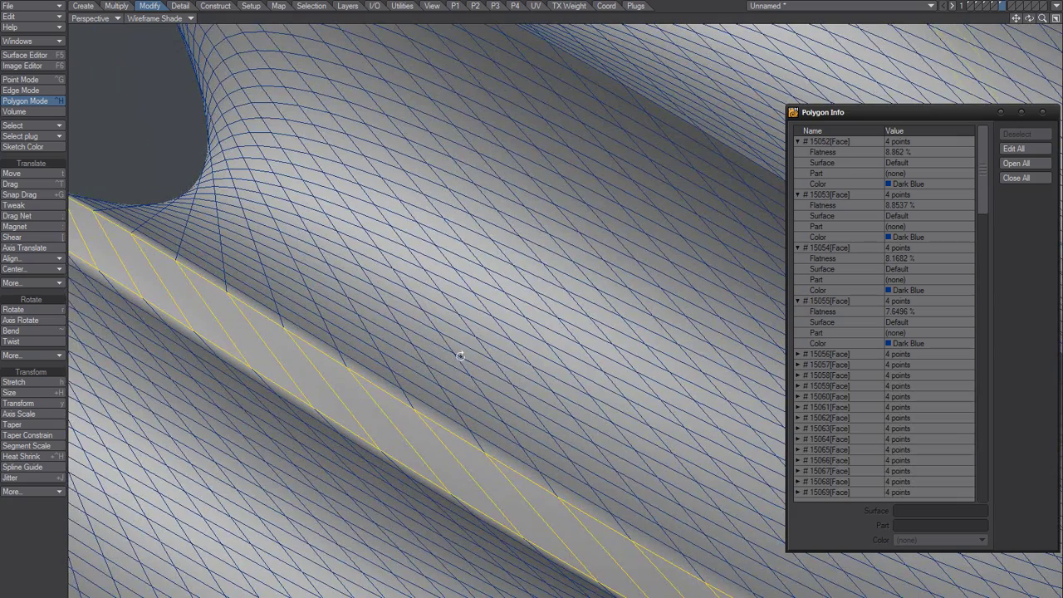
Clear the selection, select two adjacent polygons on the third spiral crest and expand the selection around them
{"action": "left_click_drag", "start_coordinate": [460, 355], "coordinate": [353, 531], "text": "alt"}
{"action": "left_click_drag", "start_coordinate": [415, 396], "coordinate": [390, 427], "text": "alt"}
{"action": "key", "text": "/"}
{"action": "left_click", "coordinate": [387, 432]}
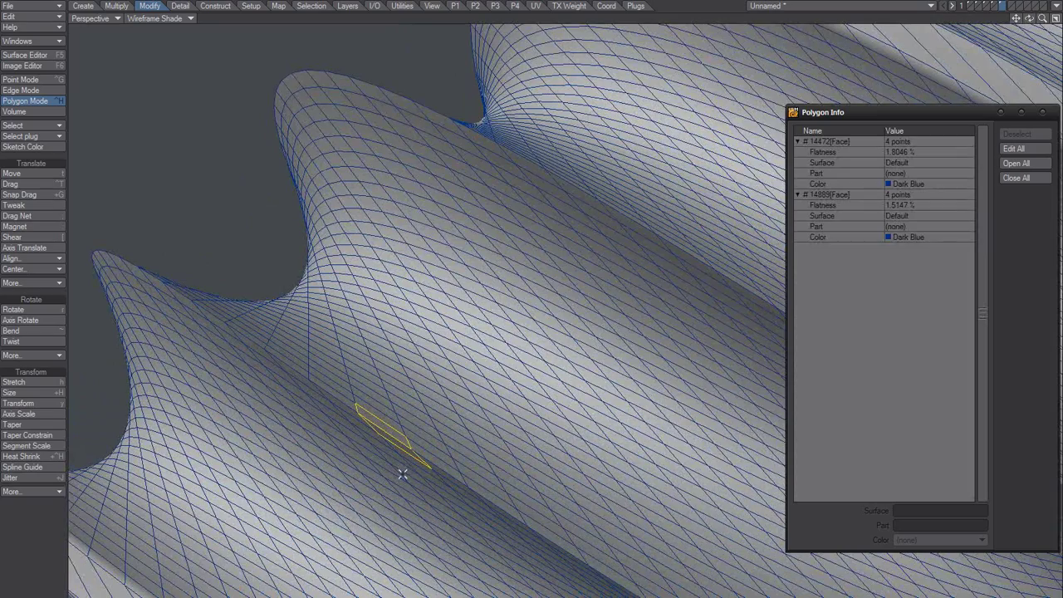
{"action": "key", "text": "l"}
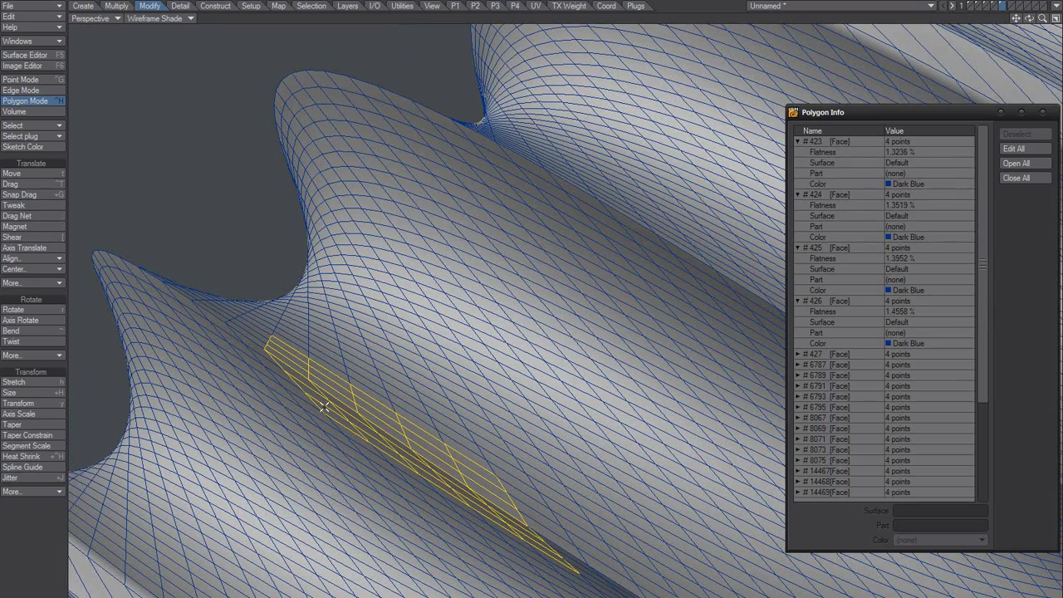
Trim the third crest's selection to a single row across it and glue those bands into one wide strip
{"action": "mouse_move", "coordinate": [349, 386]}
{"action": "left_mouse_down"}
{"action": "mouse_move", "coordinate": [451, 493]}
{"action": "mouse_move", "coordinate": [460, 432]}
{"action": "left_mouse_up"}
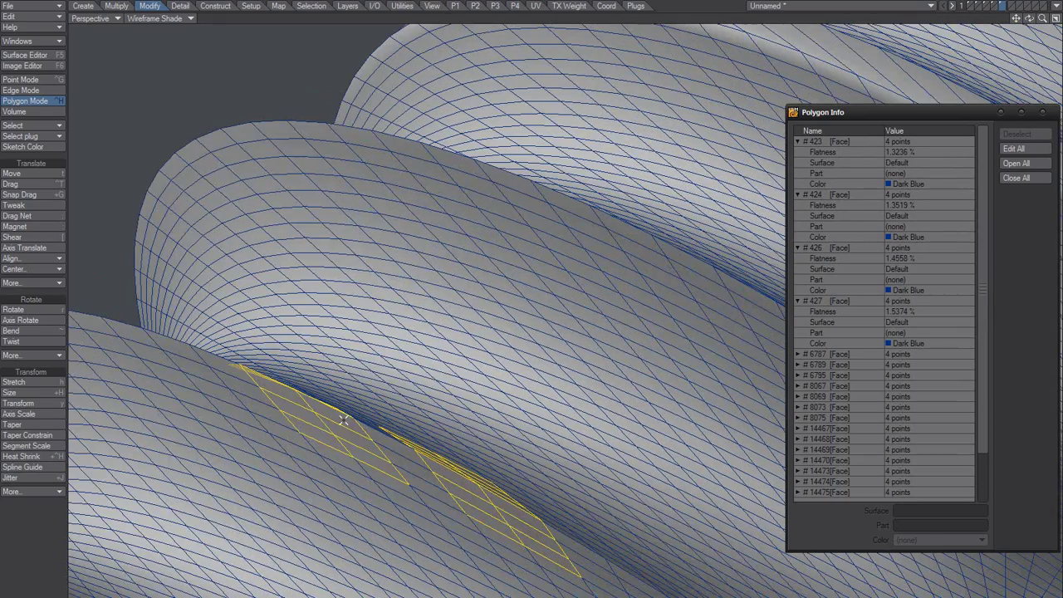
{"action": "mouse_move", "coordinate": [344, 420]}
{"action": "left_mouse_down"}
{"action": "mouse_move", "coordinate": [393, 493]}
{"action": "mouse_move", "coordinate": [391, 545]}
{"action": "left_mouse_up"}
{"action": "mouse_move", "coordinate": [335, 421]}
{"action": "left_mouse_down"}
{"action": "mouse_move", "coordinate": [344, 415]}
{"action": "mouse_move", "coordinate": [546, 516]}
{"action": "mouse_move", "coordinate": [589, 554]}
{"action": "mouse_move", "coordinate": [611, 552]}
{"action": "left_mouse_up"}
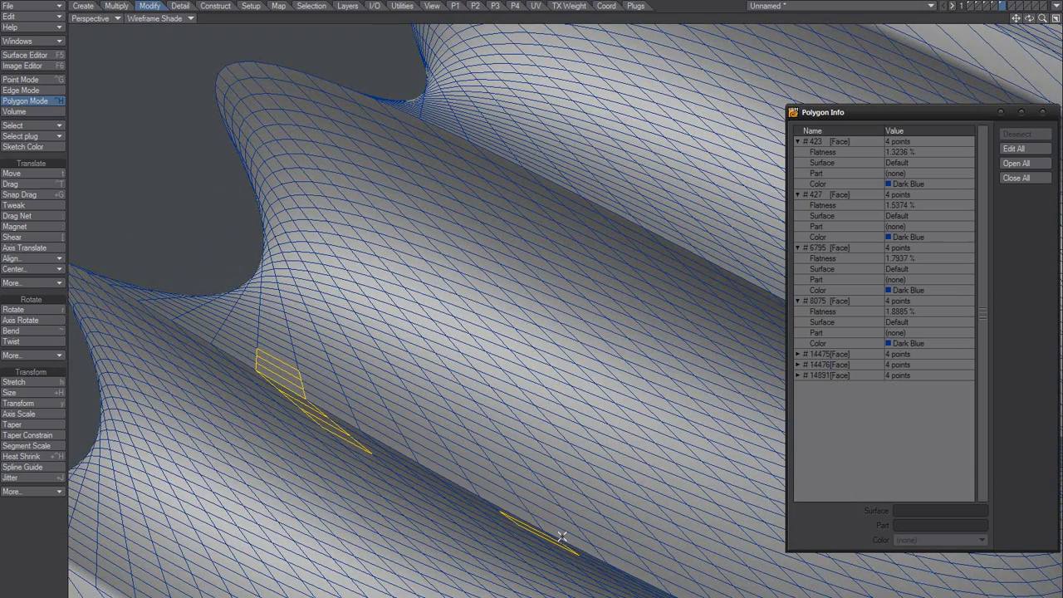
{"action": "left_click", "coordinate": [563, 537]}
{"action": "key", "text": "l"}
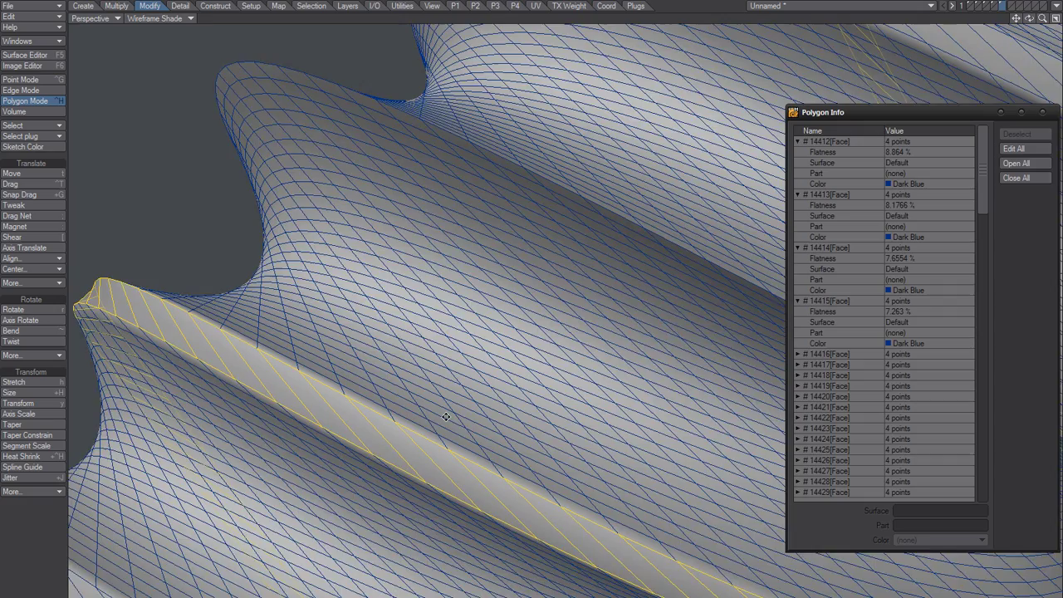
Clear the selection and select an expanded patch of polygons on the fourth spiral crest
{"action": "left_click_drag", "start_coordinate": [446, 417], "coordinate": [394, 475], "text": "alt+shift"}
{"action": "key", "text": "slash"}
{"action": "left_click_drag", "start_coordinate": [434, 363], "coordinate": [322, 367], "text": "alt"}
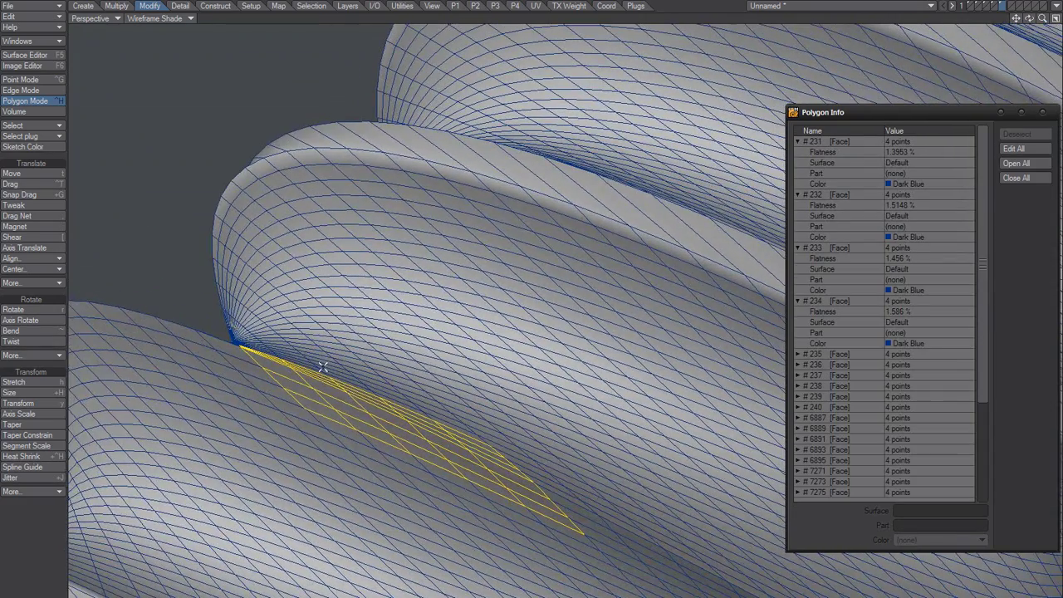
Reduce the fourth crest's patch to one row of six polygons, merge their bands and clear the selection
{"action": "left_click_drag", "start_coordinate": [478, 447], "coordinate": [544, 508]}
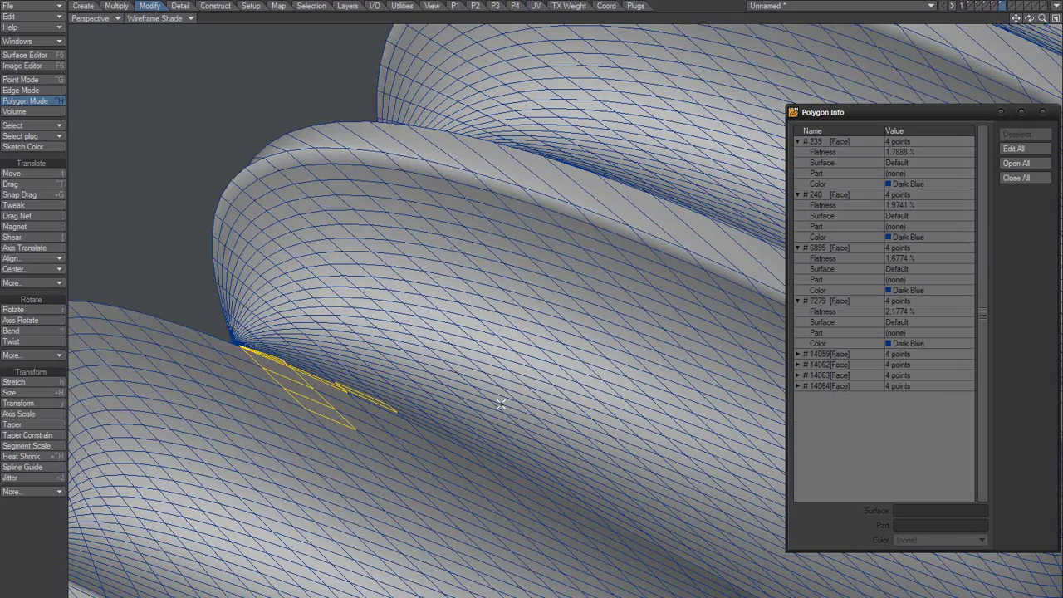
{"action": "left_click_drag", "start_coordinate": [501, 403], "coordinate": [580, 462], "text": "alt"}
{"action": "mouse_move", "coordinate": [317, 385]}
{"action": "left_mouse_down"}
{"action": "mouse_move", "coordinate": [339, 392]}
{"action": "mouse_move", "coordinate": [446, 487]}
{"action": "mouse_move", "coordinate": [411, 485]}
{"action": "left_mouse_up"}
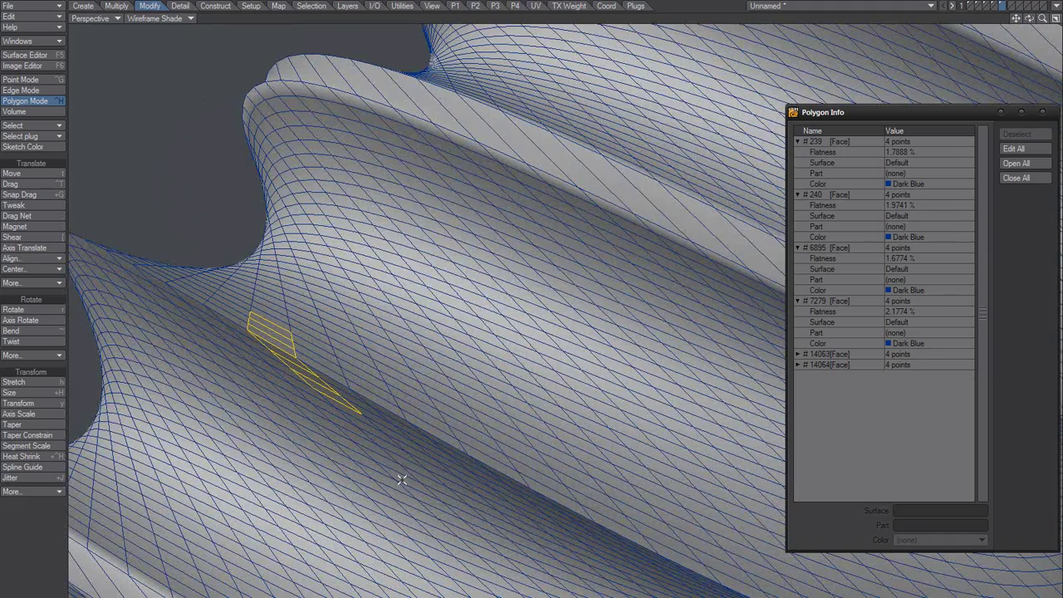
{"action": "key", "text": "ctrl+z"}
{"action": "key", "text": "slash"}
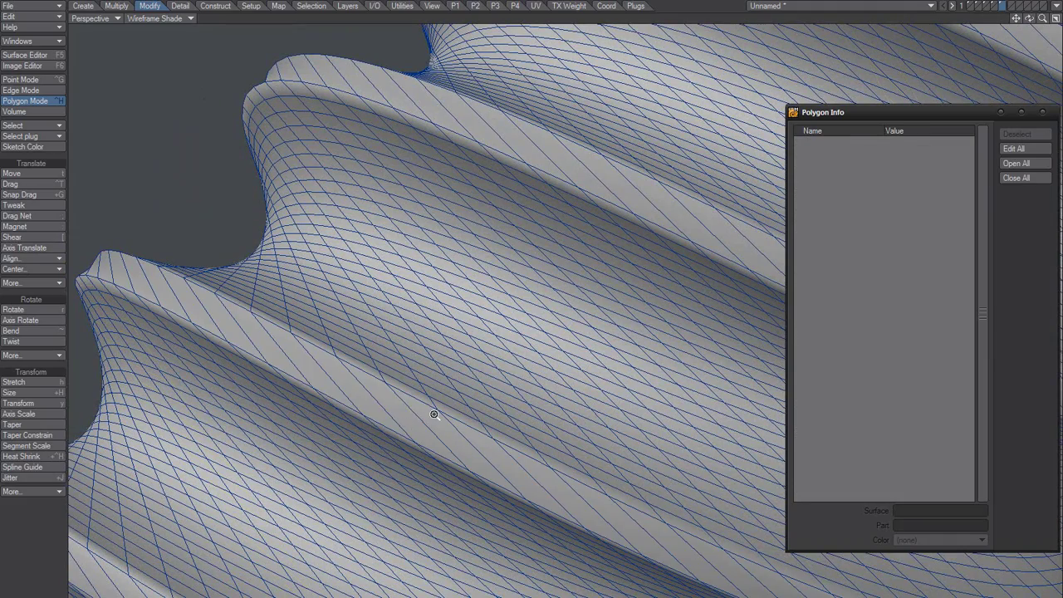
Examine the flattened spiral strip on the thread crest and how its polygon edges slant across it
{"action": "mouse_move", "coordinate": [435, 414]}
{"action": "left_mouse_down", "text": "ctrl+alt"}
{"action": "mouse_move", "coordinate": [377, 464]}
{"action": "mouse_move", "coordinate": [429, 397]}
{"action": "left_mouse_up", "text": "ctrl+alt"}
{"action": "left_click_drag", "start_coordinate": [310, 510], "coordinate": [368, 467], "text": "alt"}
{"action": "left_click_drag", "start_coordinate": [340, 373], "coordinate": [381, 489], "text": "alt+shift"}
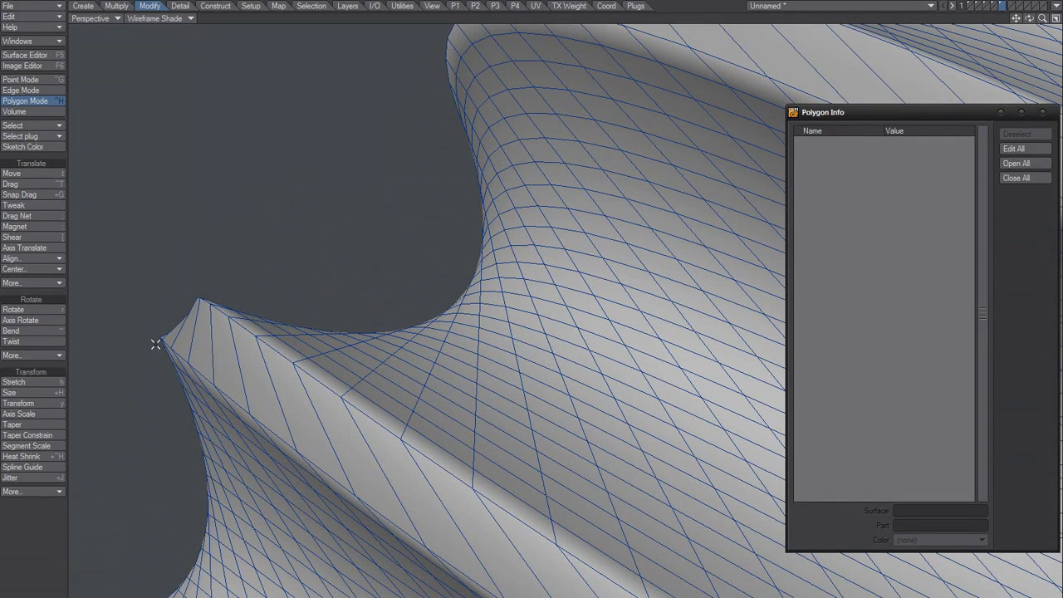
{"action": "mouse_move", "coordinate": [155, 343]}
{"action": "right_mouse_down"}
{"action": "mouse_move", "coordinate": [244, 256]}
{"action": "mouse_move", "coordinate": [124, 382]}
{"action": "mouse_move", "coordinate": [202, 233]}
{"action": "mouse_move", "coordinate": [177, 408]}
{"action": "mouse_move", "coordinate": [191, 370]}
{"action": "right_mouse_up"}
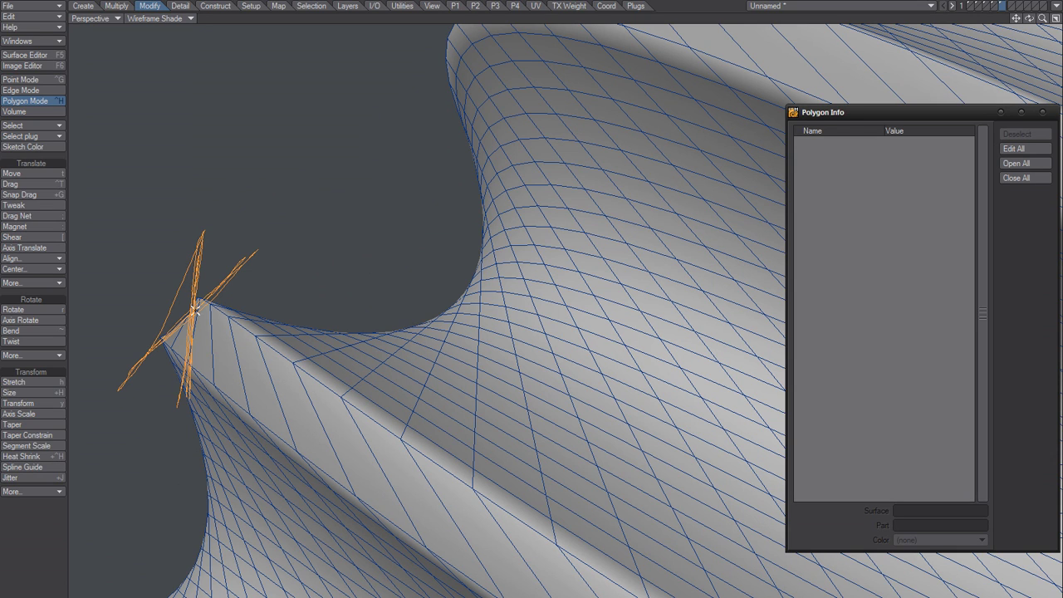
{"action": "mouse_move", "coordinate": [198, 287]}
{"action": "right_mouse_down"}
{"action": "mouse_move", "coordinate": [215, 260]}
{"action": "mouse_move", "coordinate": [247, 427]}
{"action": "right_mouse_up"}
{"action": "mouse_move", "coordinate": [256, 291]}
{"action": "left_mouse_down"}
{"action": "mouse_move", "coordinate": [321, 409]}
{"action": "mouse_move", "coordinate": [222, 289]}
{"action": "mouse_move", "coordinate": [143, 358]}
{"action": "mouse_move", "coordinate": [208, 301]}
{"action": "mouse_move", "coordinate": [151, 345]}
{"action": "left_mouse_up"}
{"action": "right_click_drag", "start_coordinate": [150, 345], "coordinate": [286, 238]}
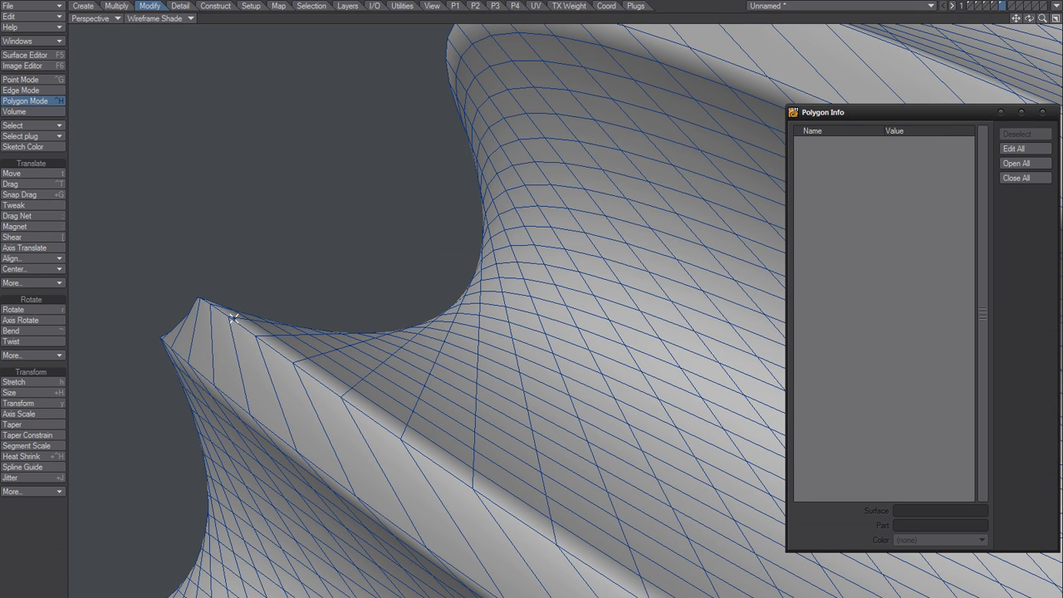
{"action": "left_click_drag", "start_coordinate": [236, 311], "coordinate": [170, 412]}
{"action": "right_click_drag", "start_coordinate": [267, 326], "coordinate": [212, 432]}
{"action": "right_click_drag", "start_coordinate": [313, 358], "coordinate": [254, 456]}
{"action": "right_click_drag", "start_coordinate": [238, 300], "coordinate": [164, 416]}
{"action": "right_click_drag", "start_coordinate": [277, 308], "coordinate": [197, 439]}
{"action": "right_click_drag", "start_coordinate": [310, 342], "coordinate": [221, 487]}
{"action": "right_click_drag", "start_coordinate": [351, 363], "coordinate": [268, 519]}
{"action": "right_click_drag", "start_coordinate": [366, 399], "coordinate": [295, 513]}
{"action": "left_click_drag", "start_coordinate": [399, 454], "coordinate": [373, 349], "text": "alt"}
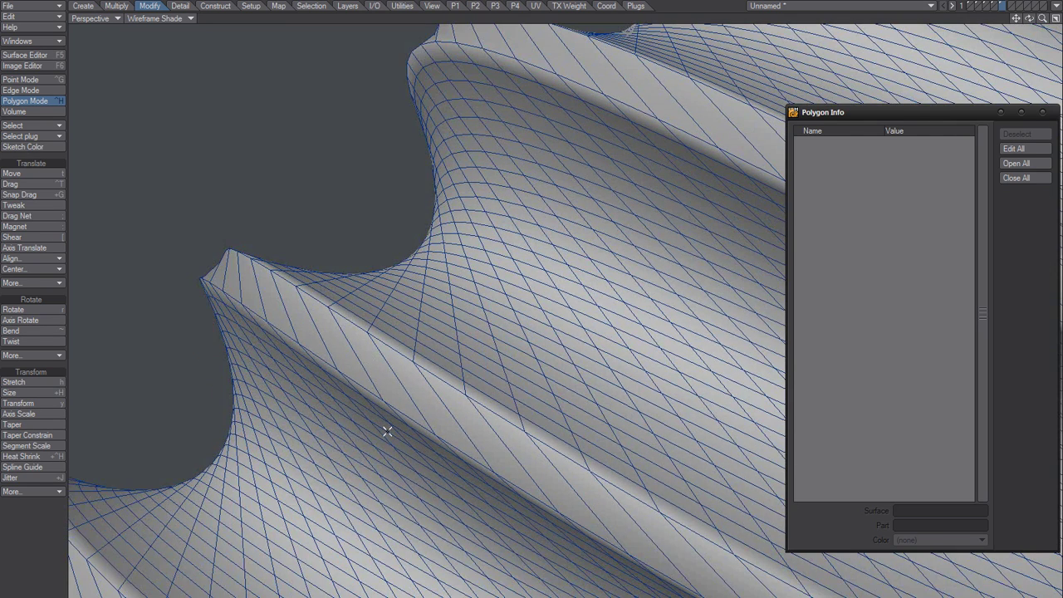
{"action": "left_click_drag", "start_coordinate": [441, 461], "coordinate": [403, 430], "text": "alt"}
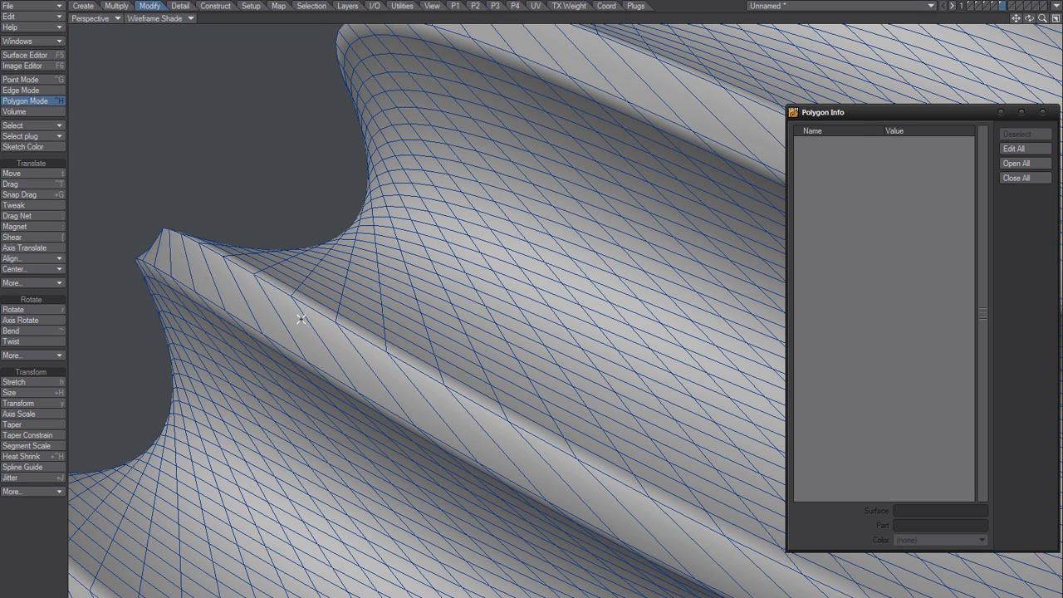
Select two adjacent polygons on the flattened crest strip, extend the selection along the whole strip and triangulate it
{"action": "mouse_move", "coordinate": [298, 336]}
{"action": "left_mouse_down"}
{"action": "mouse_move", "coordinate": [353, 359]}
{"action": "mouse_move", "coordinate": [346, 365]}
{"action": "left_mouse_up"}
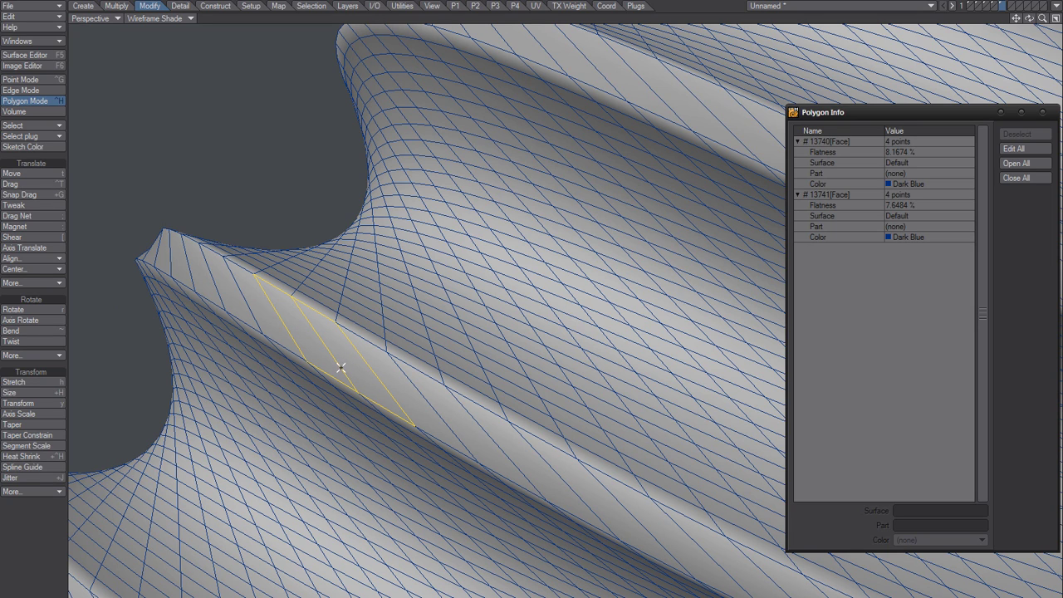
{"action": "key", "text": "l"}
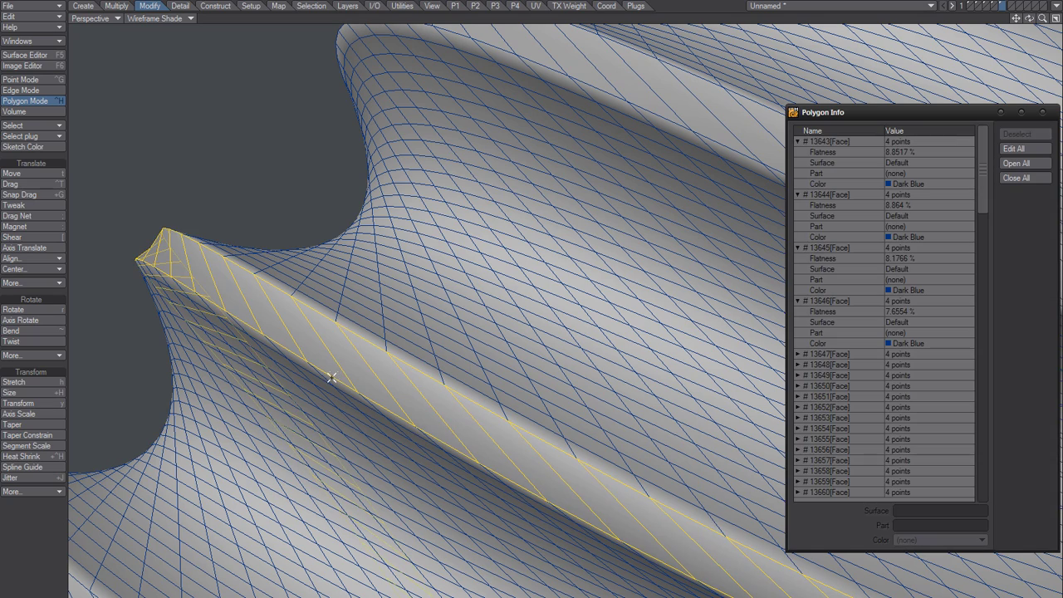
{"action": "key", "text": "t"}
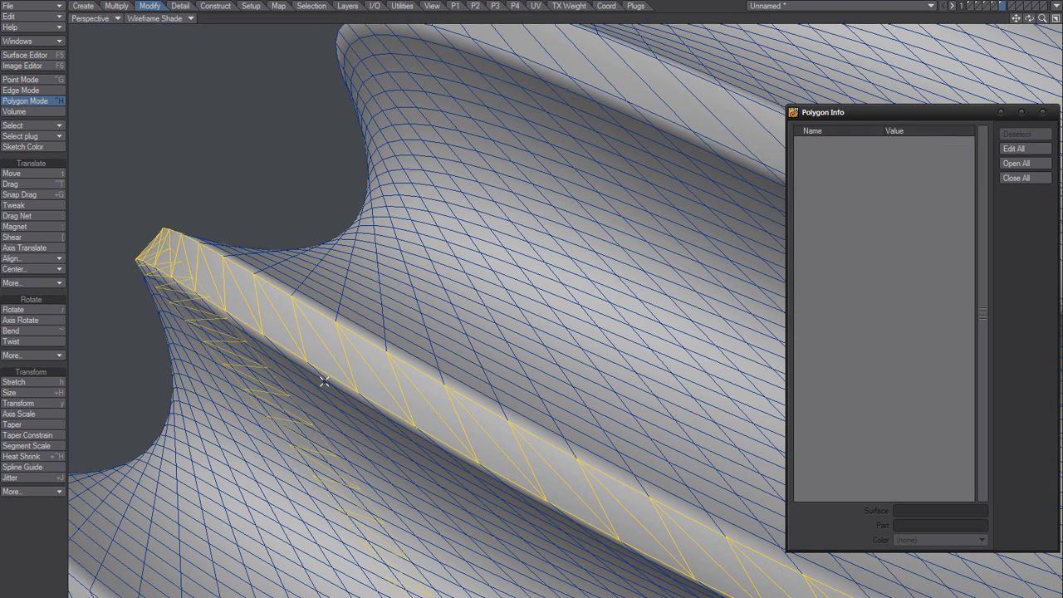
Merge the crest strip's triangles back into quads with Merge Triangles
{"action": "left_click_drag", "start_coordinate": [350, 333], "coordinate": [439, 457], "text": "alt"}
{"action": "key", "text": "slash"}
{"action": "left_click", "coordinate": [431, 415]}
{"action": "key", "text": "shift+t"}
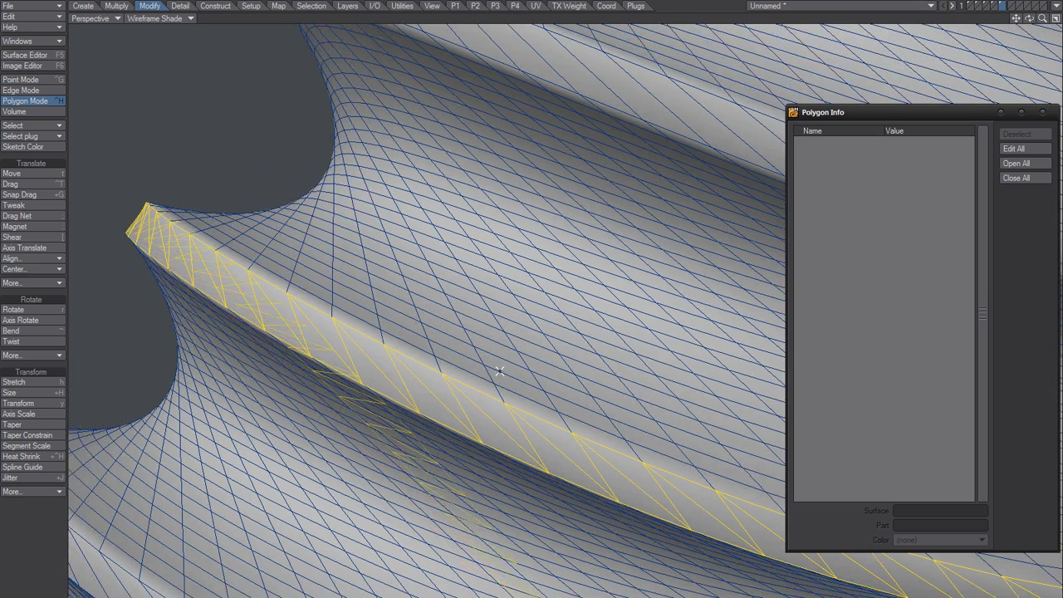
{"action": "left_click", "coordinate": [216, 7]}
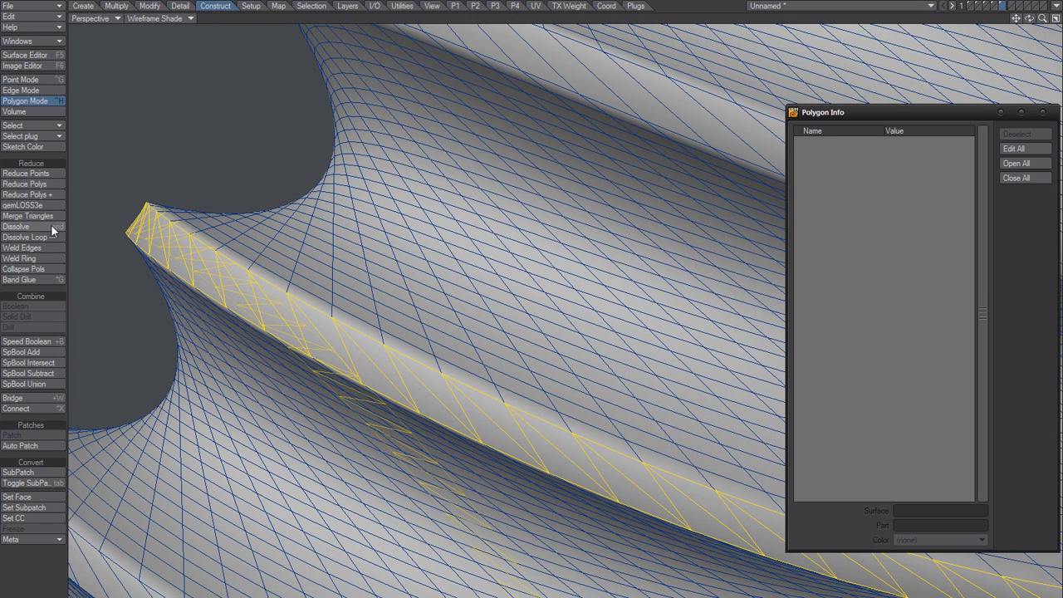
{"action": "left_click", "coordinate": [48, 216]}
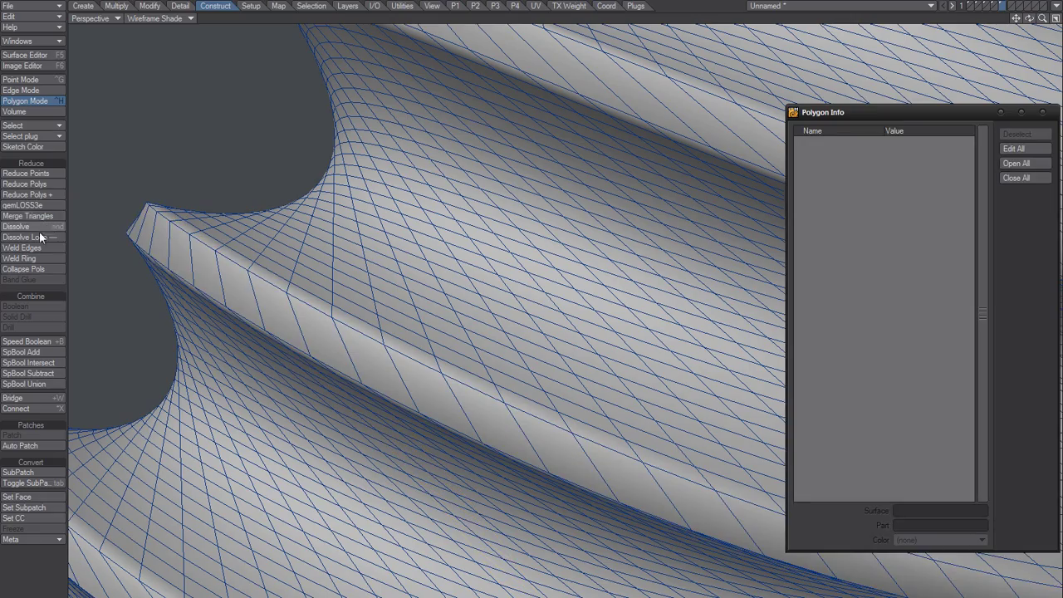
Select the whole second flattened crest strip, triangulate it and merge its triangles back into quads
{"action": "left_click_drag", "start_coordinate": [373, 399], "coordinate": [369, 462], "text": "ctrl+alt"}
{"action": "left_click", "coordinate": [387, 443]}
{"action": "key", "text": "l"}
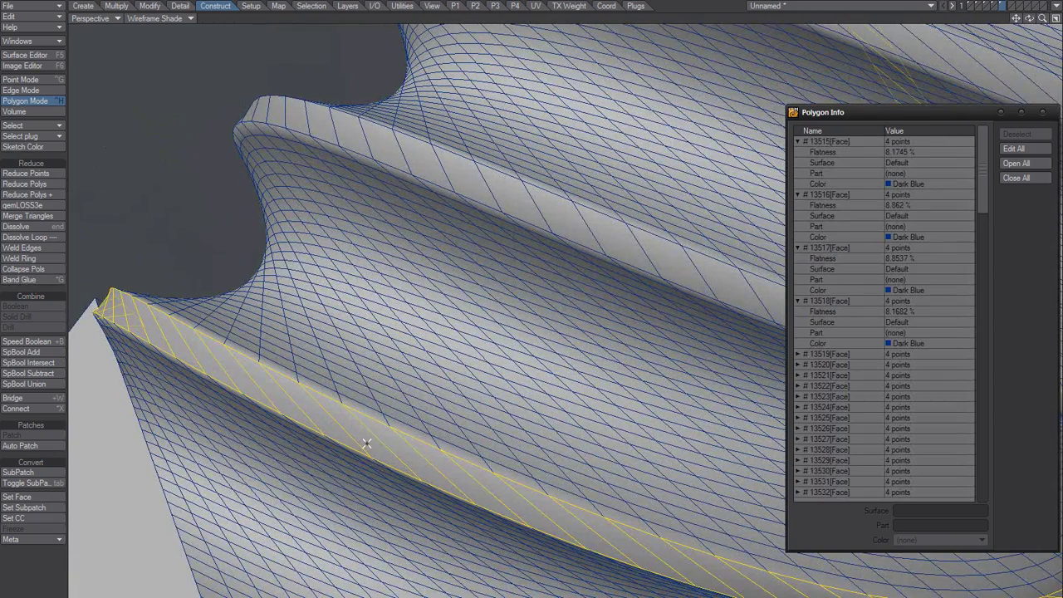
{"action": "key", "text": "shift+t"}
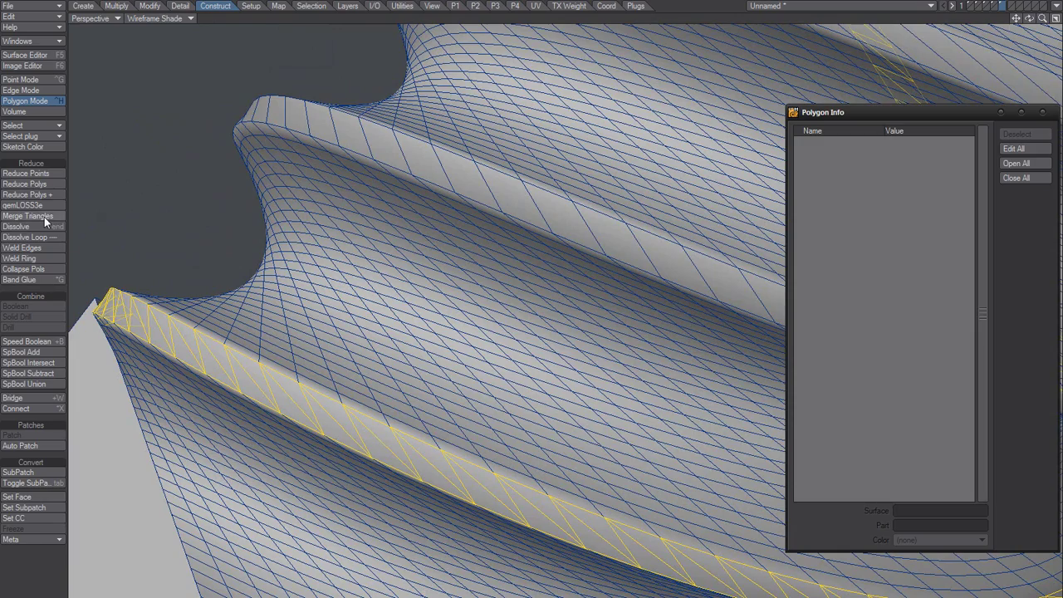
{"action": "left_click", "coordinate": [49, 215]}
Select the third crest strip along its full length, triangulate it and recombine the triangles with Merge Triangles
{"action": "left_click_drag", "start_coordinate": [354, 346], "coordinate": [265, 441], "text": "alt"}
{"action": "left_click_drag", "start_coordinate": [303, 290], "coordinate": [339, 326]}
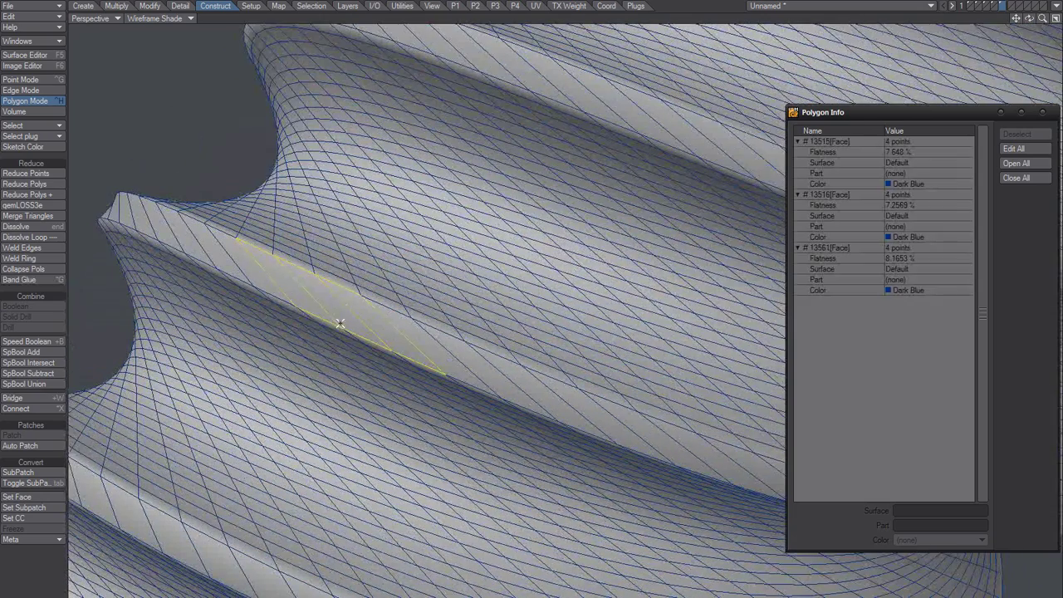
{"action": "key", "text": "l"}
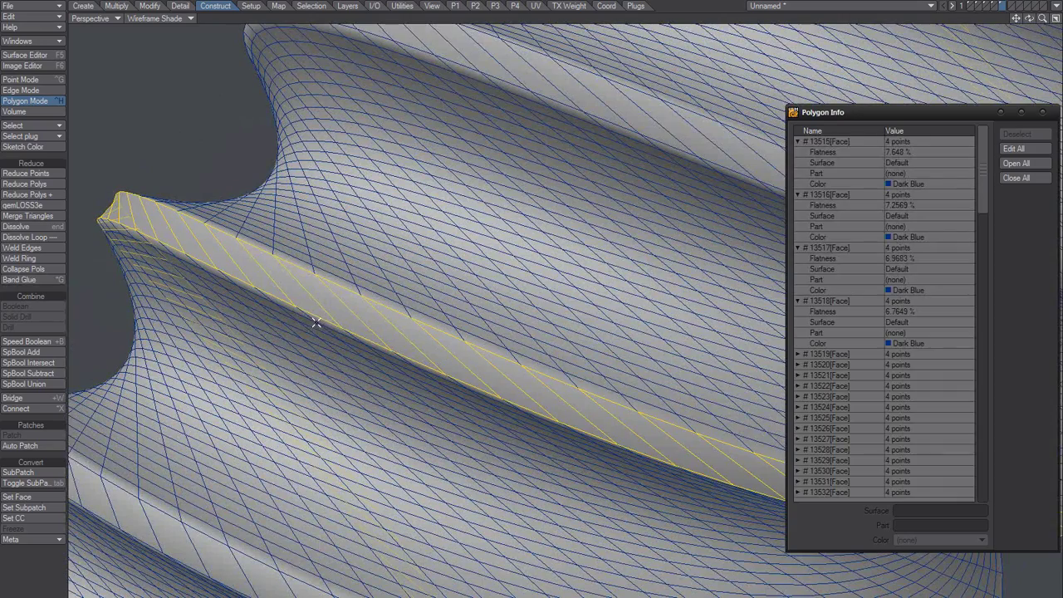
{"action": "key", "text": "shift+t"}
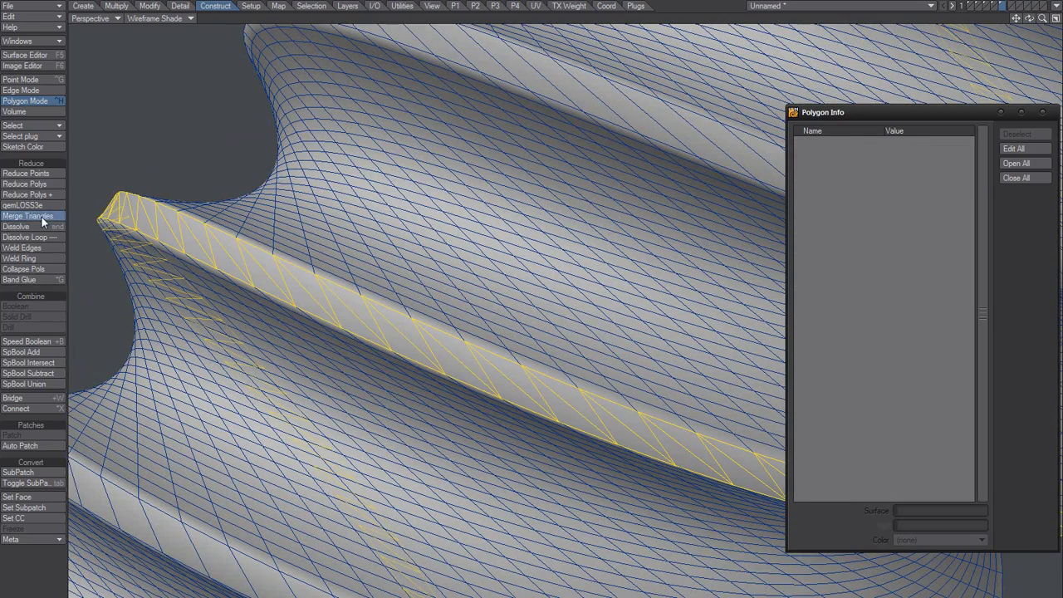
{"action": "left_click", "coordinate": [41, 217]}
Triangulate the whole fourth crest strip and merge its triangles into less slanted quads
{"action": "left_click_drag", "start_coordinate": [393, 214], "coordinate": [388, 356], "text": "alt"}
{"action": "left_click", "coordinate": [395, 249]}
{"action": "key", "text": "]"}
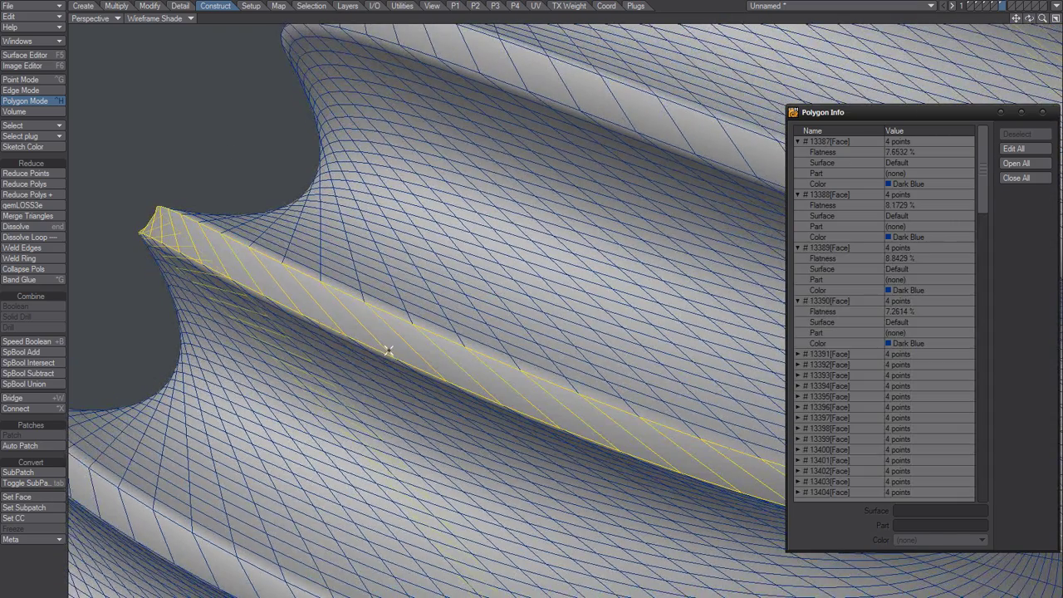
{"action": "key", "text": "shift+t"}
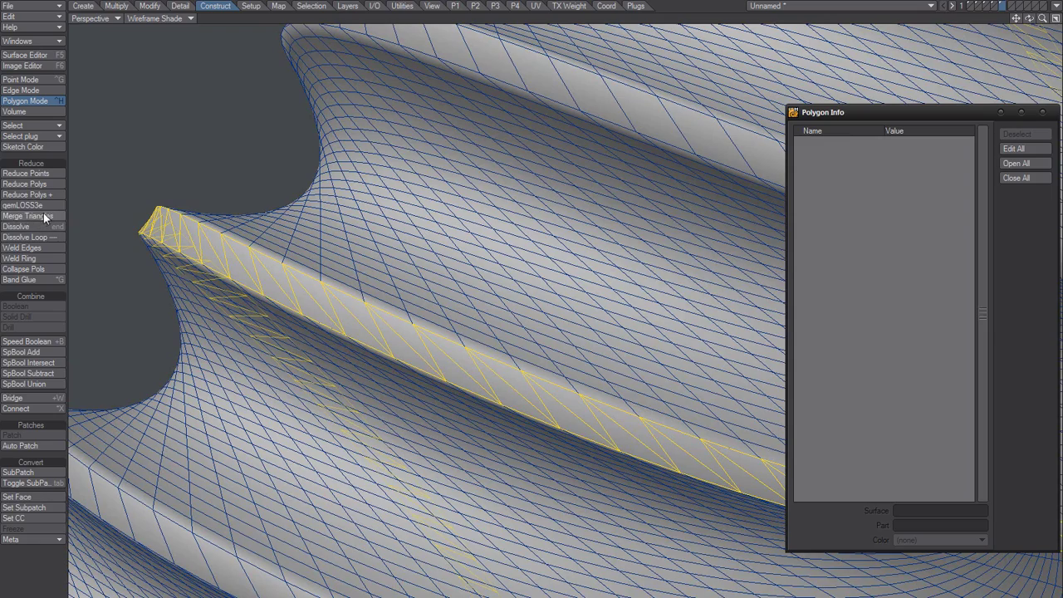
{"action": "left_click", "coordinate": [45, 215]}
Straighten the first crest strip's cross edges with a second round of triangulating and merging triangles
{"action": "left_click_drag", "start_coordinate": [398, 322], "coordinate": [401, 372], "text": "ctrl+alt"}
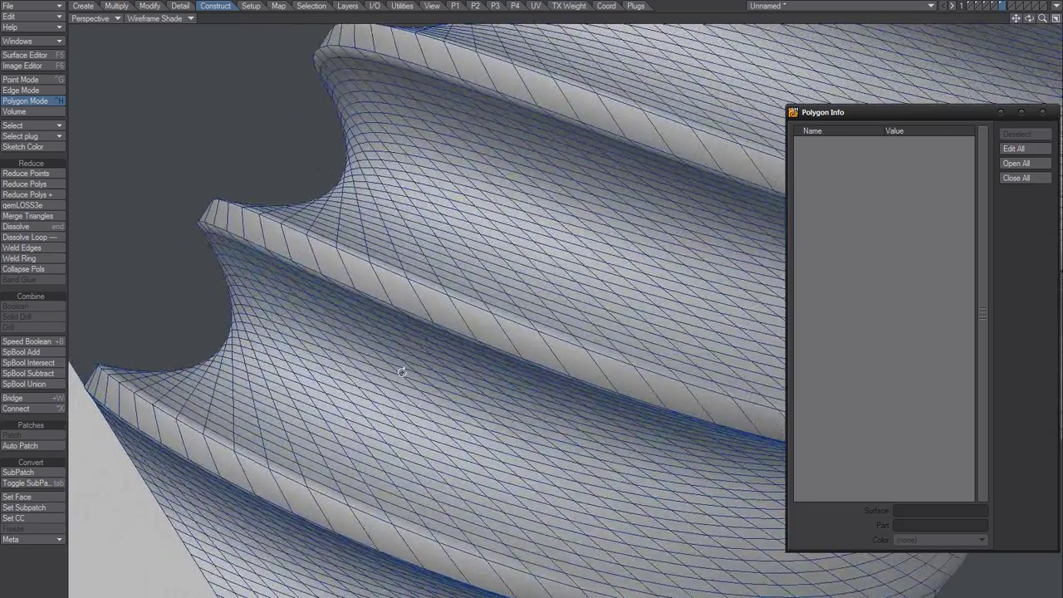
{"action": "left_click_drag", "start_coordinate": [394, 304], "coordinate": [384, 369], "text": "alt+shift"}
{"action": "key", "text": "l"}
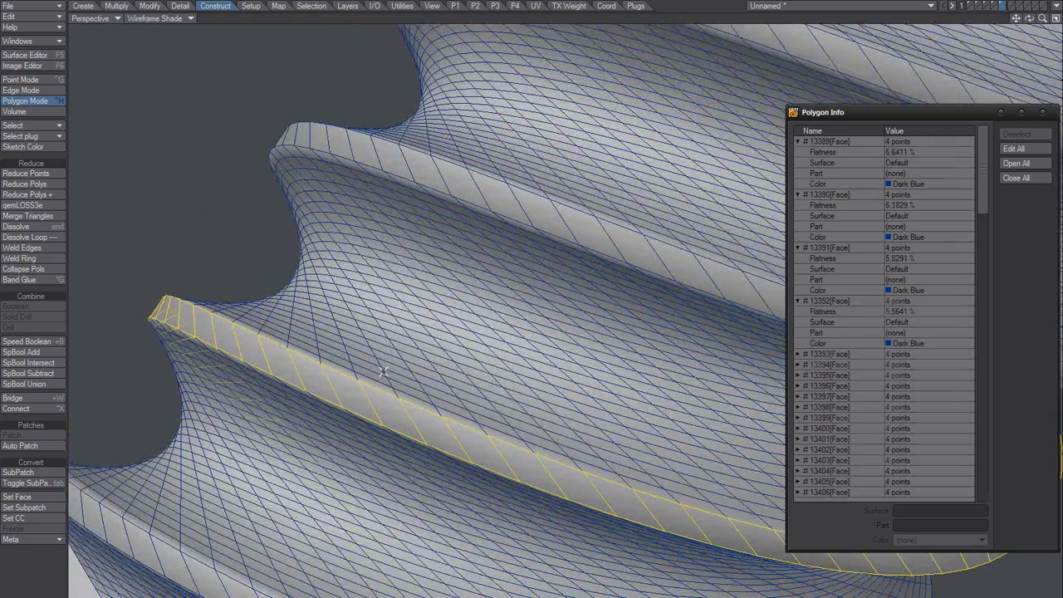
{"action": "left_click_drag", "start_coordinate": [372, 404], "coordinate": [364, 389], "text": "alt+shift"}
{"action": "key", "text": "t"}
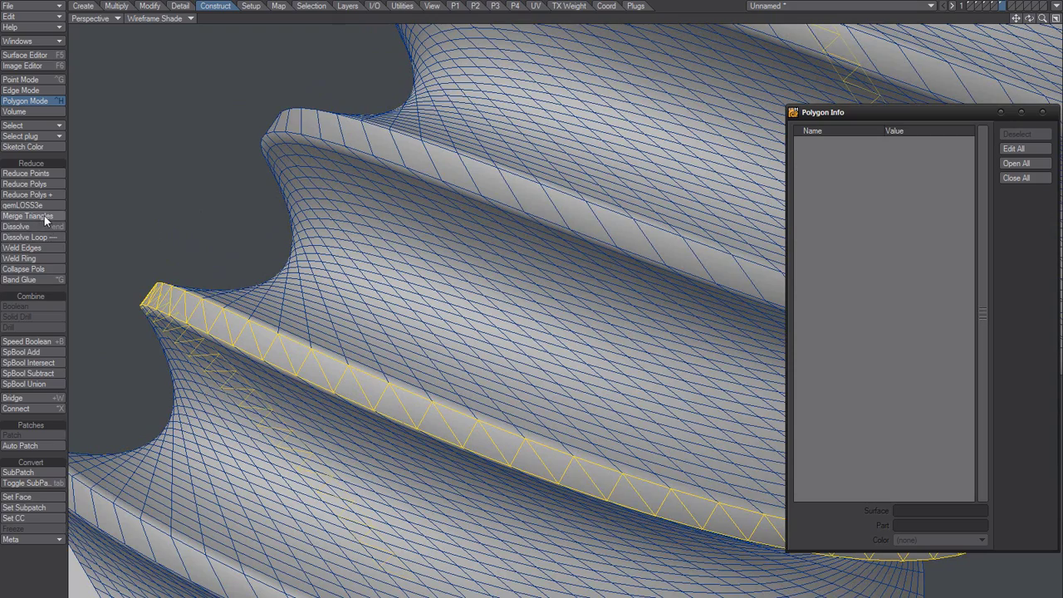
{"action": "left_click", "coordinate": [33, 216]}
Select the second crest strip again, triangulate it and merge the triangles back into quads
{"action": "left_click_drag", "start_coordinate": [436, 421], "coordinate": [313, 427], "text": "alt+shift"}
{"action": "left_click_drag", "start_coordinate": [246, 425], "coordinate": [305, 458]}
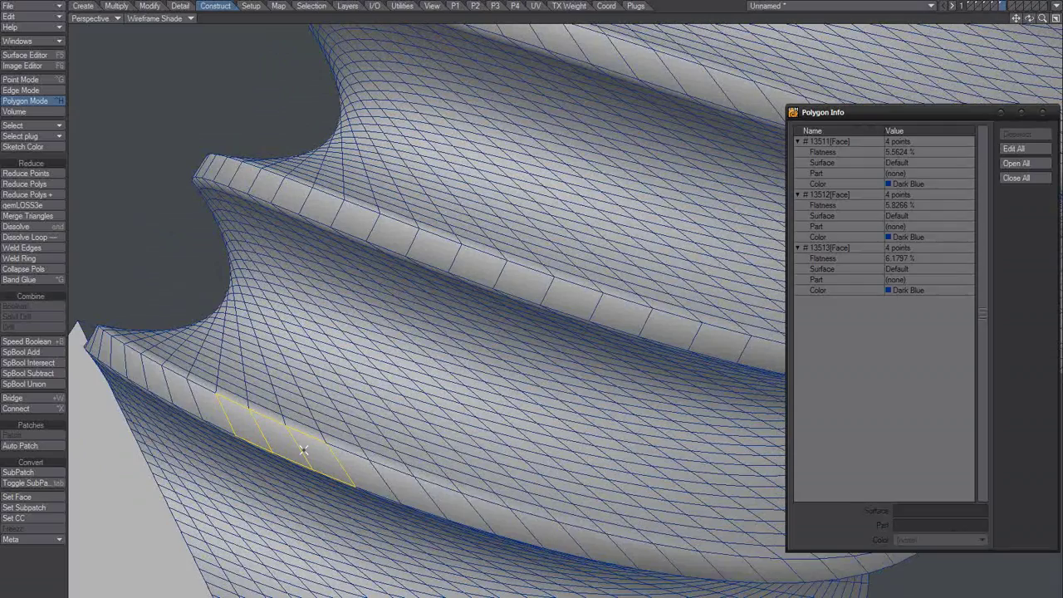
{"action": "key", "text": "l"}
{"action": "key", "text": "shift+t"}
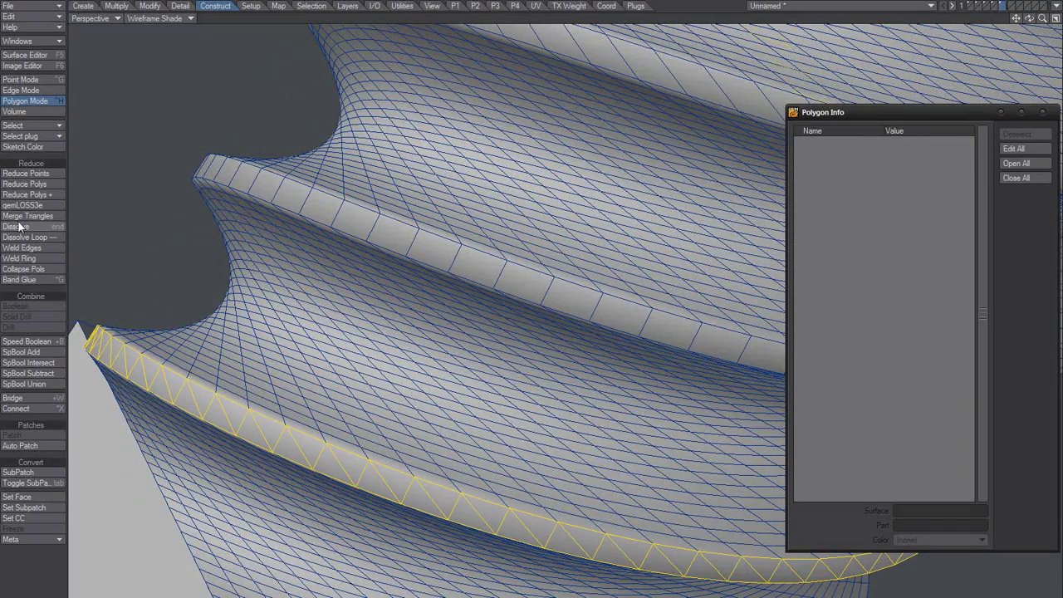
{"action": "left_click", "coordinate": [48, 218]}
Repeat the triangulation and Merge Triangles on the whole third crest strip to straighten its quads
{"action": "left_click_drag", "start_coordinate": [320, 332], "coordinate": [335, 365], "text": "alt"}
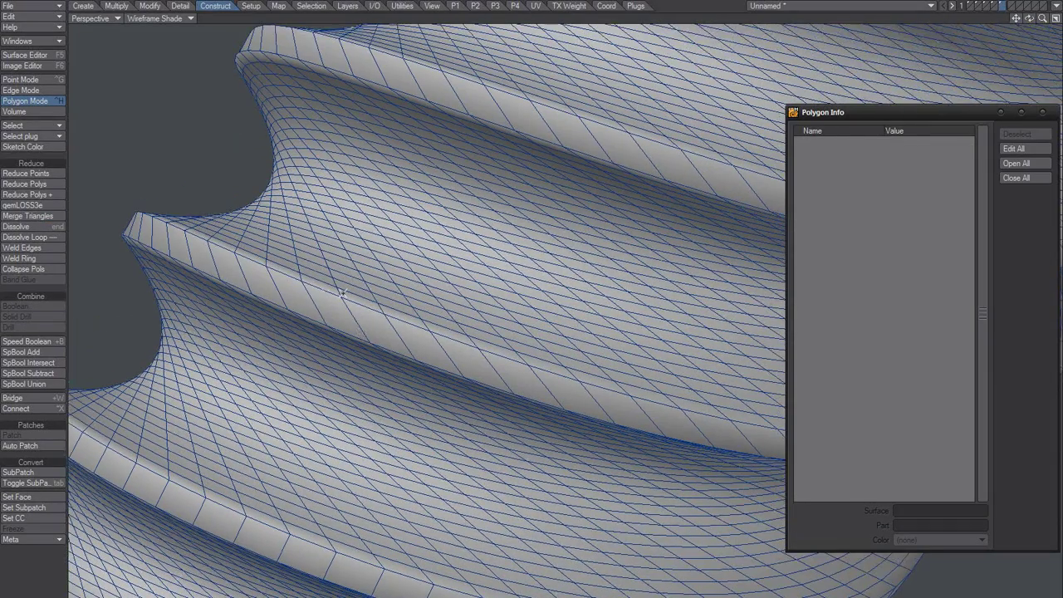
{"action": "left_click_drag", "start_coordinate": [323, 306], "coordinate": [359, 337]}
{"action": "key", "text": "l"}
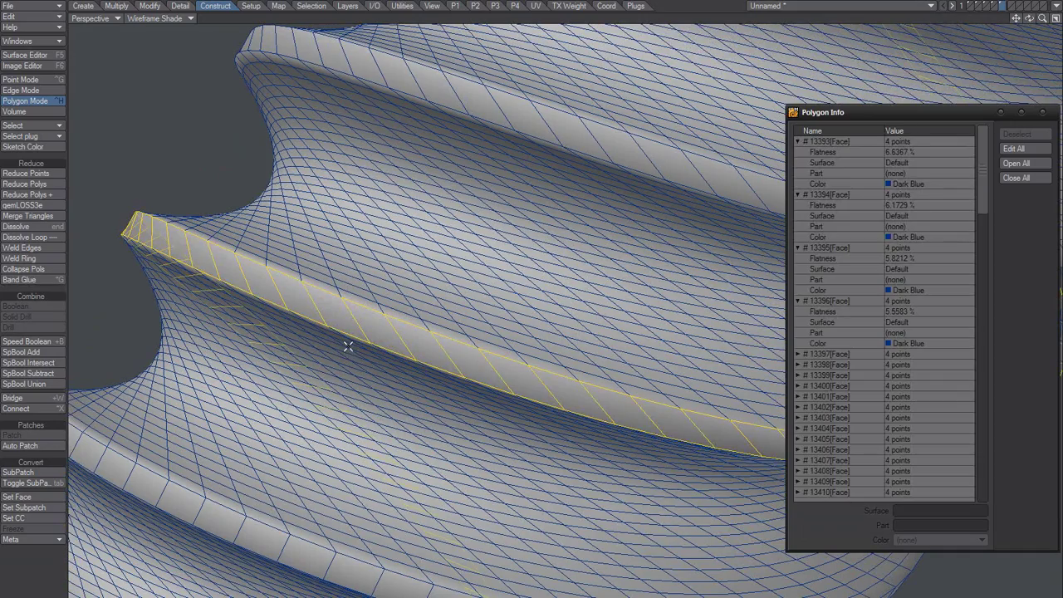
{"action": "key", "text": "t"}
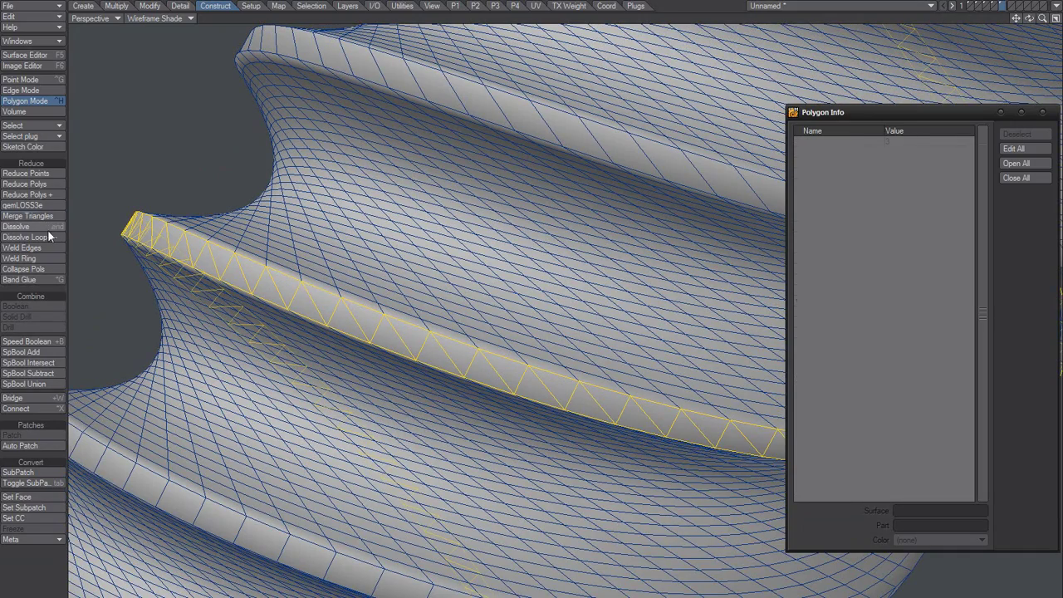
{"action": "left_click", "coordinate": [47, 219]}
Straighten the fourth crest strip's quads with a second triangulation and Merge Triangles
{"action": "left_click_drag", "start_coordinate": [363, 309], "coordinate": [442, 261], "text": "alt"}
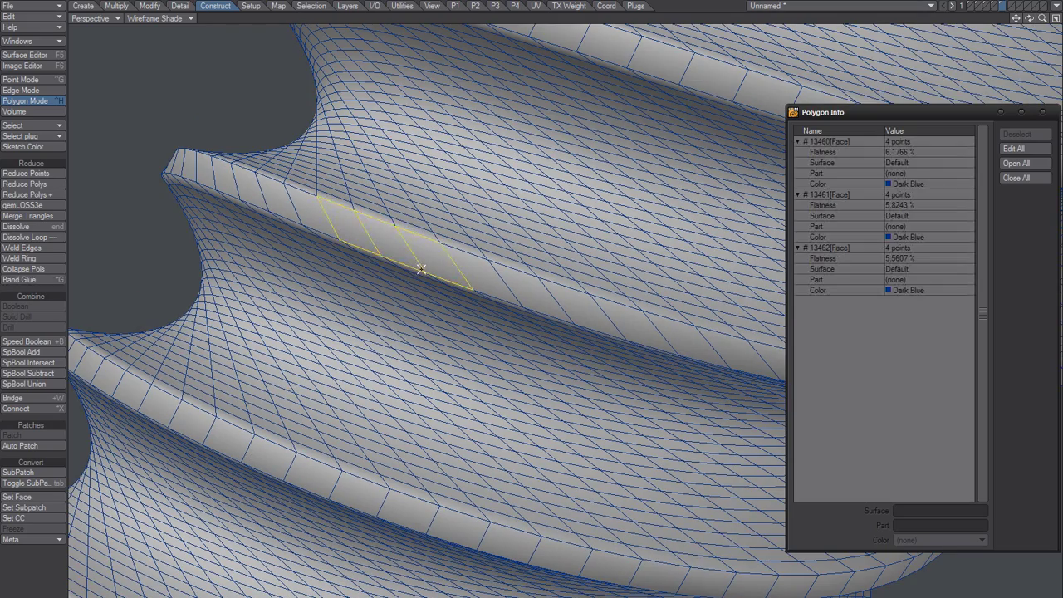
{"action": "key", "text": "]"}
{"action": "key", "text": "shift+t"}
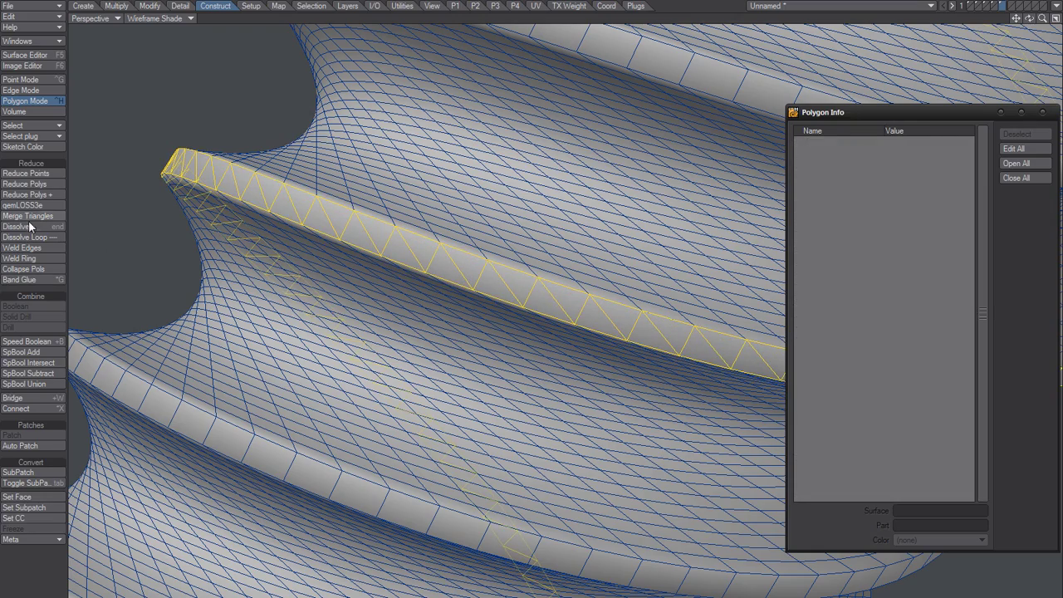
{"action": "left_click", "coordinate": [41, 220]}
Select a single polygon on each of the four straightened crest strips
{"action": "left_click_drag", "start_coordinate": [394, 349], "coordinate": [385, 328], "text": "ctrl+alt"}
{"action": "left_click_drag", "start_coordinate": [372, 378], "coordinate": [377, 317], "text": "alt"}
{"action": "scroll", "coordinate": [268, 435], "scroll_direction": "up", "scroll_amount": 6}
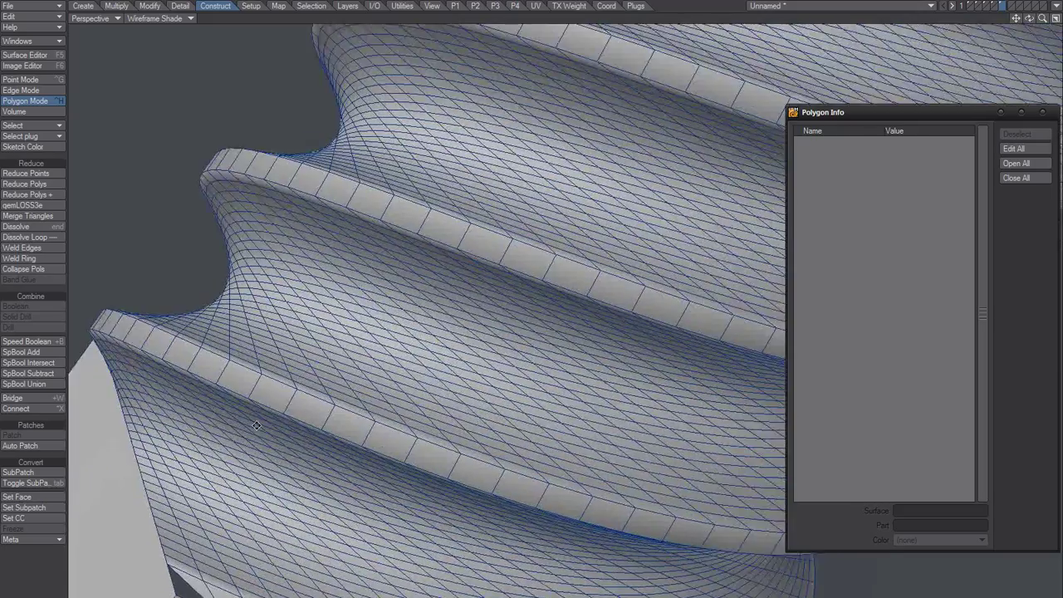
{"action": "left_click_drag", "start_coordinate": [257, 425], "coordinate": [329, 338], "text": "alt+shift"}
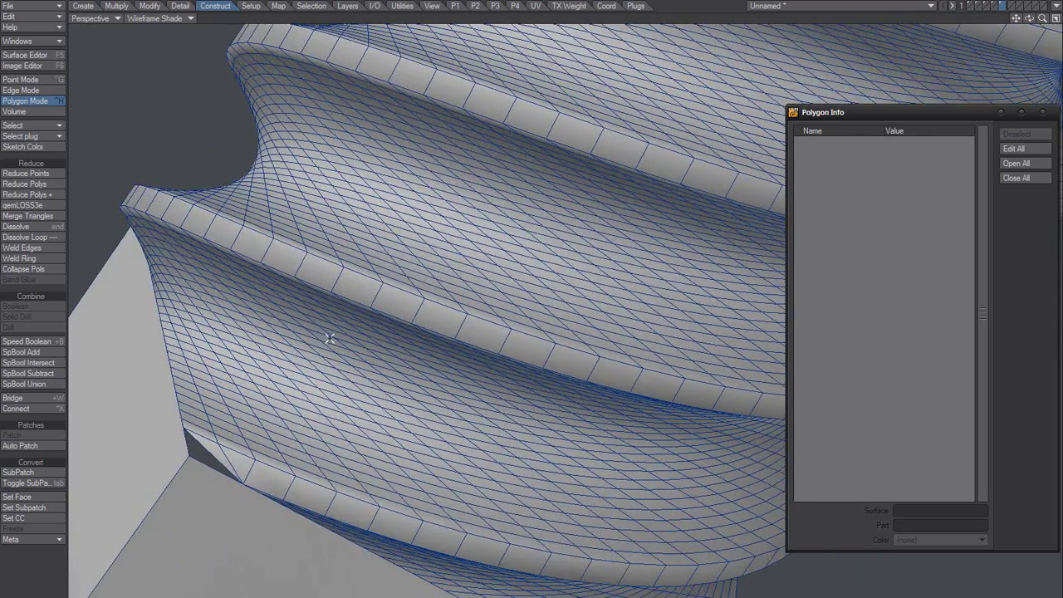
{"action": "left_click_drag", "start_coordinate": [366, 300], "coordinate": [407, 309]}
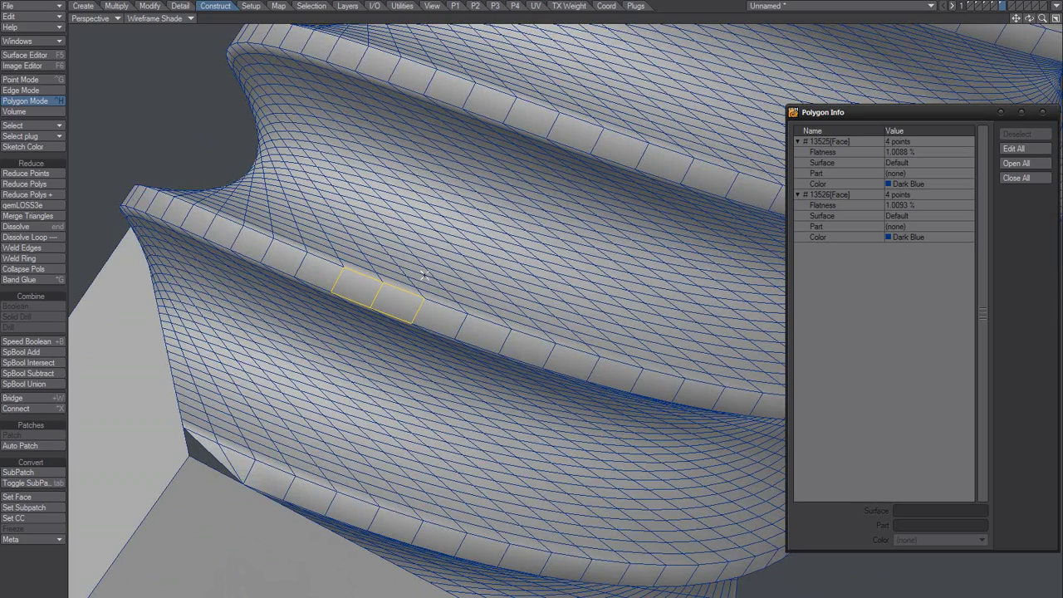
{"action": "left_click_drag", "start_coordinate": [370, 499], "coordinate": [402, 487]}
{"action": "left_click_drag", "start_coordinate": [431, 285], "coordinate": [403, 203], "text": "alt"}
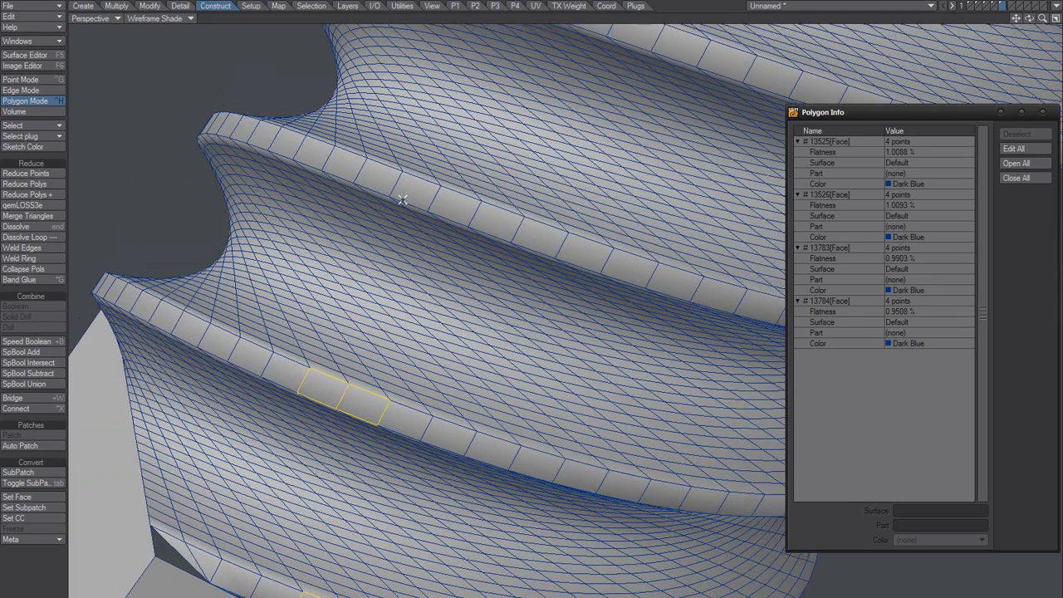
{"action": "left_click", "coordinate": [370, 406]}
{"action": "left_click", "coordinate": [355, 596]}
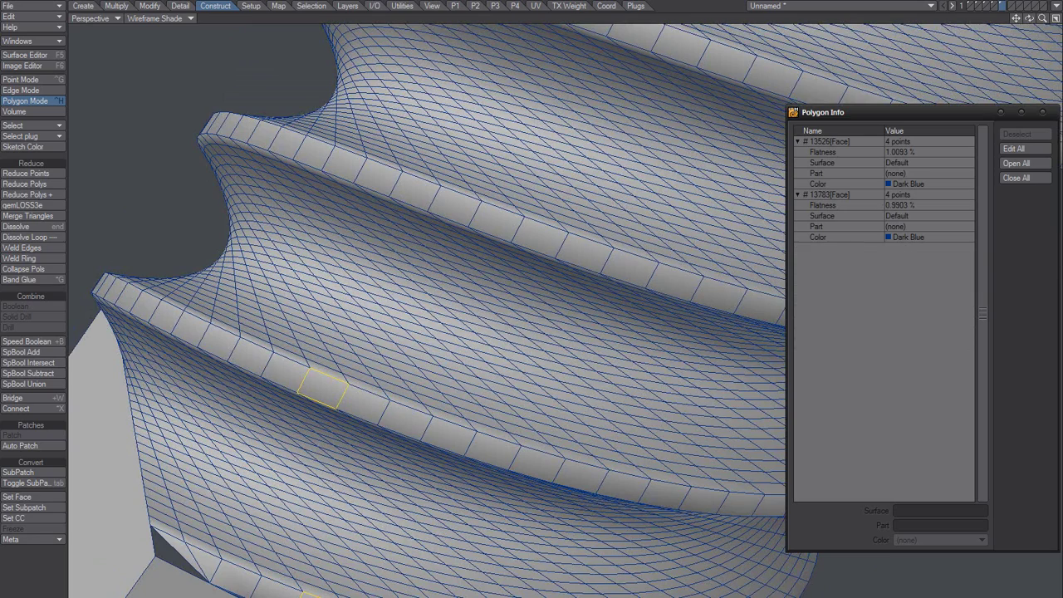
{"action": "left_click", "coordinate": [375, 176]}
{"action": "left_click_drag", "start_coordinate": [420, 199], "coordinate": [449, 194], "text": "alt"}
{"action": "left_click", "coordinate": [448, 191]}
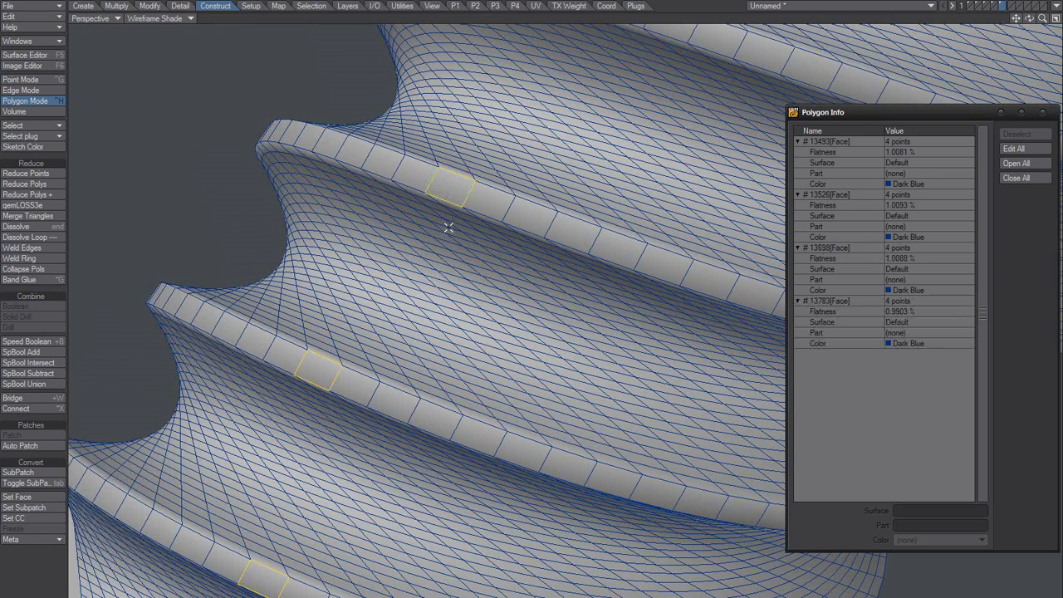
Convert the four polygons to an edge selection and deselect their cross edges, keeping only the edges along the strip borders
{"action": "key", "text": "ctrl+h"}
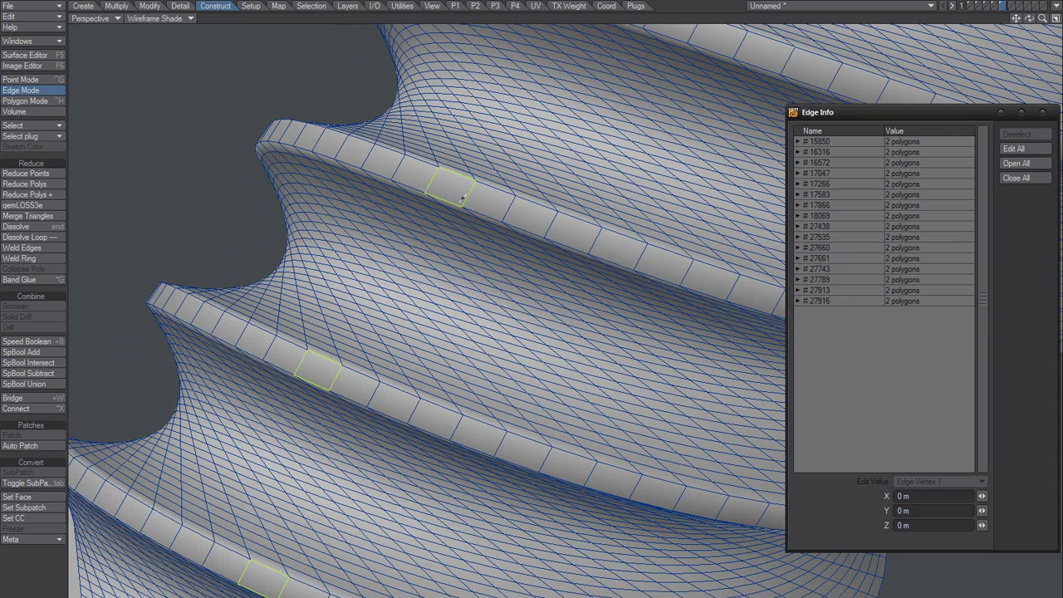
{"action": "left_click", "coordinate": [467, 195]}
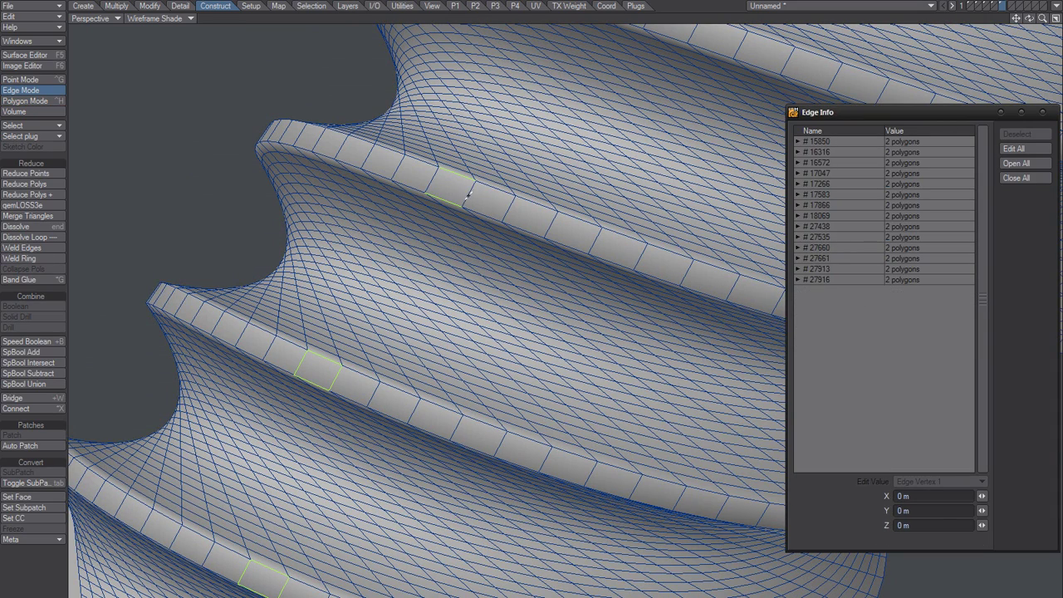
{"action": "left_click", "coordinate": [302, 362]}
{"action": "left_click", "coordinate": [338, 381]}
{"action": "left_click_drag", "start_coordinate": [362, 345], "coordinate": [378, 175], "text": "alt+shift"}
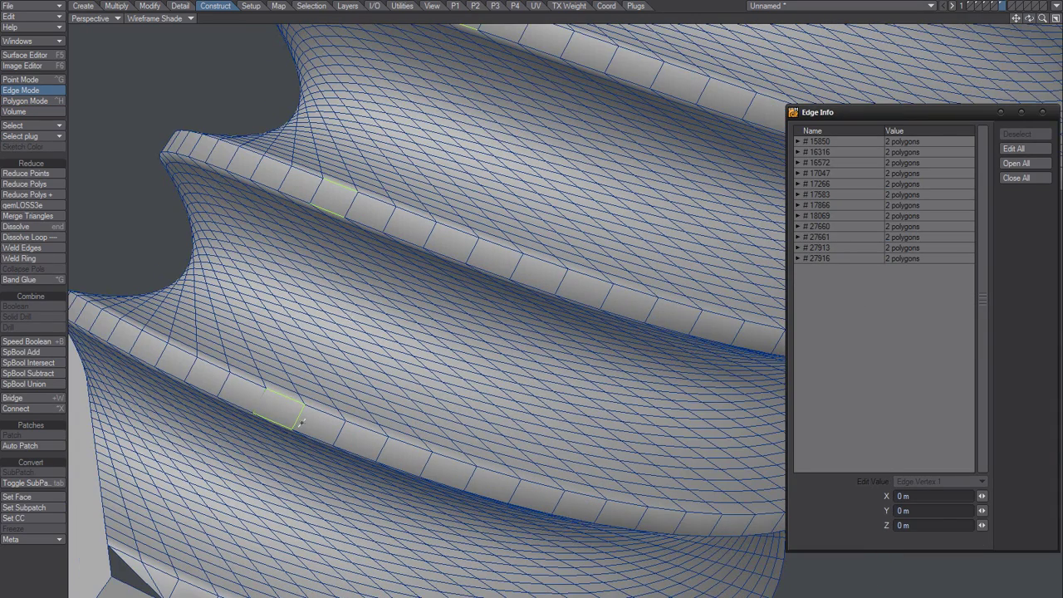
{"action": "left_click", "coordinate": [300, 424]}
{"action": "left_click_drag", "start_coordinate": [301, 423], "coordinate": [329, 436], "text": "alt"}
{"action": "left_click", "coordinate": [280, 459]}
{"action": "left_click_drag", "start_coordinate": [386, 414], "coordinate": [378, 435], "text": "alt"}
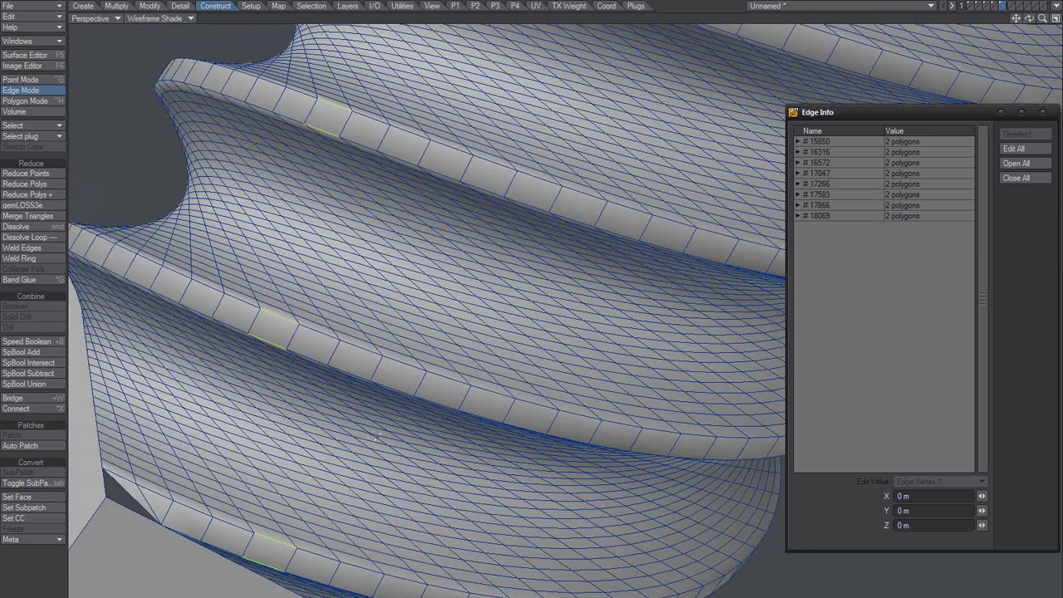
Extend the edge selection along all crest strip borders and move their points by -2 mm with Point Normal Move
{"action": "key", "text": "l"}
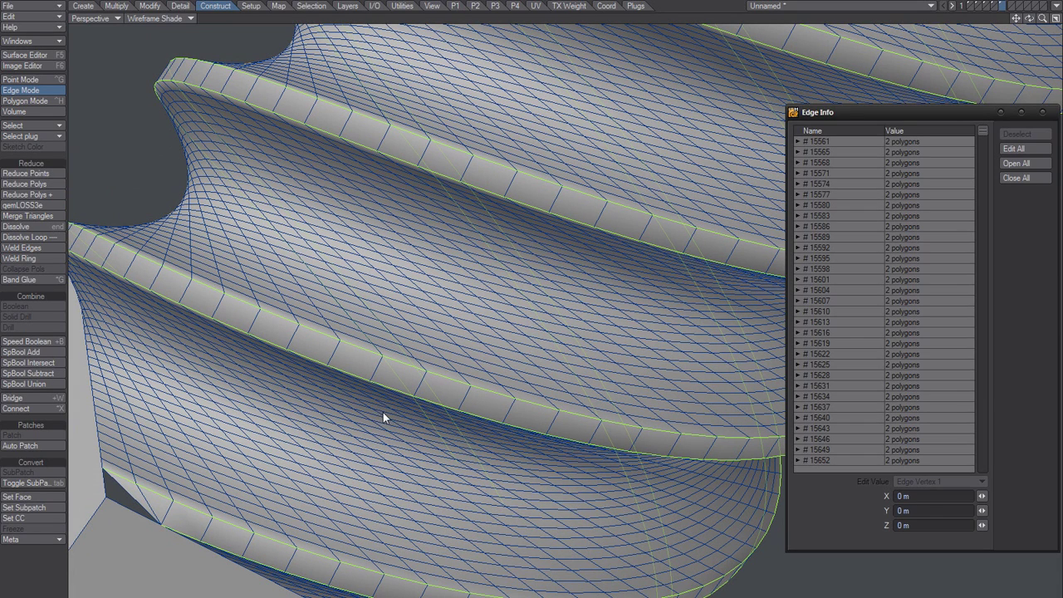
{"action": "key", "text": "n"}
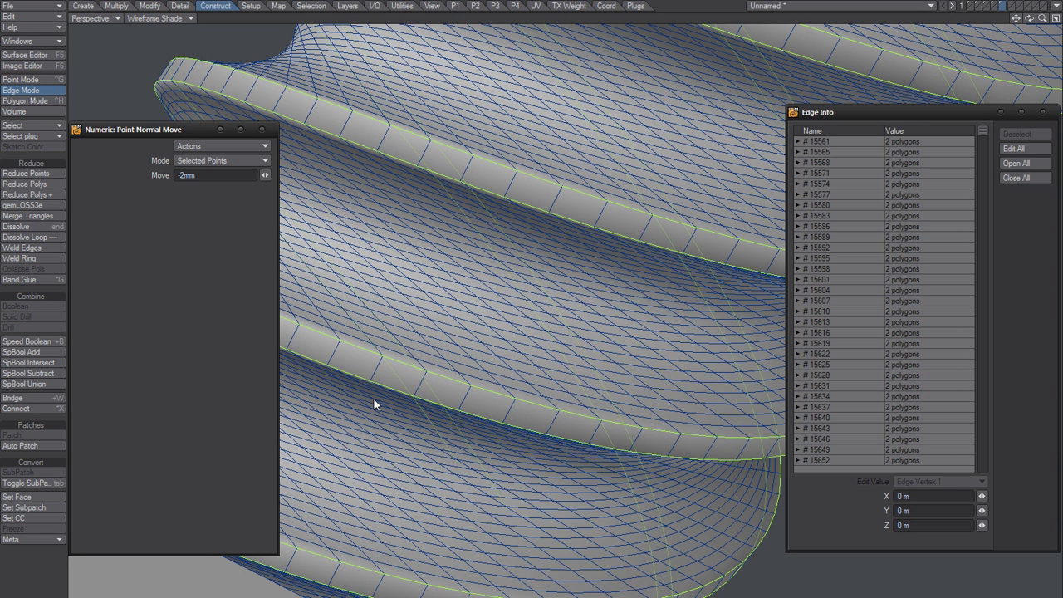
{"action": "key", "text": "Return"}
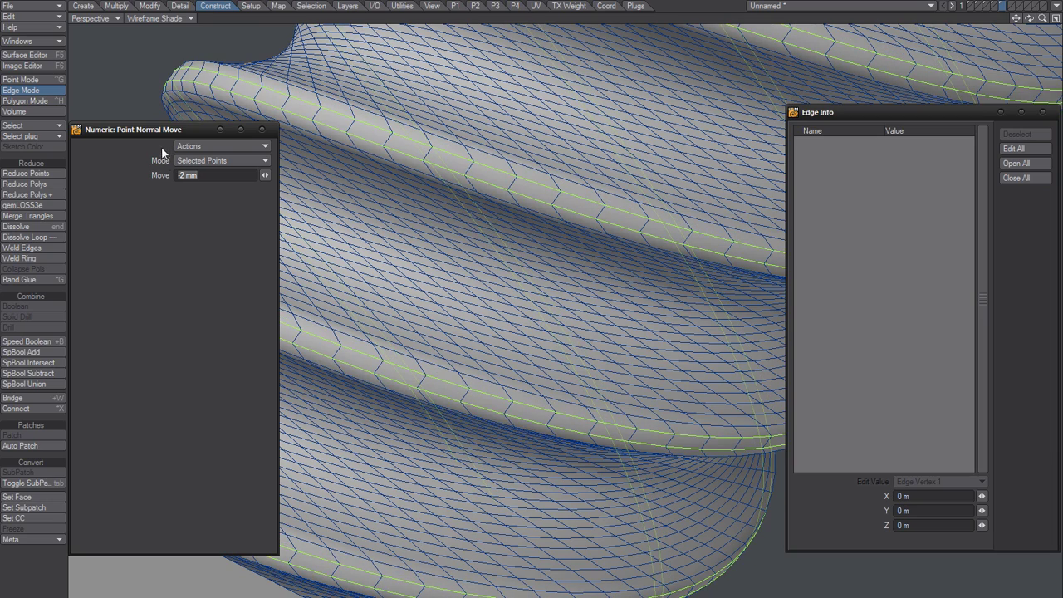
{"action": "left_click_drag", "start_coordinate": [162, 135], "coordinate": [407, 371]}
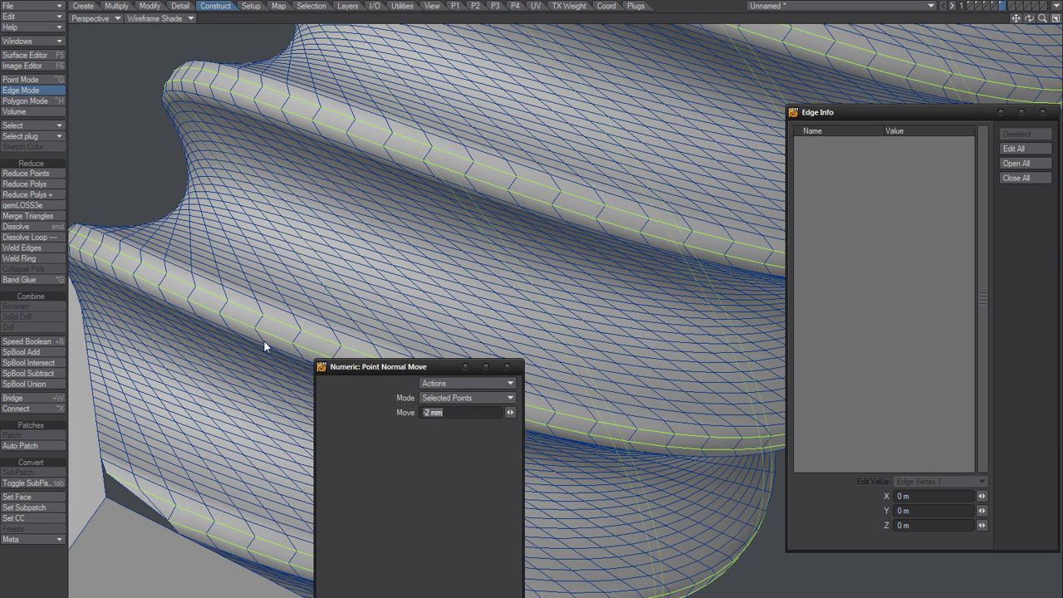
{"action": "left_click_drag", "start_coordinate": [267, 346], "coordinate": [472, 360], "text": "alt+shift"}
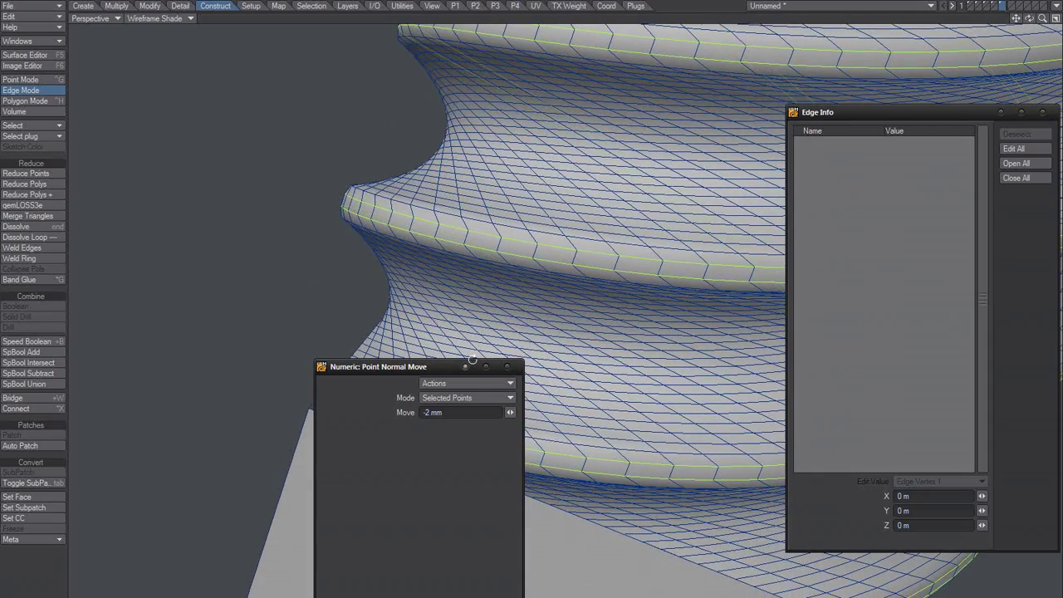
{"action": "left_click_drag", "start_coordinate": [473, 360], "coordinate": [543, 351], "text": "alt"}
{"action": "left_click_drag", "start_coordinate": [551, 265], "coordinate": [475, 301], "text": "alt+shift"}
{"action": "left_click", "coordinate": [507, 366]}
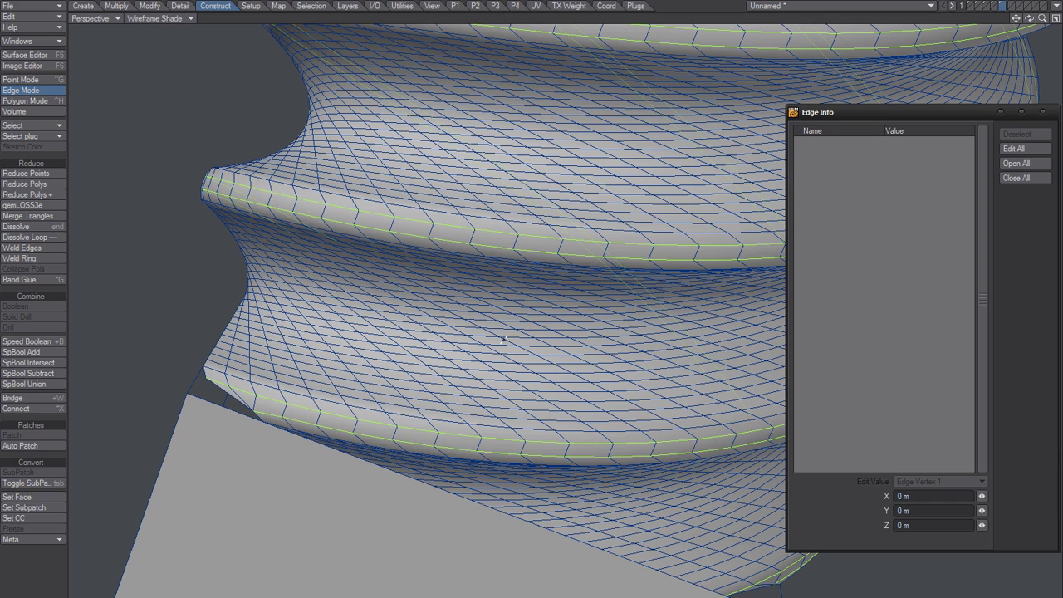
Expand the border edge selection across the crest strips and convert it to a polygon selection
{"action": "key", "text": "shift+bracketright"}
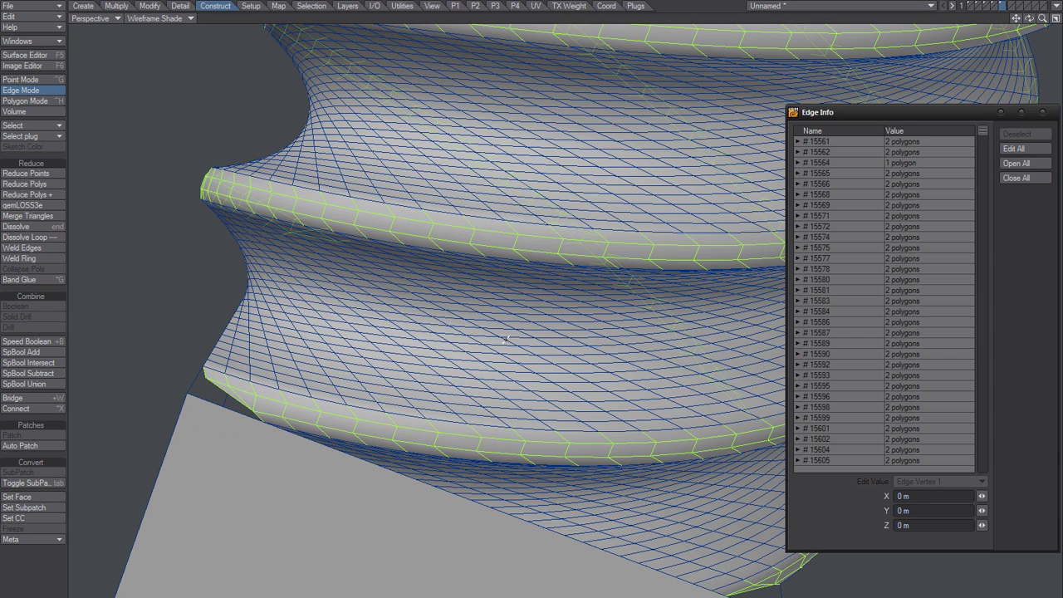
{"action": "key", "text": "ctrl+h"}
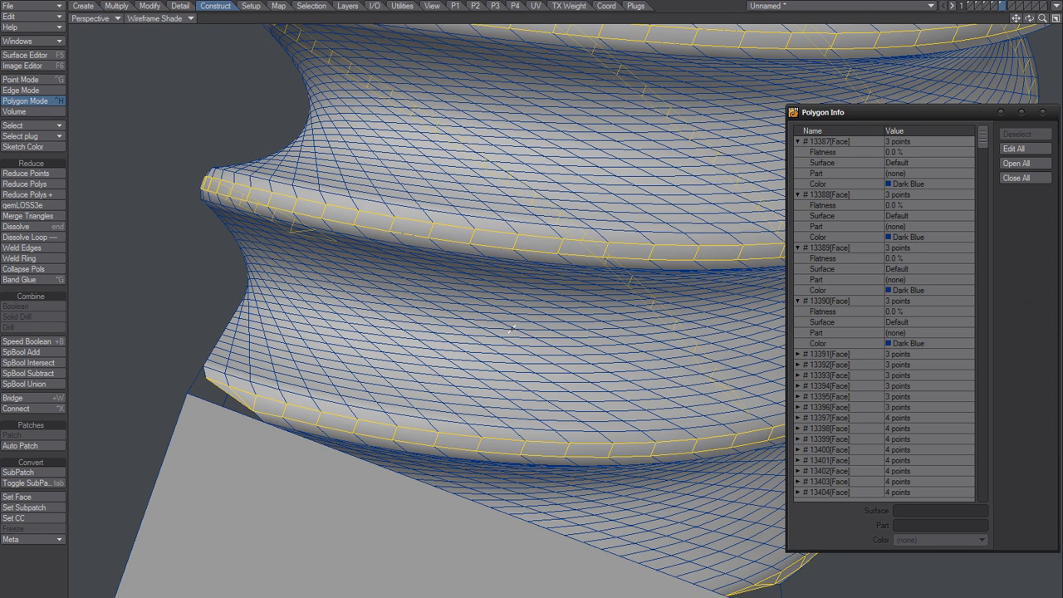
Try to smooth the selected crest strips with RT Smooth at strength 1.0 and 10 iterations
{"action": "key", "text": "shift+m"}
{"action": "key", "text": "Tab"}
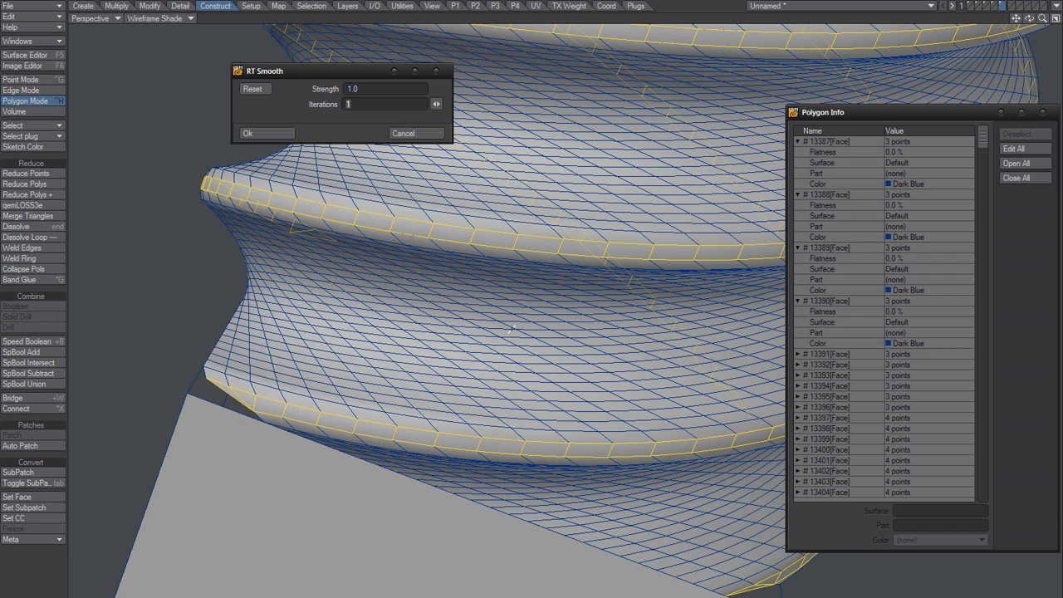
{"action": "key", "text": "Tab"}
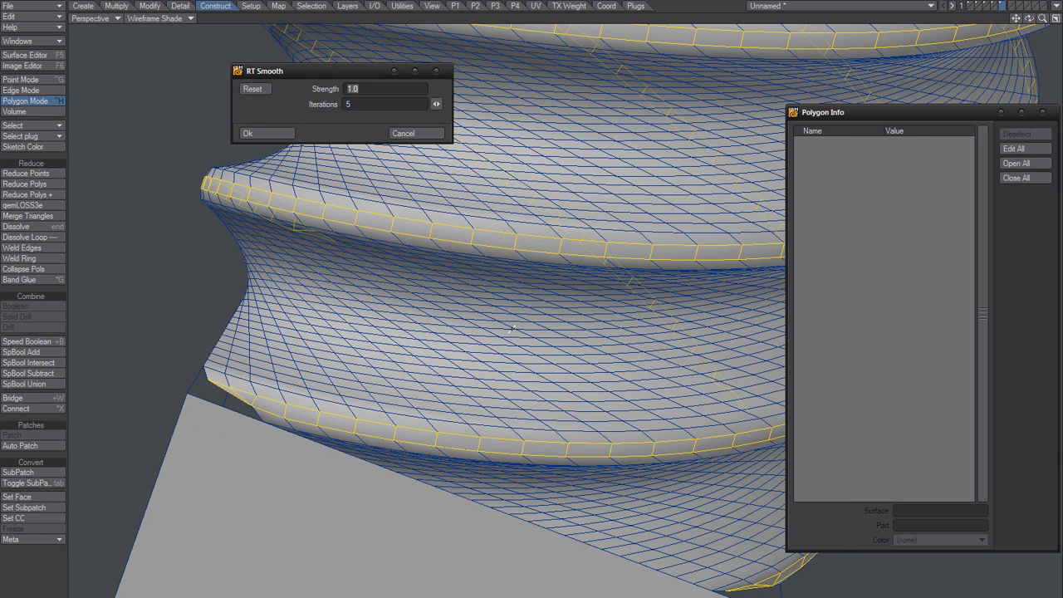
{"action": "key", "text": "Tab"}
{"action": "type", "text": "10"}
{"action": "key", "text": "Tab"}
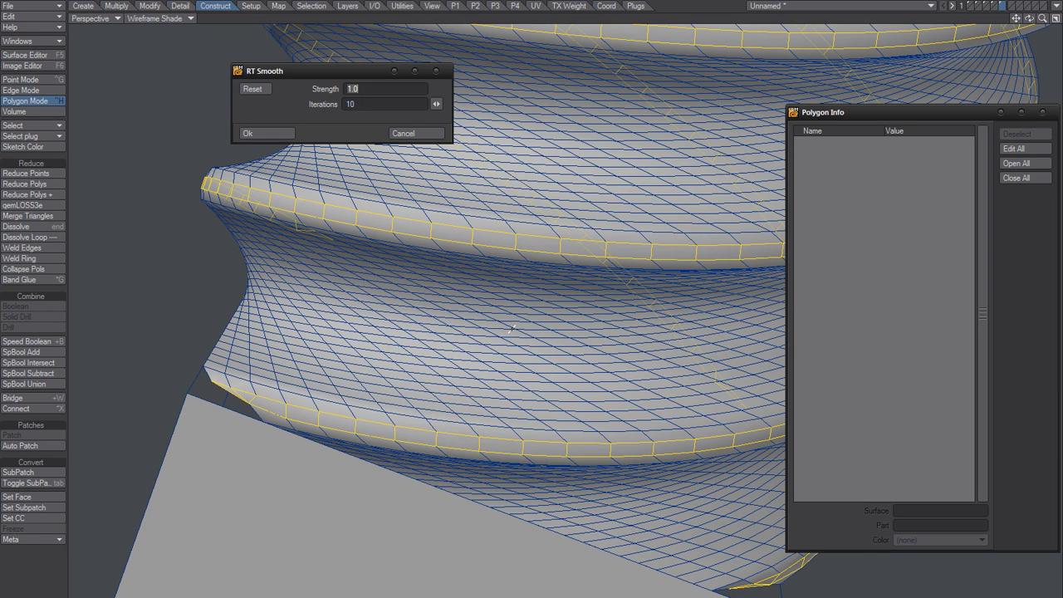
{"action": "left_click", "coordinate": [413, 137]}
Clear the polygon selection and set the viewport display to Smooth Shade to show the thread without wireframe
{"action": "key", "text": "slash"}
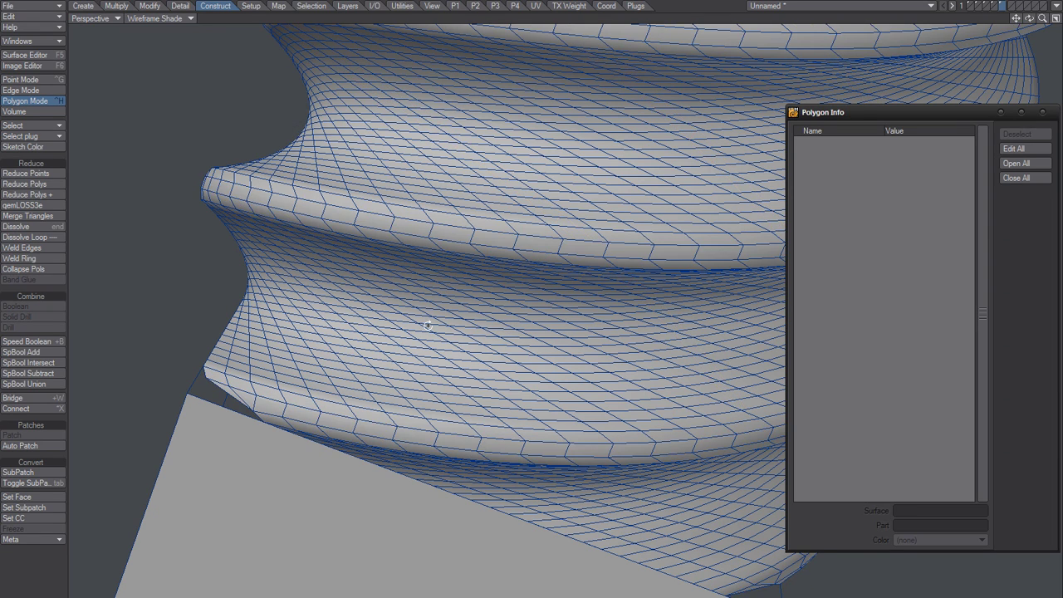
{"action": "left_click_drag", "start_coordinate": [495, 318], "coordinate": [375, 292], "text": "alt+shift"}
{"action": "left_click_drag", "start_coordinate": [335, 356], "coordinate": [388, 260], "text": "alt"}
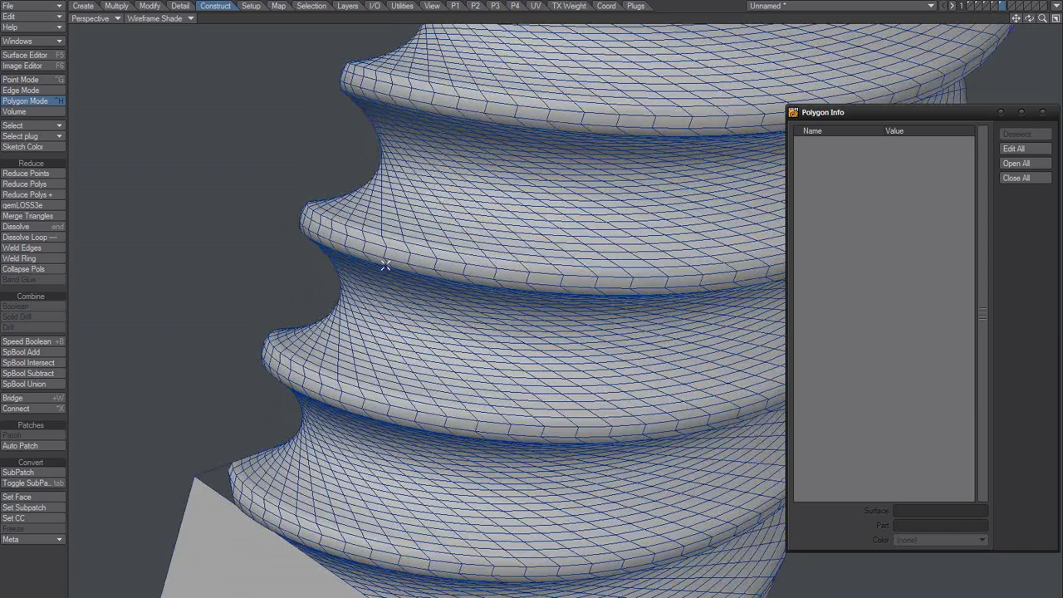
{"action": "key", "text": "F5"}
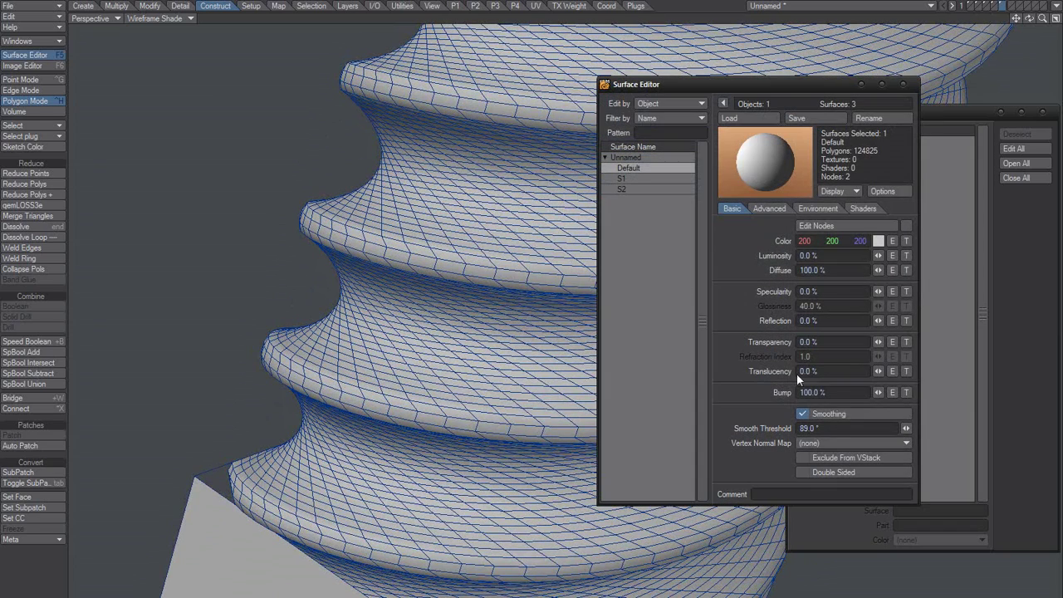
{"action": "left_click", "coordinate": [904, 84]}
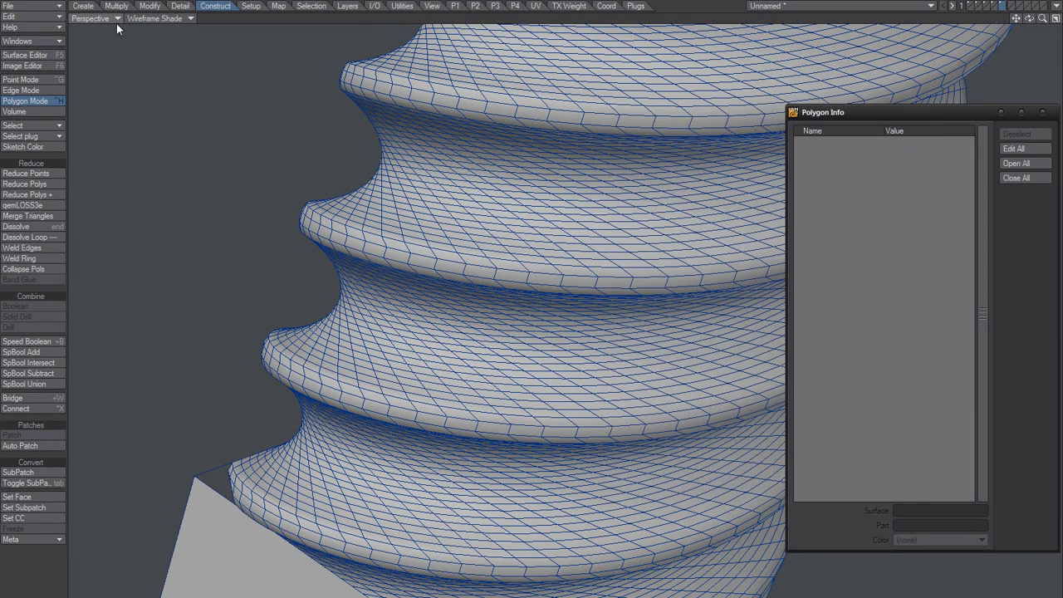
{"action": "left_click", "coordinate": [156, 19]}
{"action": "left_click", "coordinate": [144, 58]}
{"action": "mouse_move", "coordinate": [363, 288]}
{"action": "left_mouse_down", "text": "alt"}
{"action": "mouse_move", "coordinate": [225, 375]}
{"action": "mouse_move", "coordinate": [192, 321]}
{"action": "mouse_move", "coordinate": [223, 334]}
{"action": "mouse_move", "coordinate": [247, 290]}
{"action": "mouse_move", "coordinate": [603, 257]}
{"action": "mouse_move", "coordinate": [372, 341]}
{"action": "mouse_move", "coordinate": [411, 332]}
{"action": "mouse_move", "coordinate": [549, 412]}
{"action": "mouse_move", "coordinate": [508, 357]}
{"action": "mouse_move", "coordinate": [427, 377]}
{"action": "mouse_move", "coordinate": [437, 301]}
{"action": "mouse_move", "coordinate": [406, 356]}
{"action": "mouse_move", "coordinate": [437, 356]}
{"action": "mouse_move", "coordinate": [455, 343]}
{"action": "mouse_move", "coordinate": [287, 371]}
{"action": "mouse_move", "coordinate": [231, 317]}
{"action": "mouse_move", "coordinate": [216, 349]}
{"action": "mouse_move", "coordinate": [270, 395]}
{"action": "left_mouse_up", "text": "alt"}
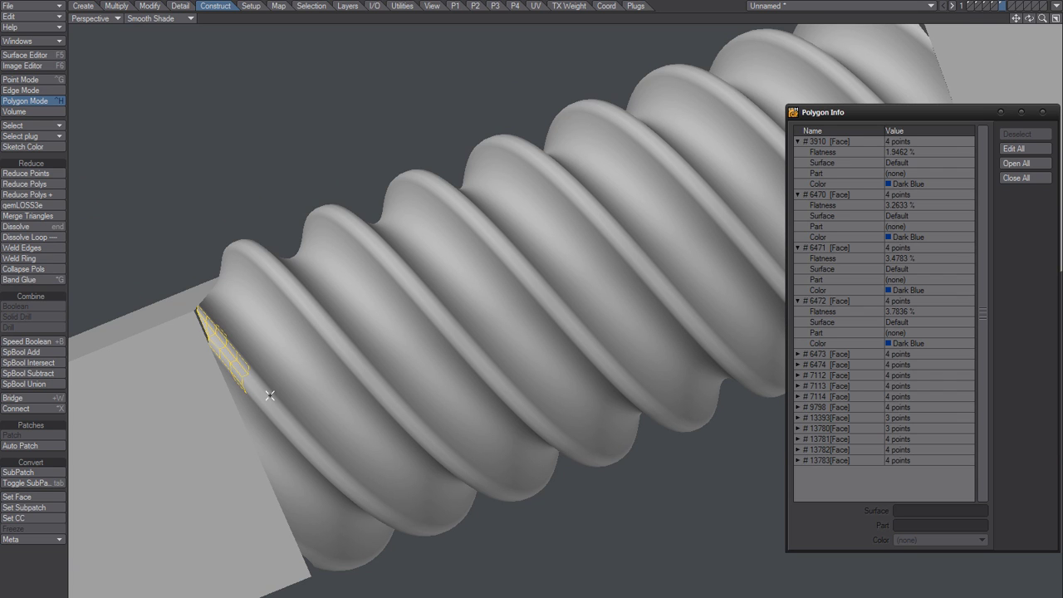
Examine the corner where the near end of the thread meets the square bar, using the adjoining bar edge as reference
{"action": "left_click_drag", "start_coordinate": [277, 355], "coordinate": [327, 344], "text": "alt+shift"}
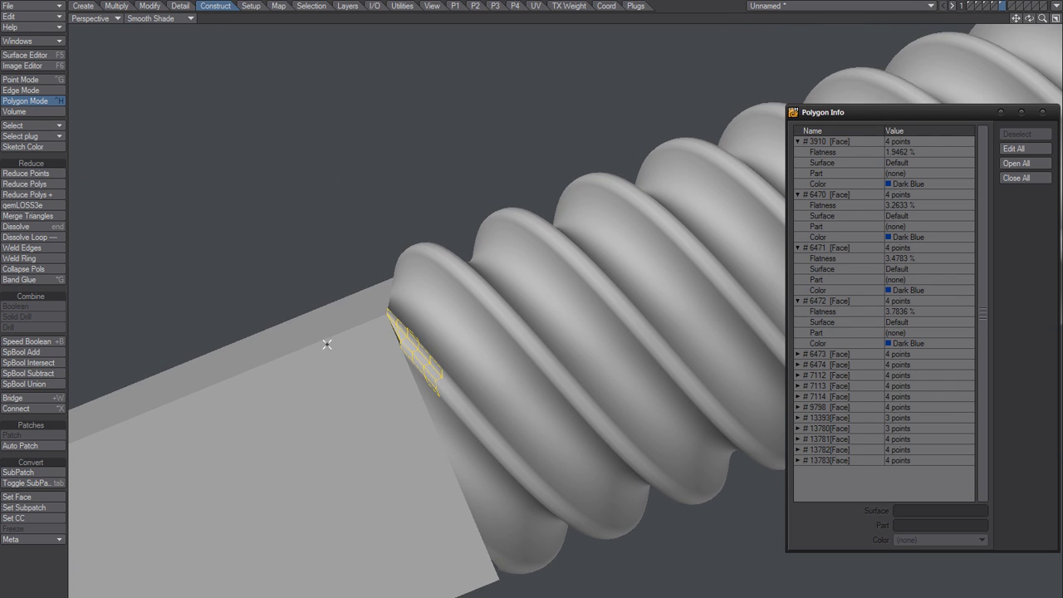
{"action": "key", "text": "space"}
{"action": "key", "text": "space"}
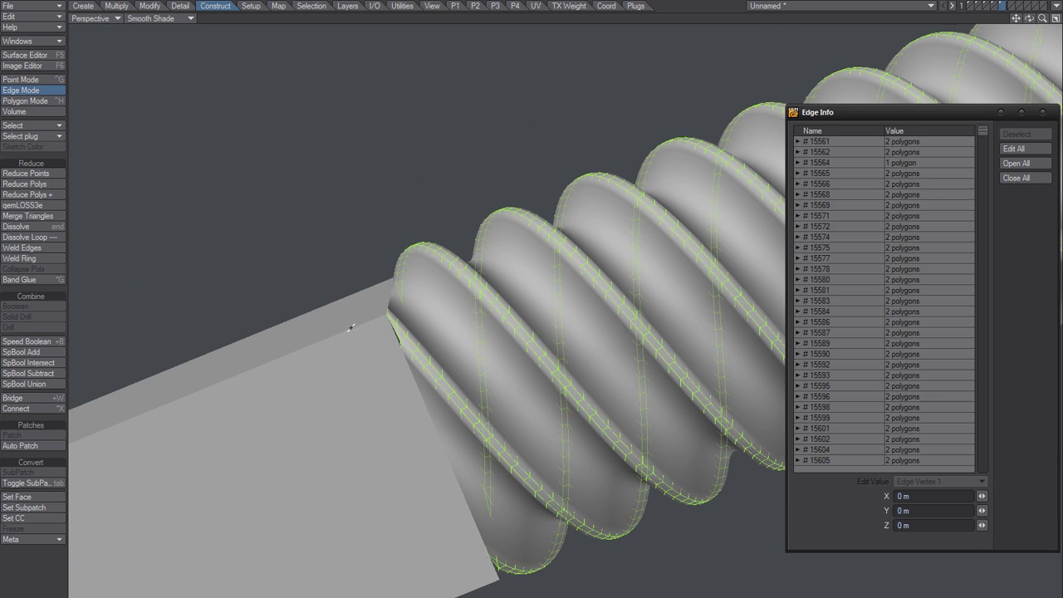
{"action": "key", "text": "slash"}
{"action": "left_click", "coordinate": [353, 328]}
{"action": "key", "text": "slash"}
{"action": "left_click", "coordinate": [371, 331]}
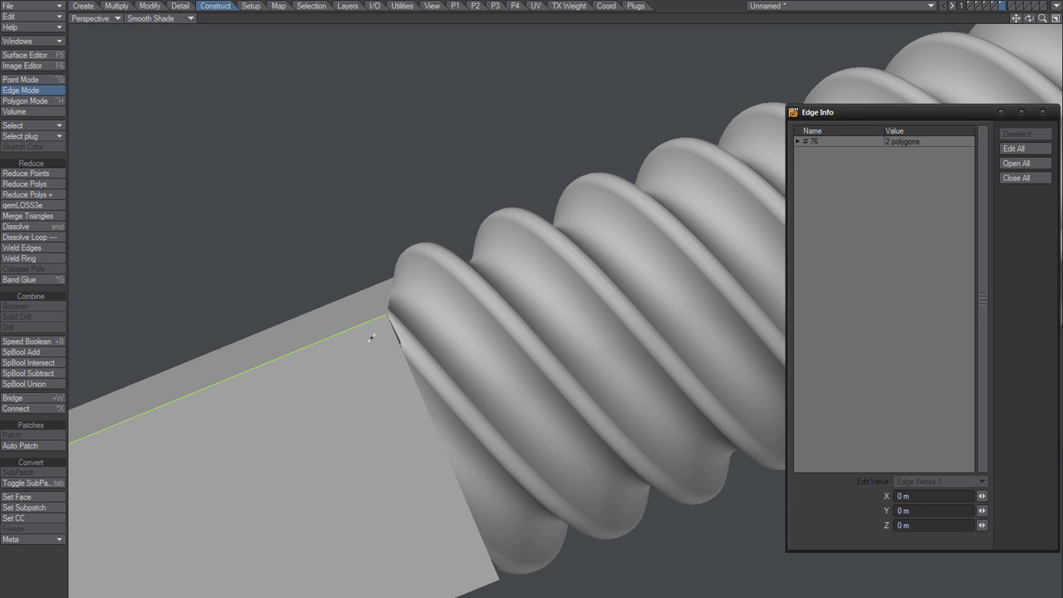
{"action": "left_click", "coordinate": [399, 332]}
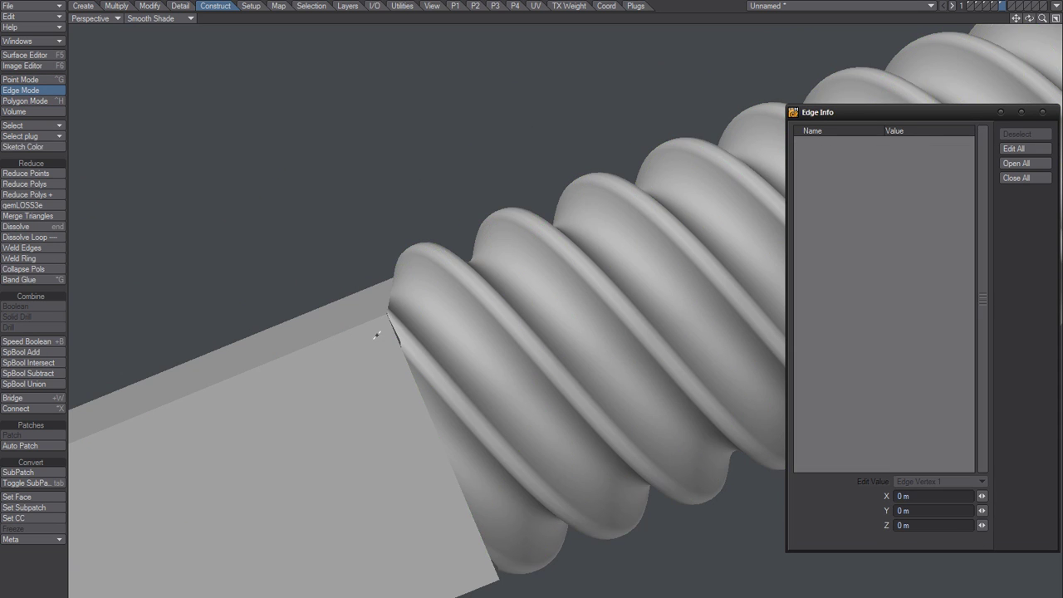
{"action": "left_click", "coordinate": [367, 329]}
Examine the opposite end of the thread, marking the crest polygons beside the bar and clearing the selection
{"action": "left_click_drag", "start_coordinate": [426, 348], "coordinate": [159, 475], "text": "alt+shift"}
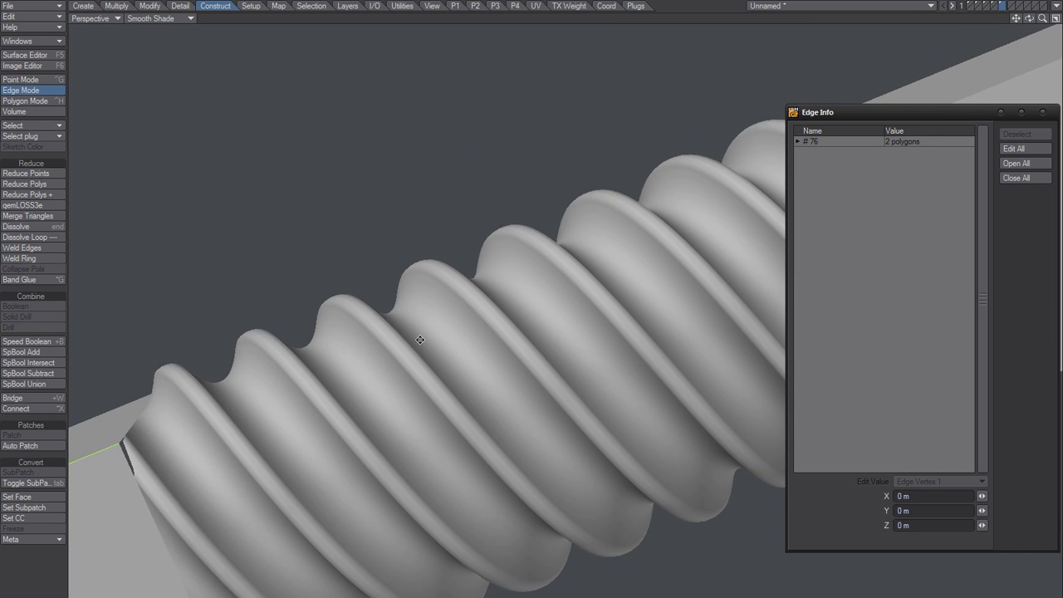
{"action": "left_click_drag", "start_coordinate": [525, 327], "coordinate": [475, 290], "text": "alt+shift"}
{"action": "left_click_drag", "start_coordinate": [560, 238], "coordinate": [619, 238], "text": "ctrl+alt"}
{"action": "scroll", "coordinate": [556, 310], "scroll_direction": "up", "scroll_amount": 5}
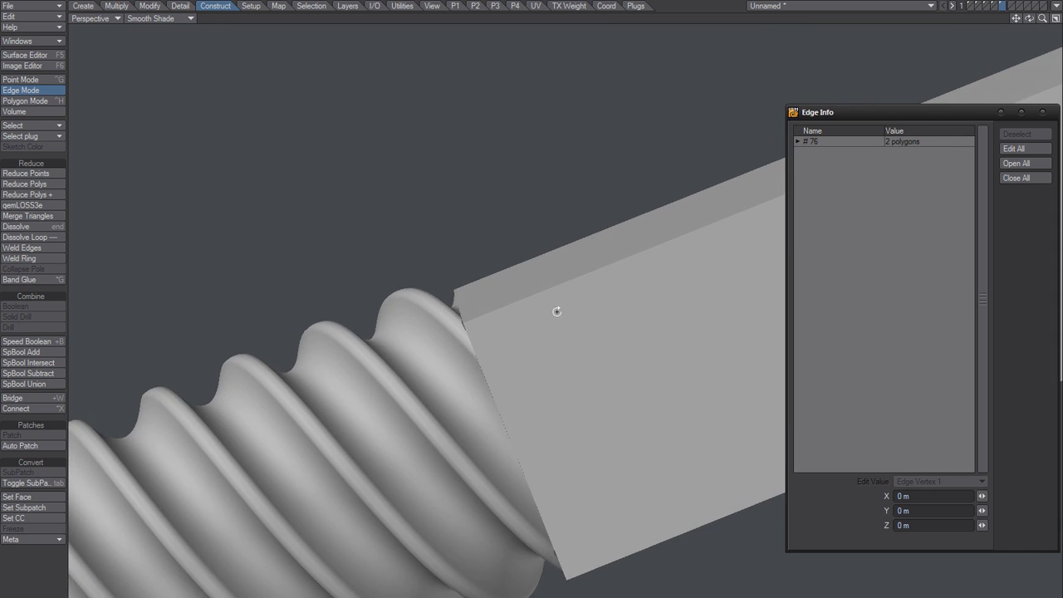
{"action": "left_click", "coordinate": [525, 309]}
{"action": "key", "text": "ctrl+h"}
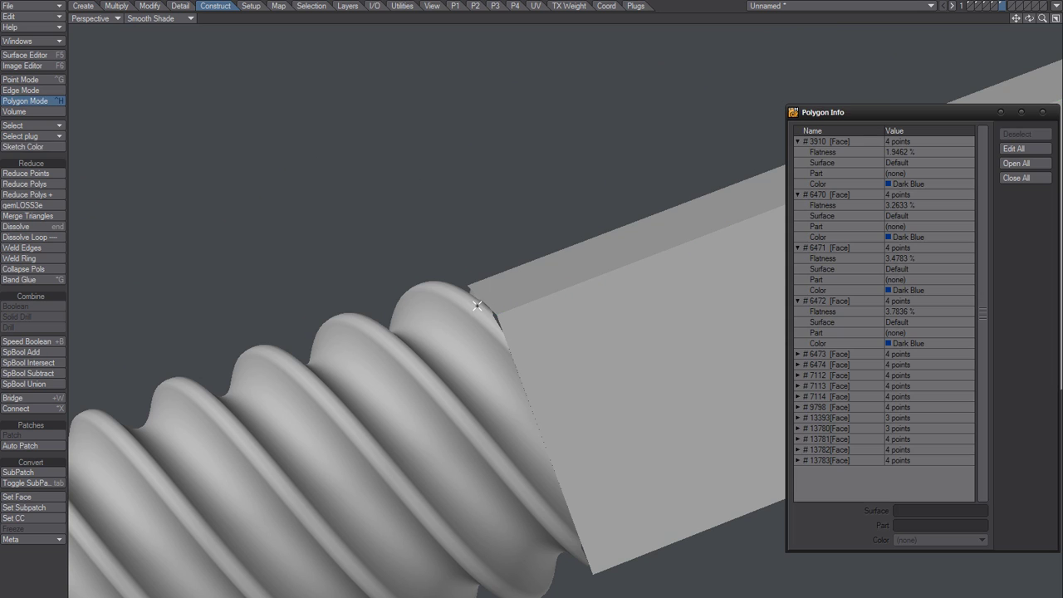
{"action": "key", "text": "slash"}
{"action": "mouse_move", "coordinate": [453, 294]}
{"action": "left_mouse_down"}
{"action": "mouse_move", "coordinate": [495, 330]}
{"action": "mouse_move", "coordinate": [515, 304]}
{"action": "mouse_move", "coordinate": [496, 301]}
{"action": "left_mouse_up"}
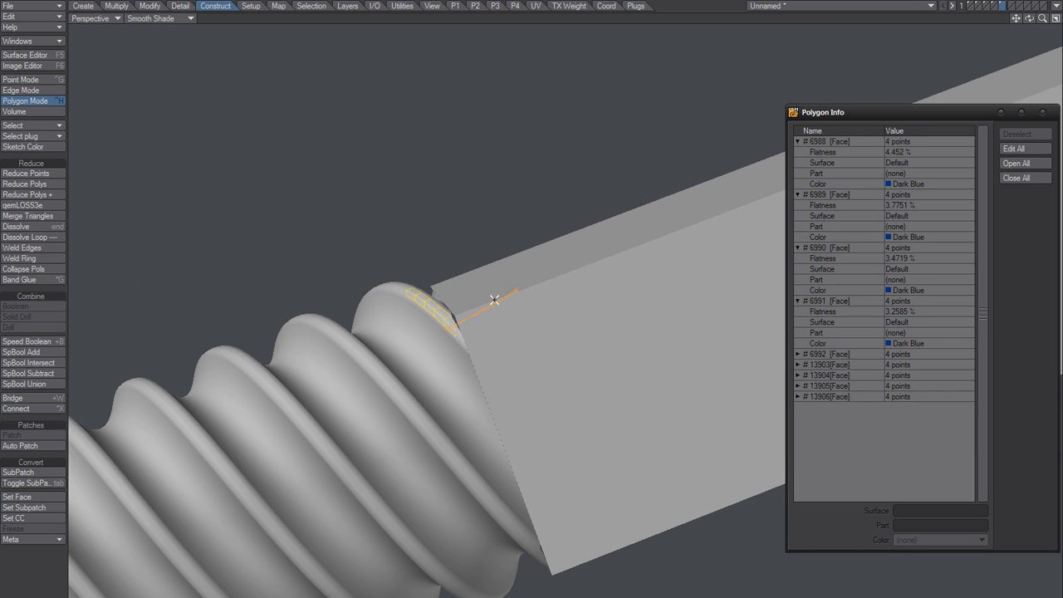
{"action": "right_click_drag", "start_coordinate": [397, 289], "coordinate": [460, 337]}
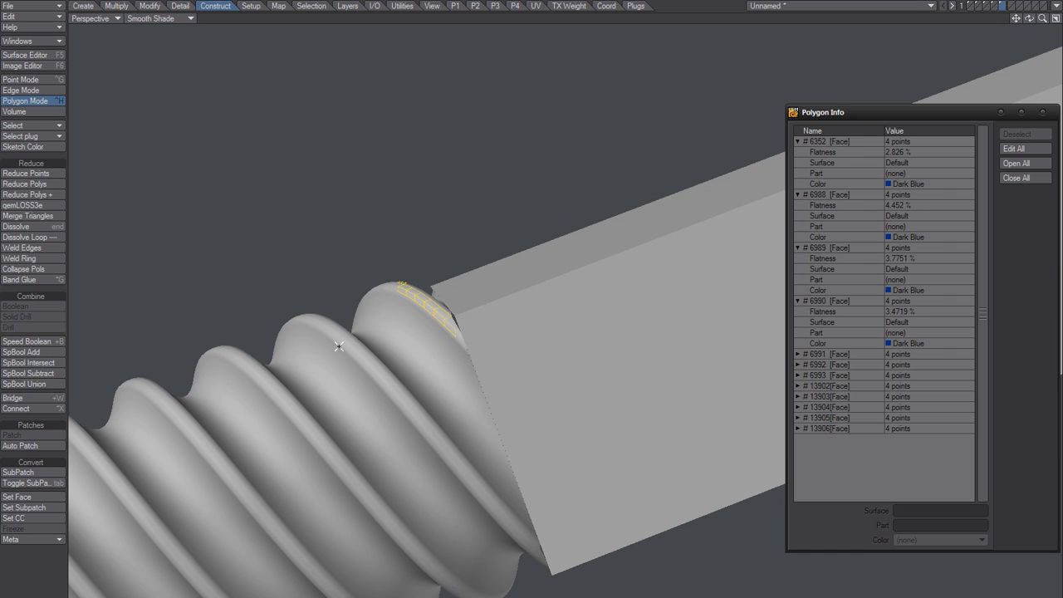
{"action": "key", "text": "slash"}
{"action": "scroll", "coordinate": [373, 411], "scroll_direction": "down", "scroll_amount": 2}
{"action": "mouse_move", "coordinate": [319, 482]}
{"action": "left_mouse_down", "text": "alt+shift"}
{"action": "mouse_move", "coordinate": [538, 316]}
{"action": "mouse_move", "coordinate": [425, 387]}
{"action": "mouse_move", "coordinate": [444, 406]}
{"action": "mouse_move", "coordinate": [447, 348]}
{"action": "left_mouse_up", "text": "alt+shift"}
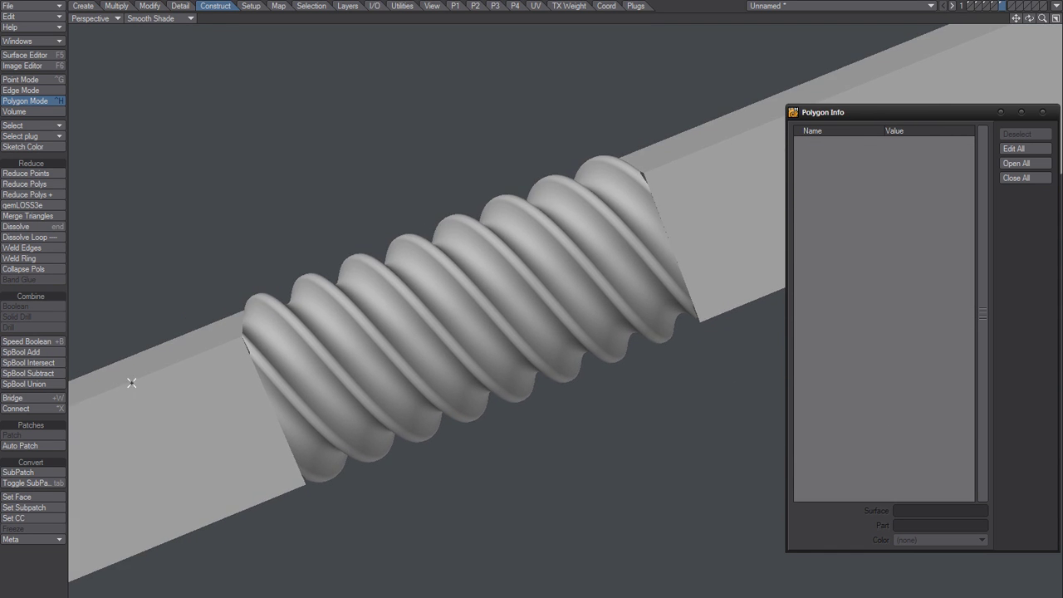
Review the Twist tool's numeric settings against the finished thread, without applying another twist
{"action": "left_click", "coordinate": [149, 6]}
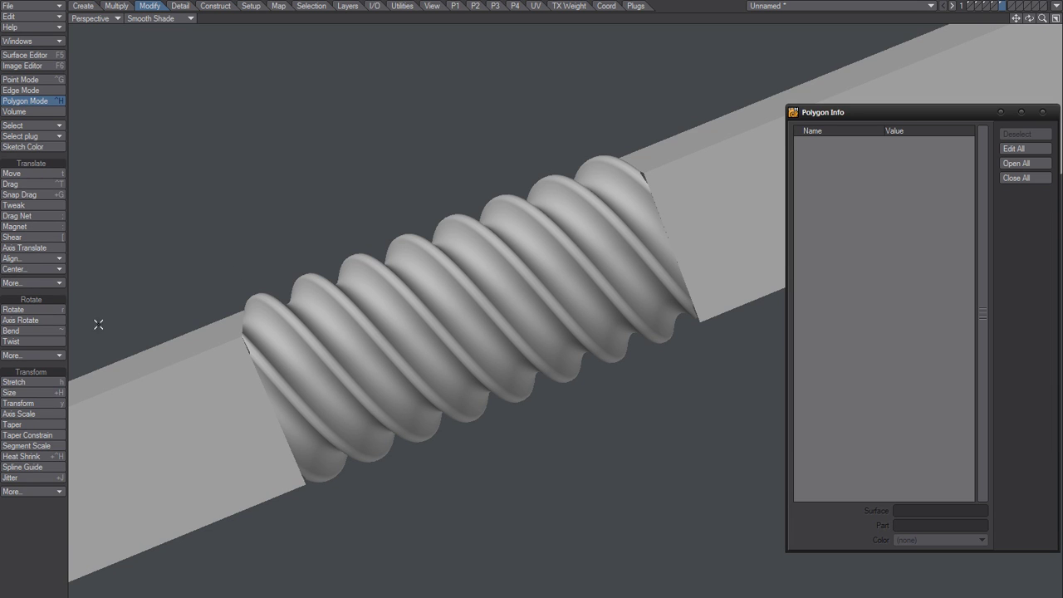
{"action": "left_click", "coordinate": [12, 341]}
{"action": "key", "text": "n"}
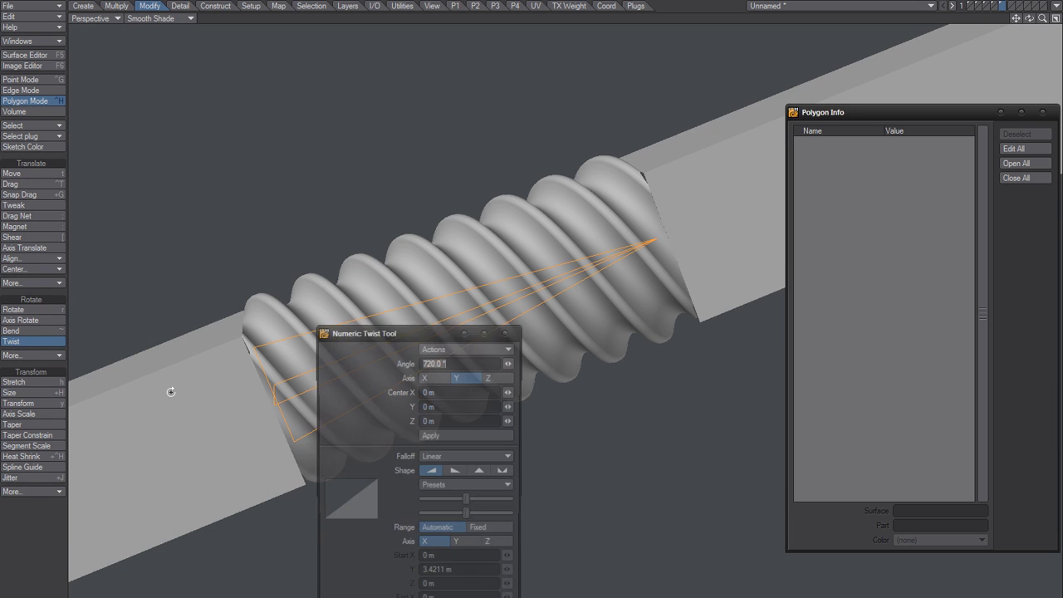
{"action": "left_click_drag", "start_coordinate": [465, 333], "coordinate": [260, 241]}
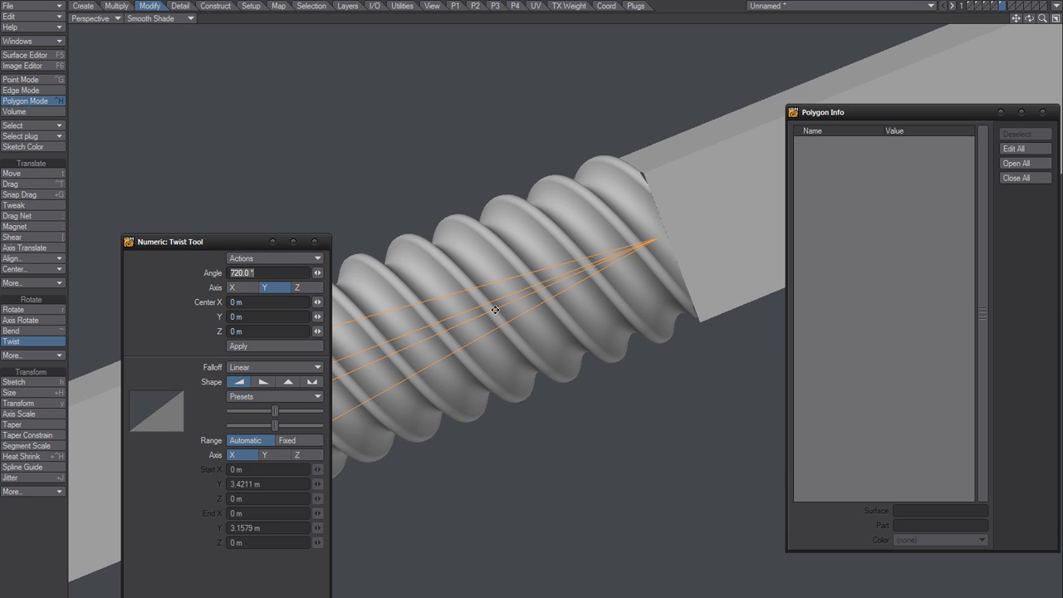
{"action": "left_click_drag", "start_coordinate": [495, 310], "coordinate": [466, 454], "text": "alt"}
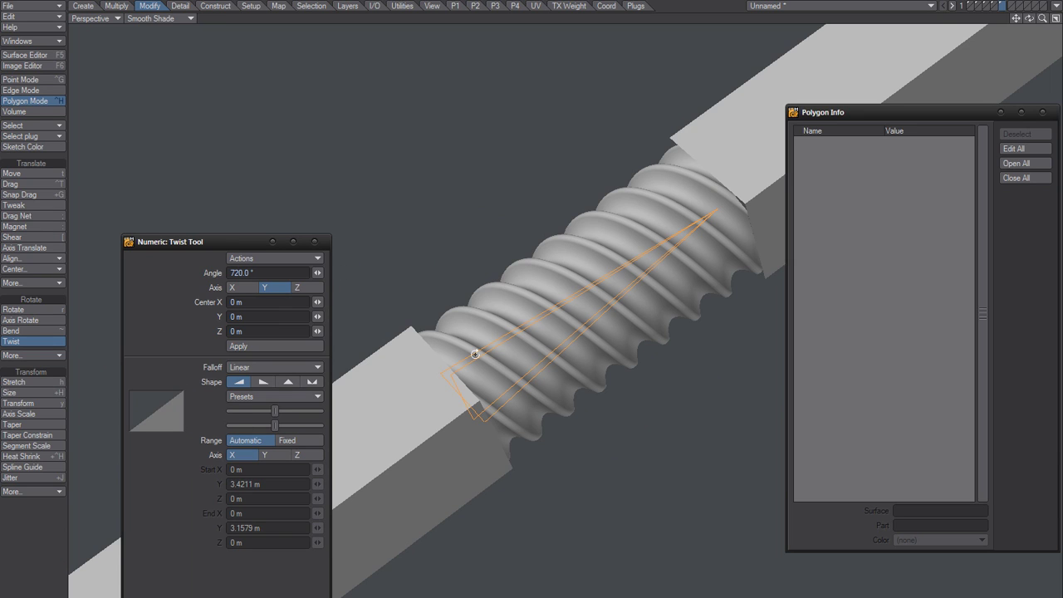
{"action": "left_click", "coordinate": [314, 242]}
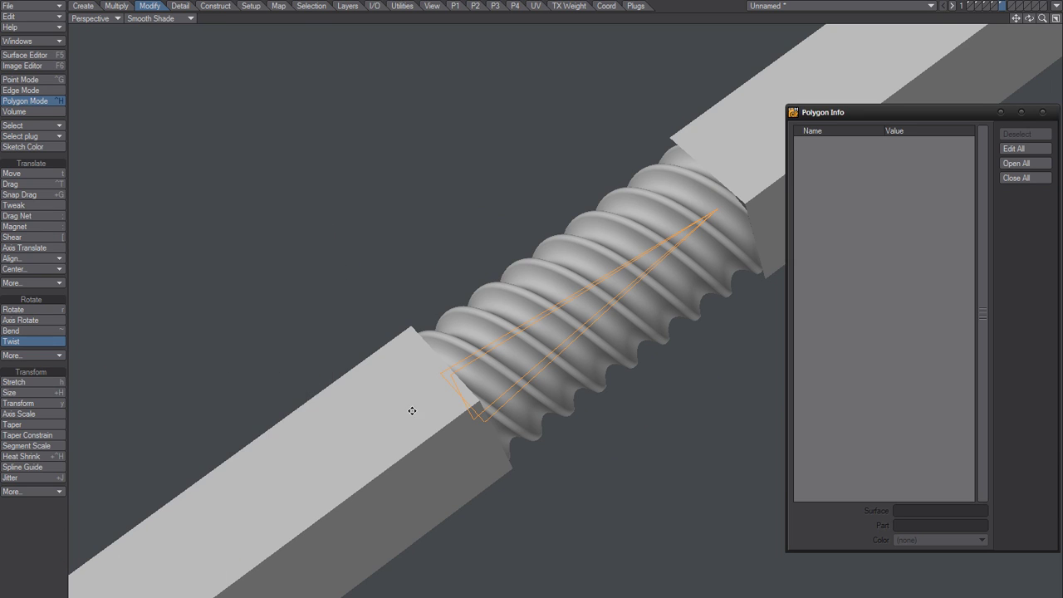
{"action": "left_click_drag", "start_coordinate": [412, 411], "coordinate": [272, 465], "text": "alt+shift"}
{"action": "key", "text": "space"}
{"action": "left_click_drag", "start_coordinate": [378, 399], "coordinate": [412, 367], "text": "alt+shift"}
{"action": "scroll", "coordinate": [407, 411], "scroll_direction": "down", "scroll_amount": 1}
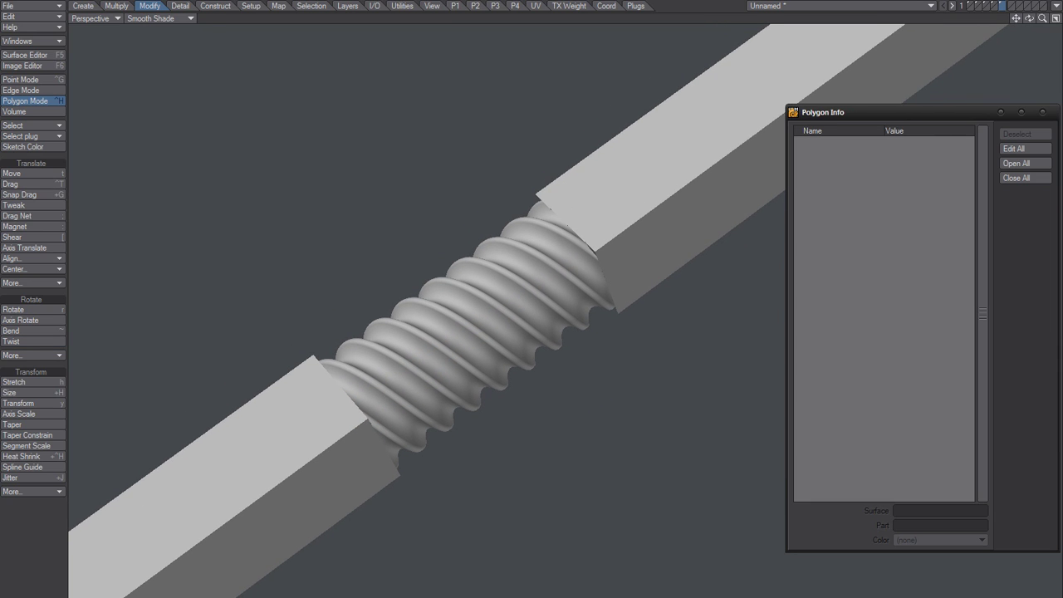